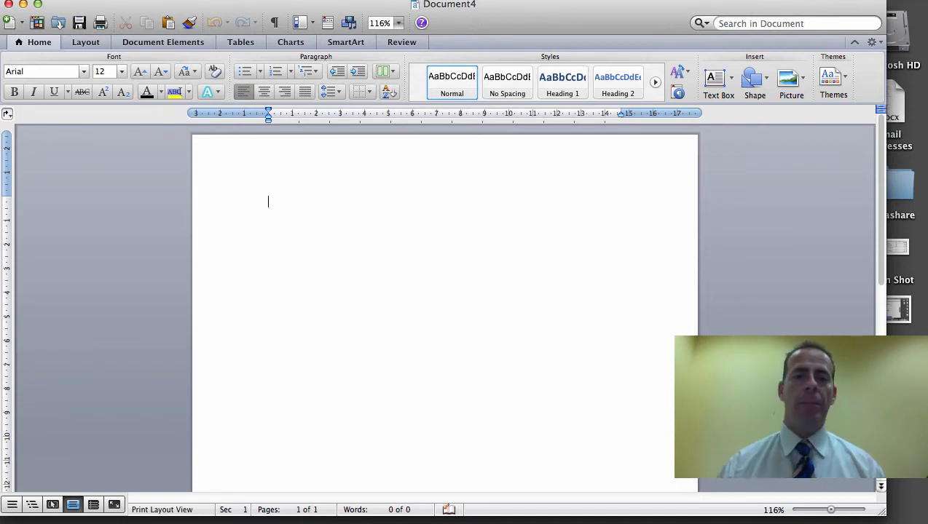
Apply the Normal margin preset, 2.54 cm on all four sides, to the blank document.
left_click(85, 42)
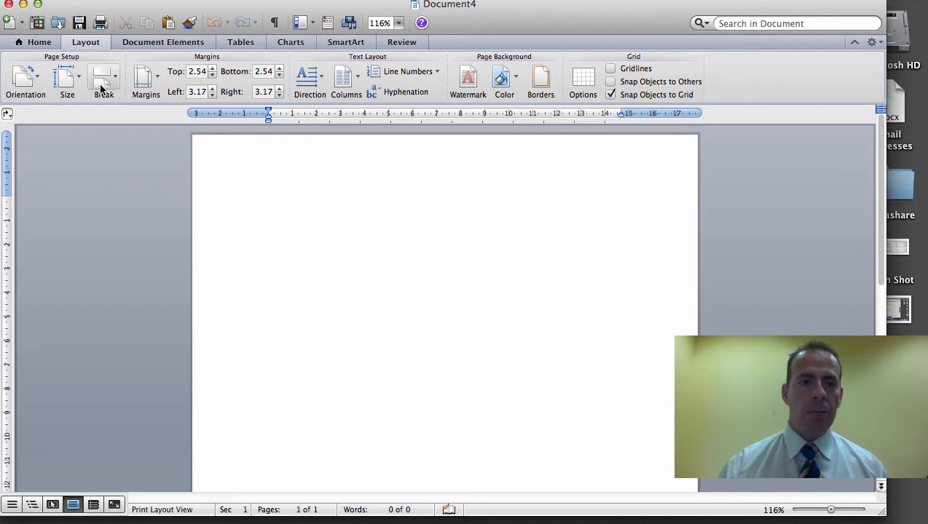
left_click(146, 81)
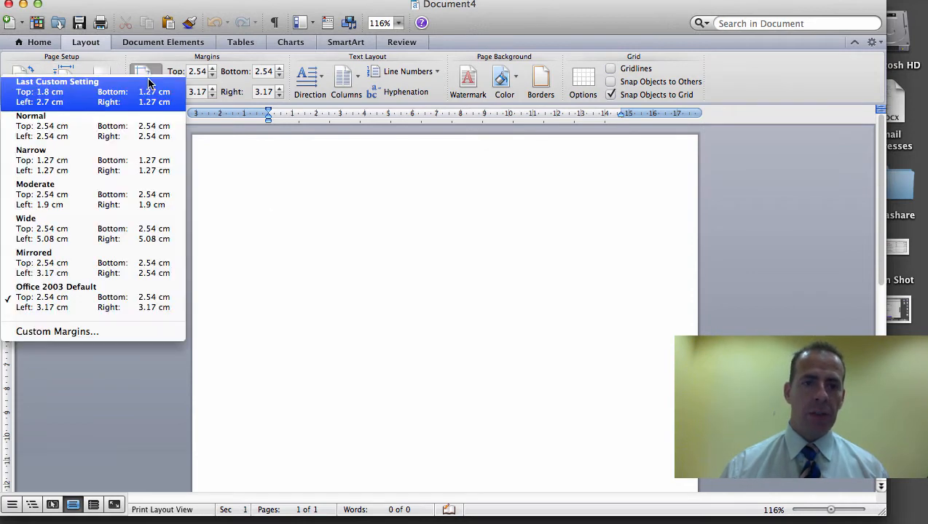
left_click(126, 131)
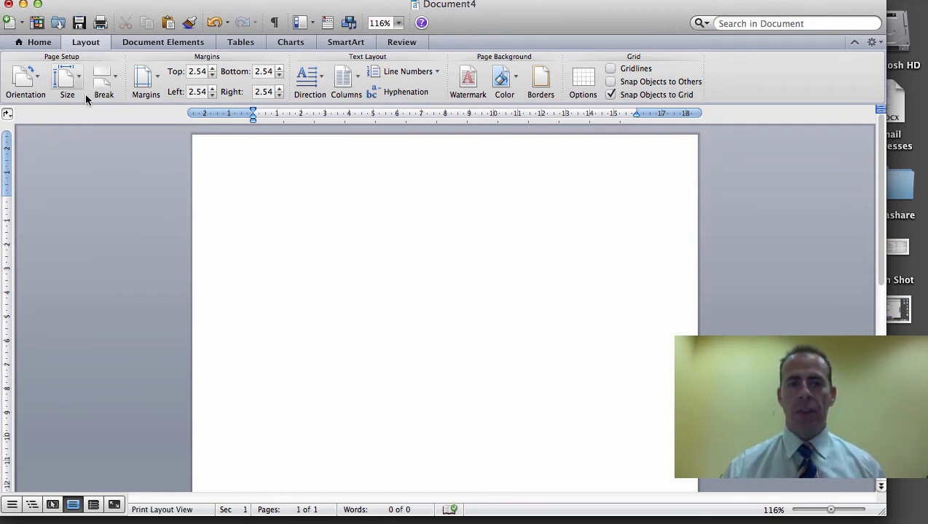
Enter the header lines "Name:", "ID:" and "Course:" at the top of the page, with a long underscore blank after "Course:".
left_click(40, 42)
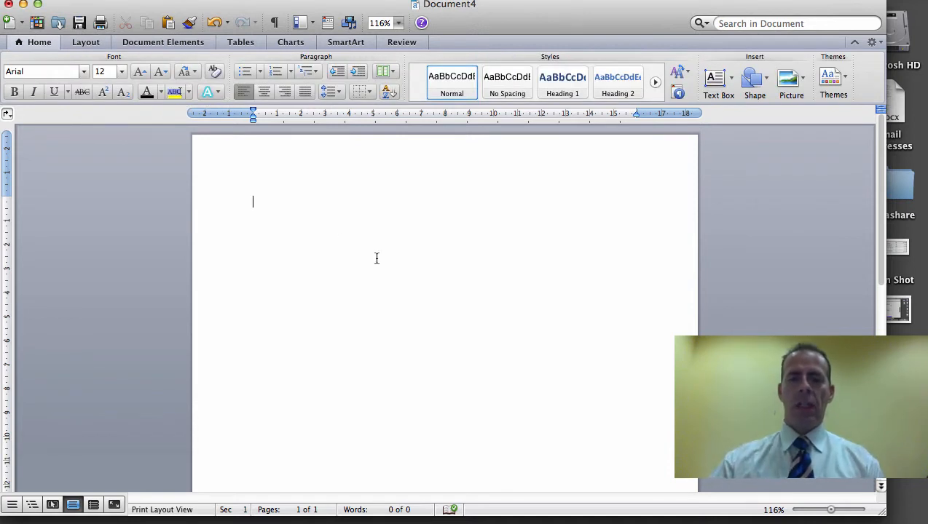
type("Name:")
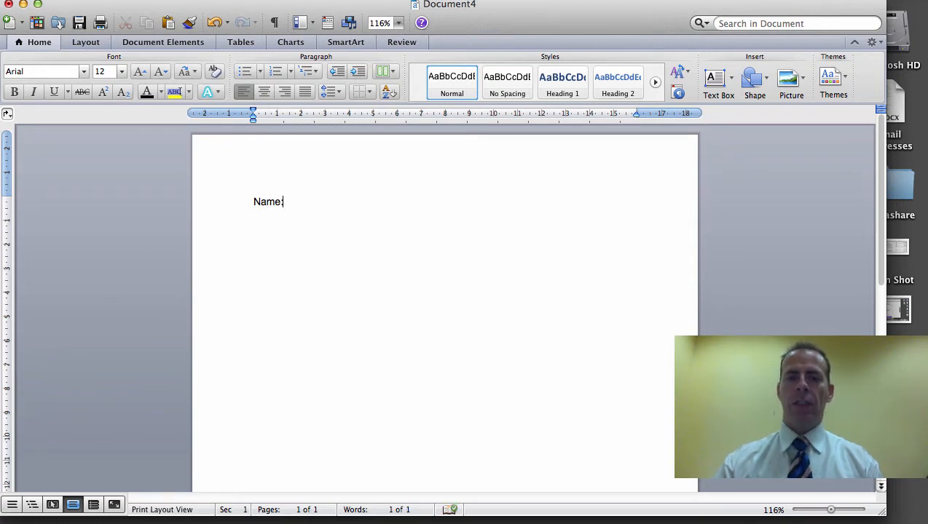
key("Return")
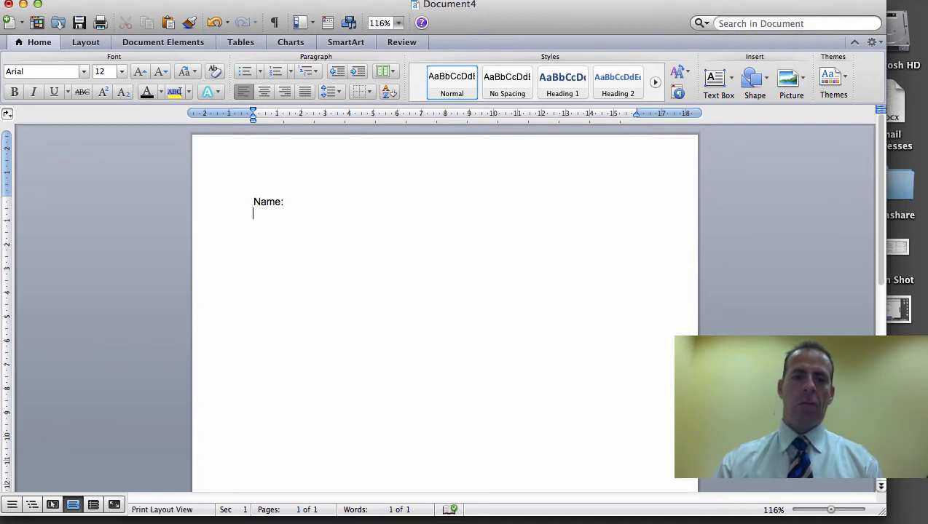
type("ID: ")
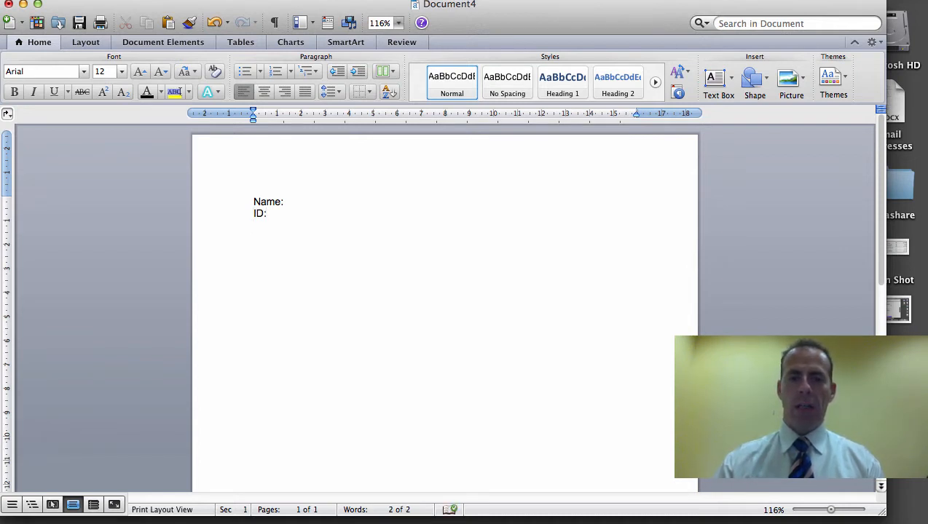
type("Course")
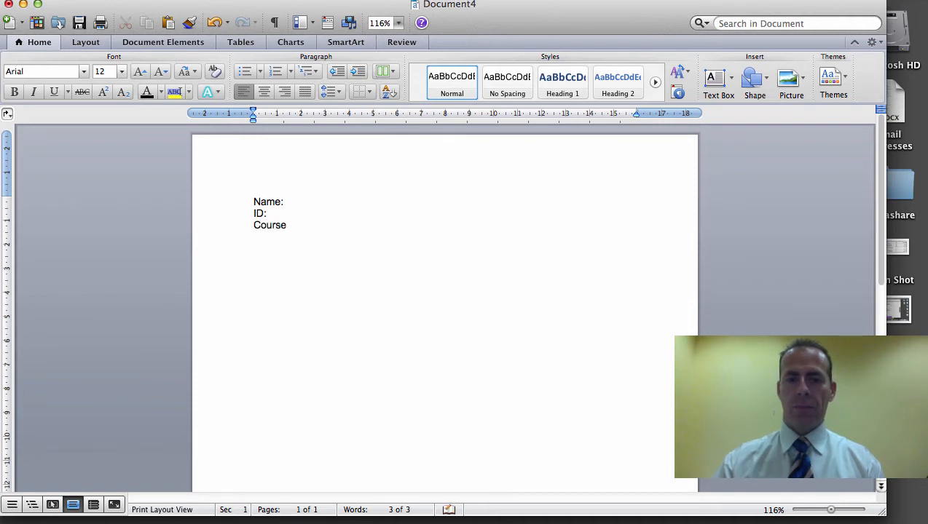
type(": _______________")
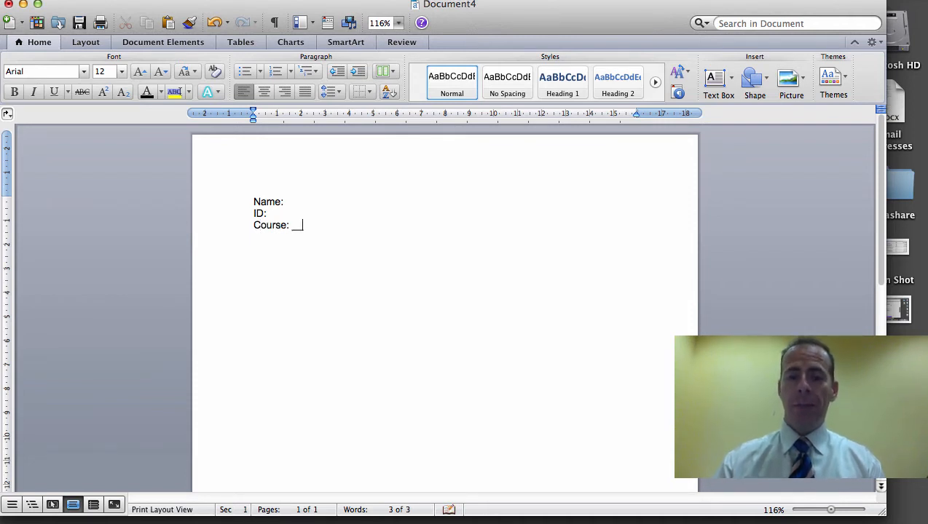
type("_____________________________")
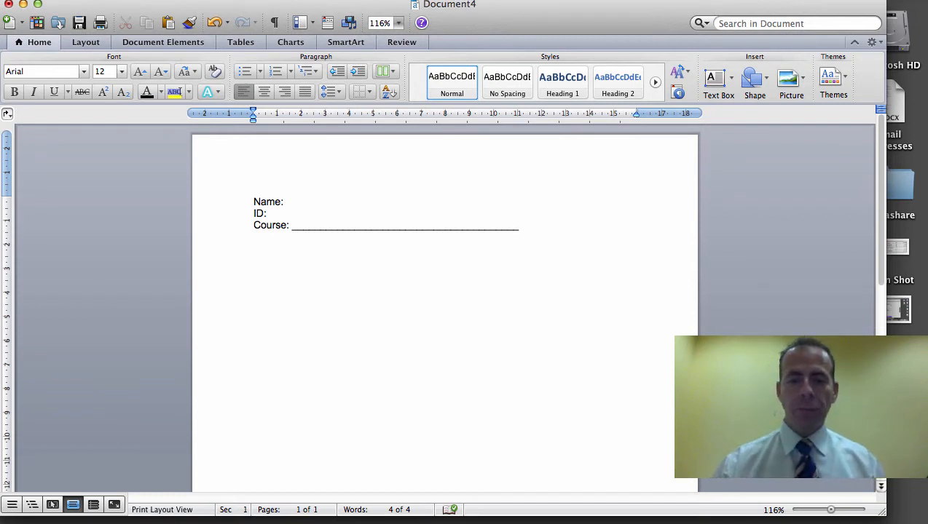
key("Return")
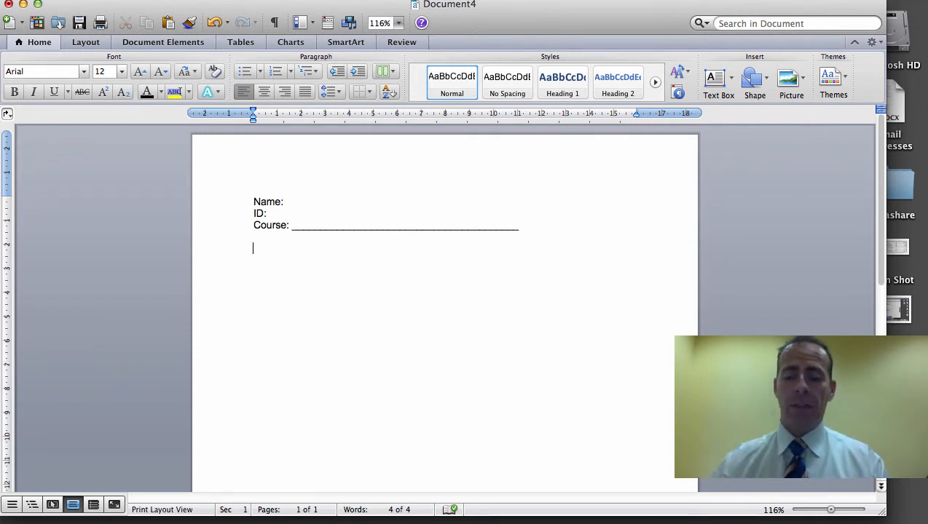
Write the question "1. What's your favourite colour?" below the header, followed by a long underscore answer blank.
type("1.")
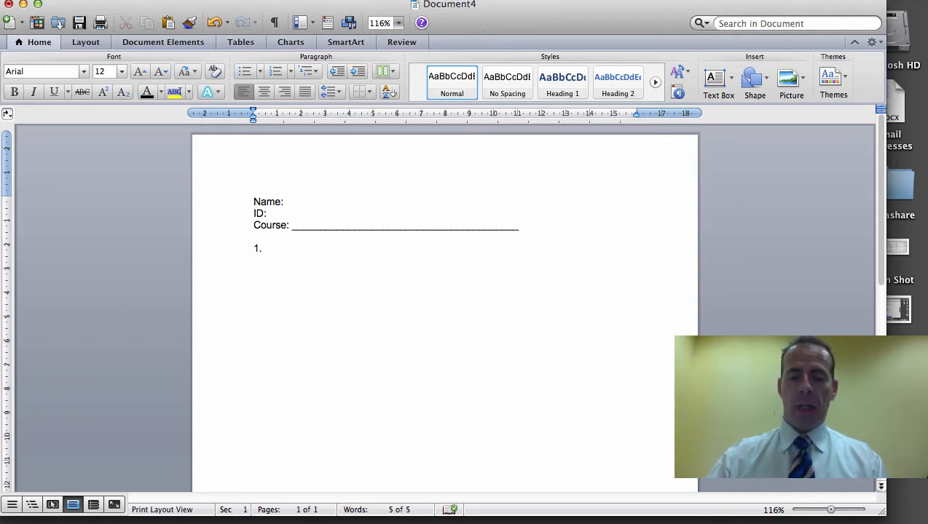
type(" What")
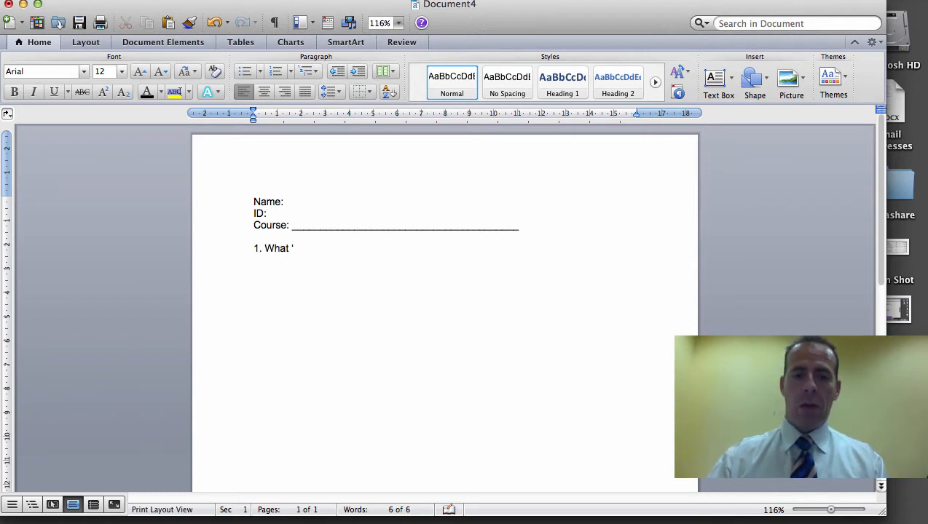
type("'s you r")
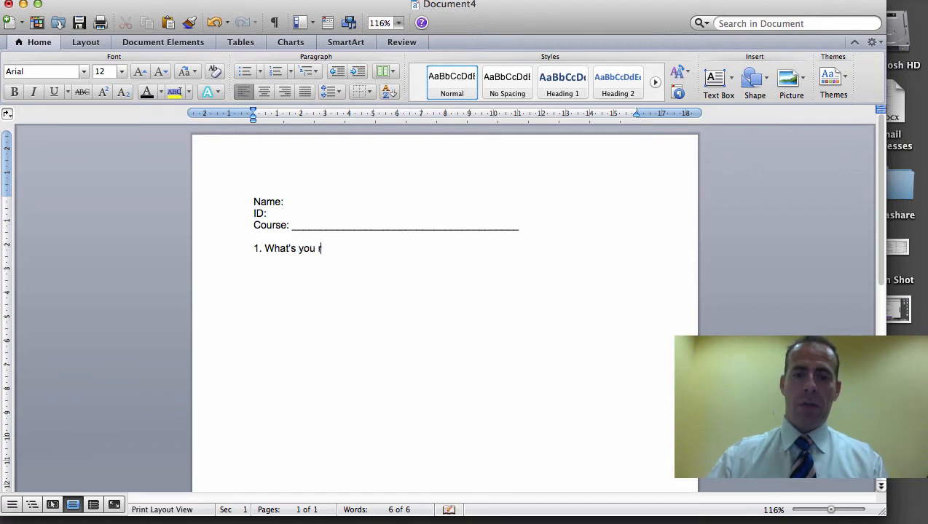
type(" f")
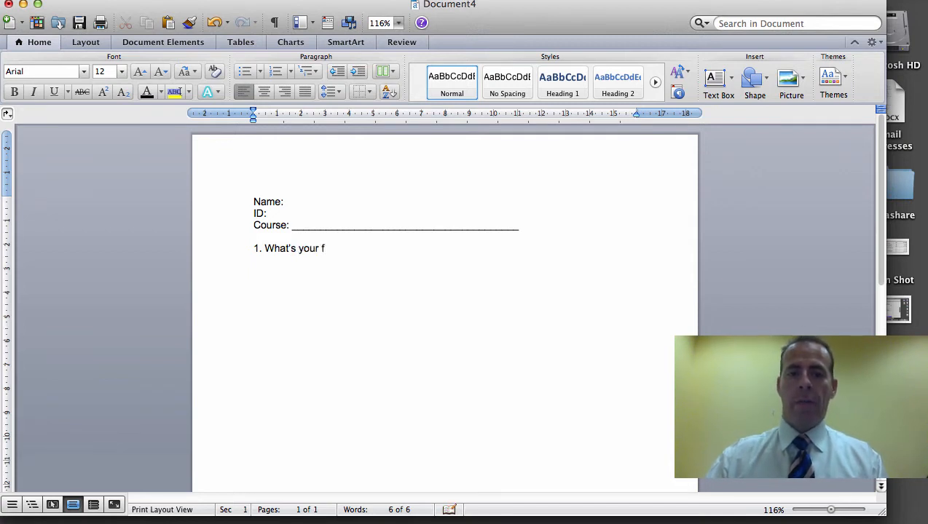
type("avou")
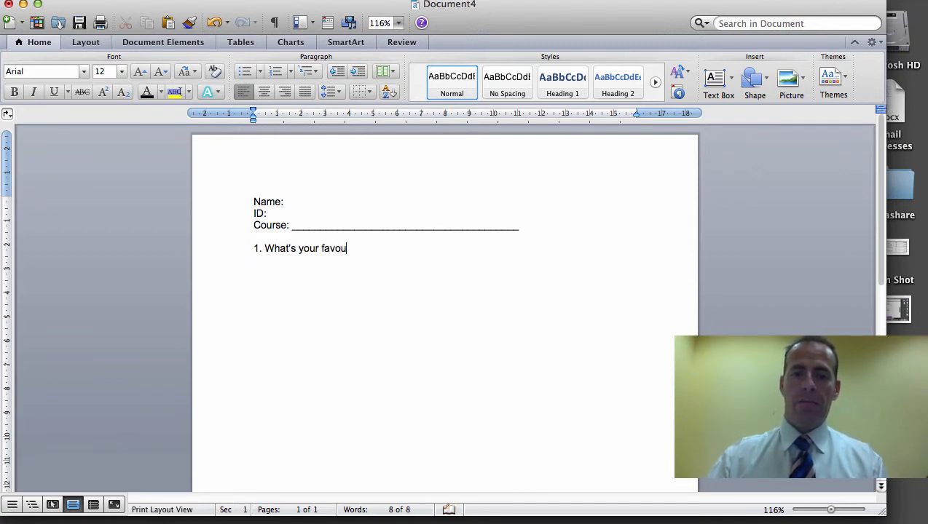
type("rite colour?")
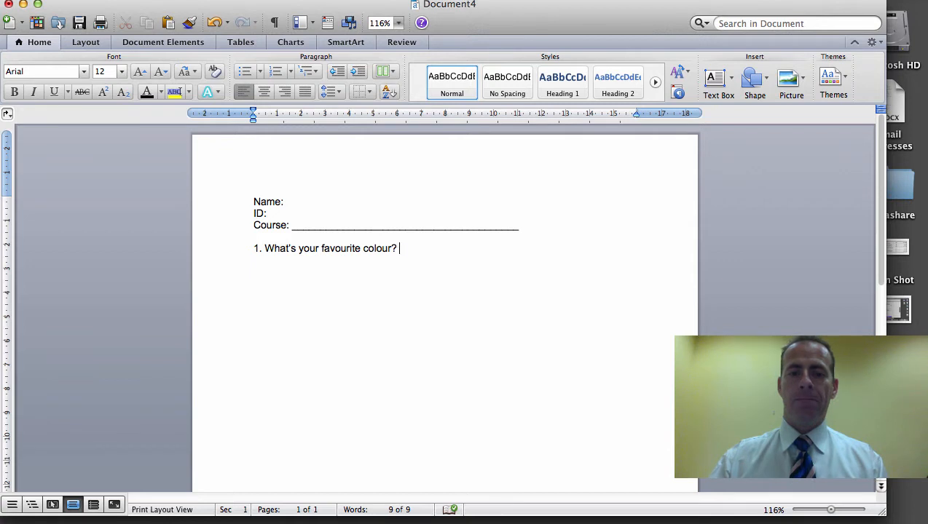
type("__")
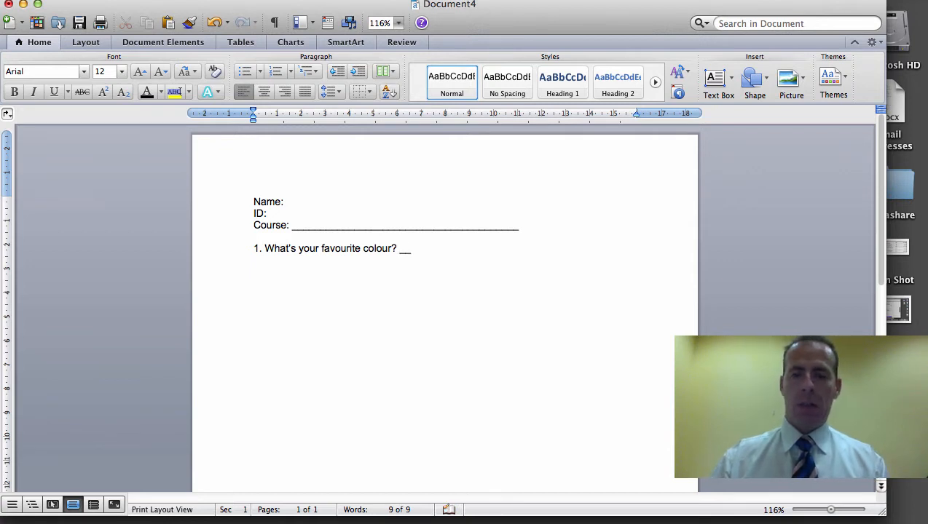
type("________________________________")
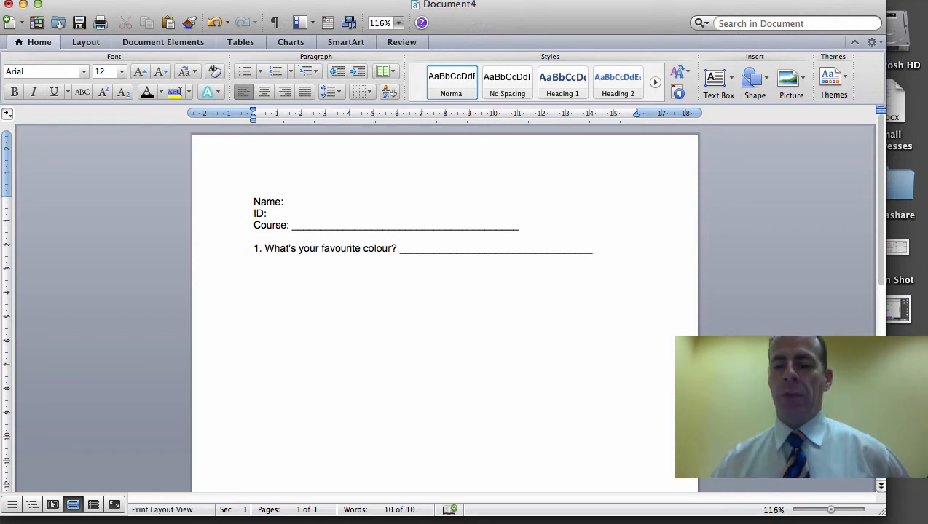
Add a blank line and a new line below question 1, undoing the automatic numbered-list formatting.
key("Return")
key("Return")
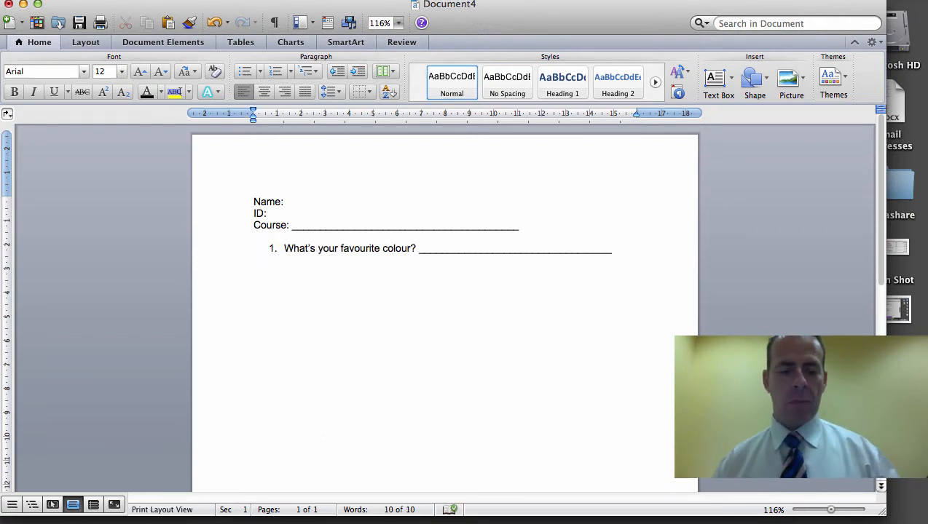
key("super+z")
key("super+z")
key("Return")
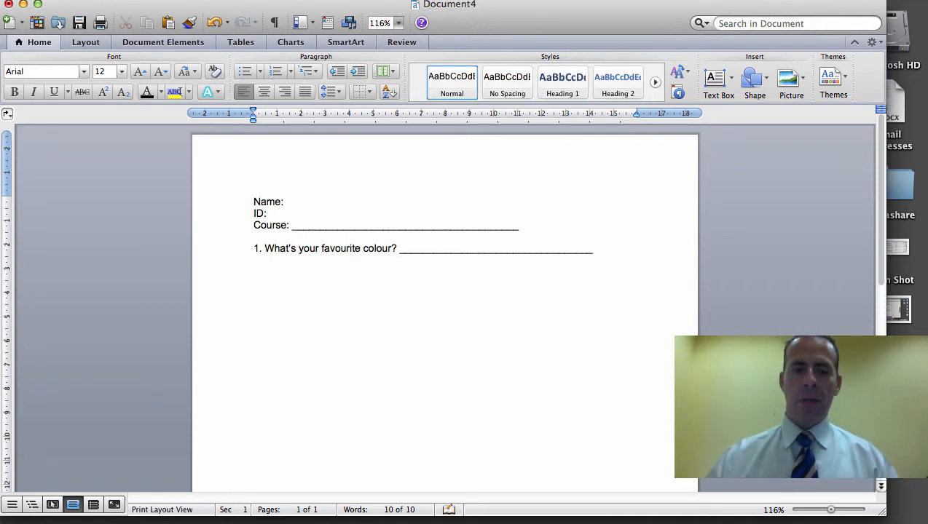
Write the second question as "2. List the colours of the rainbow." on the new line.
type("2.")
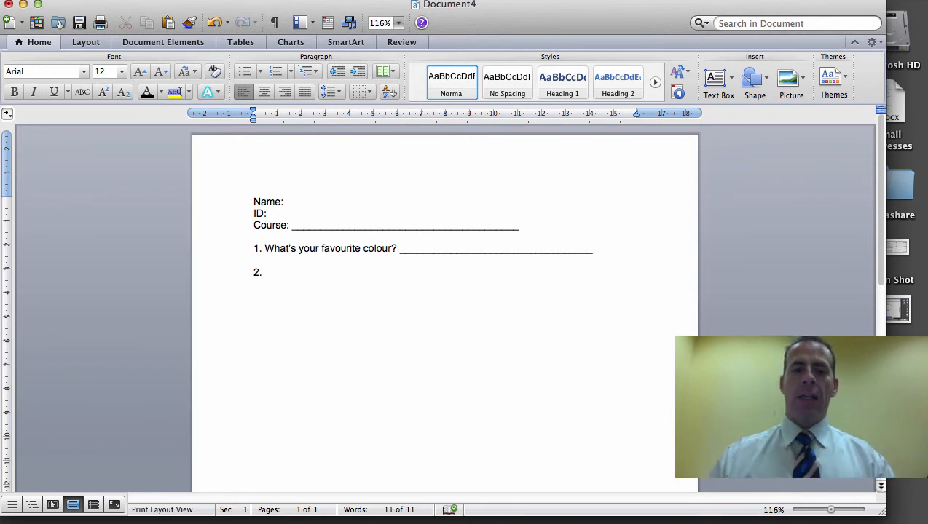
type("List the c")
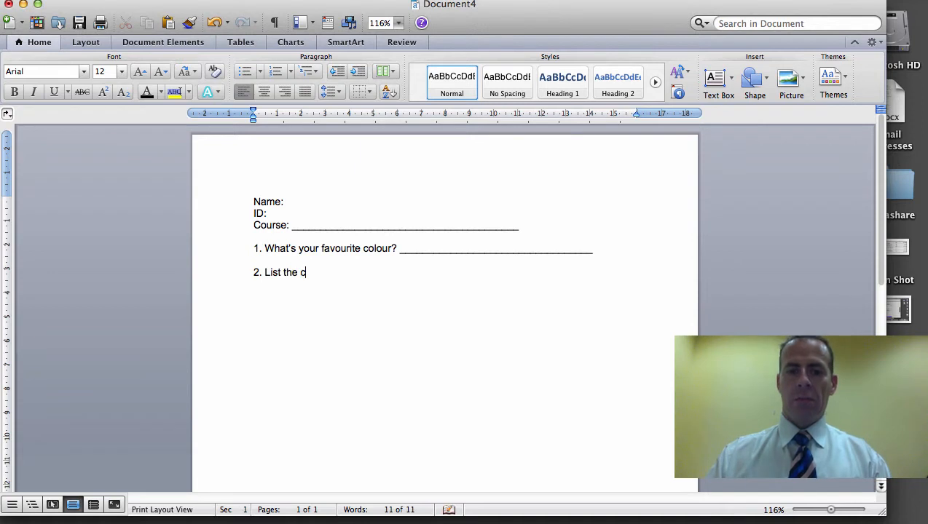
type("olo")
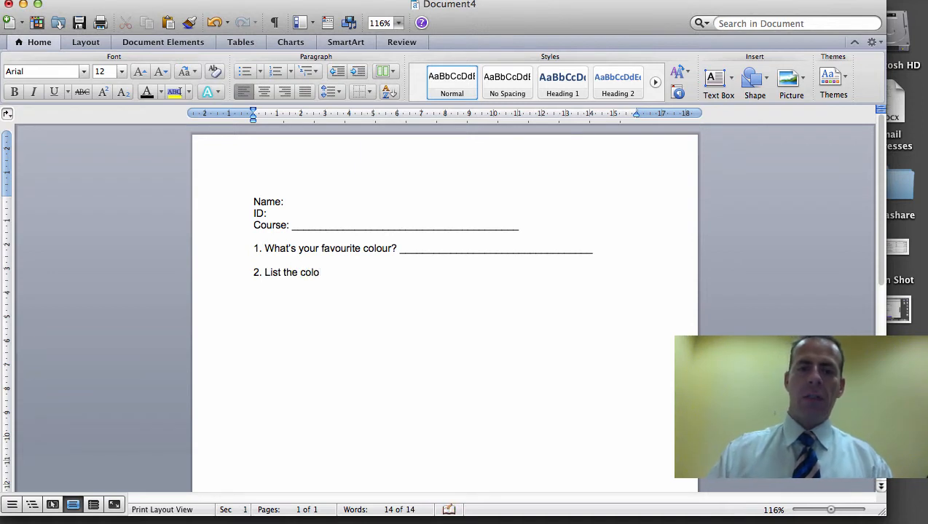
type("urs of the r")
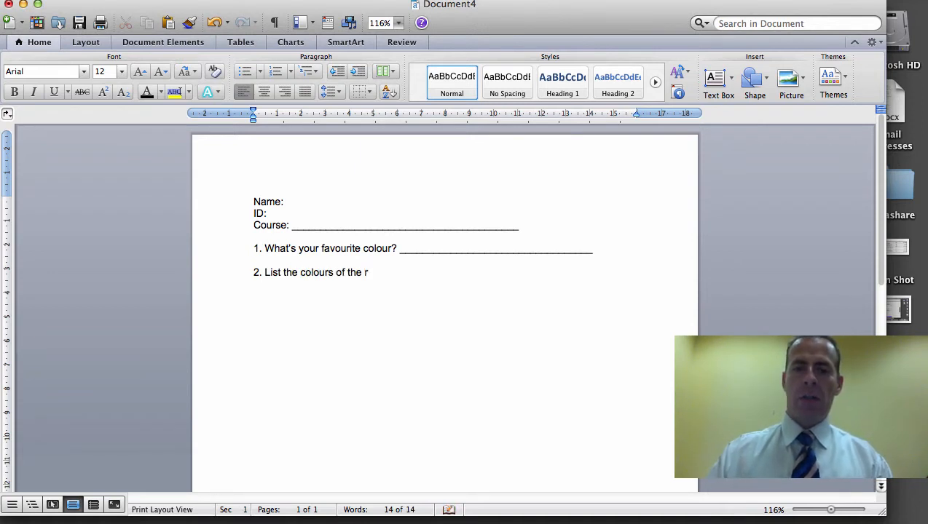
type("ainbow.")
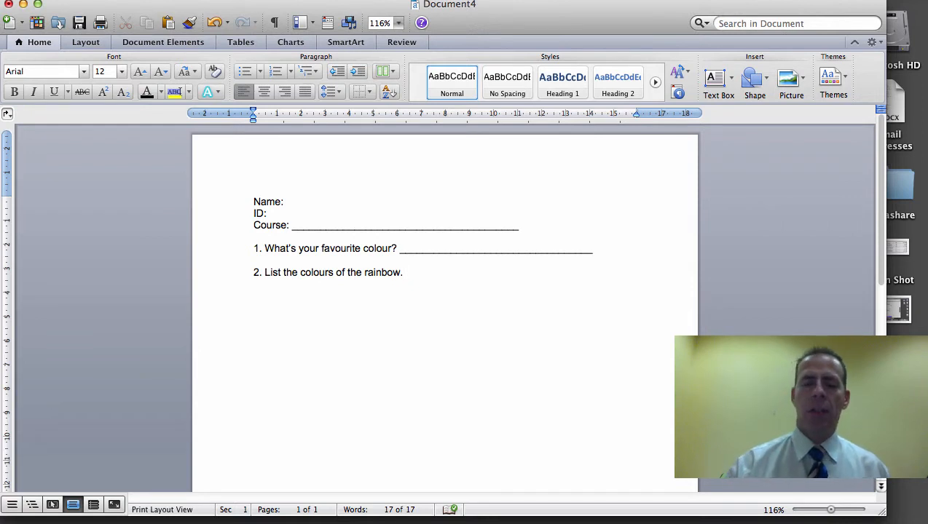
Insert a 2 x 2 table below question 2.
key("Return")
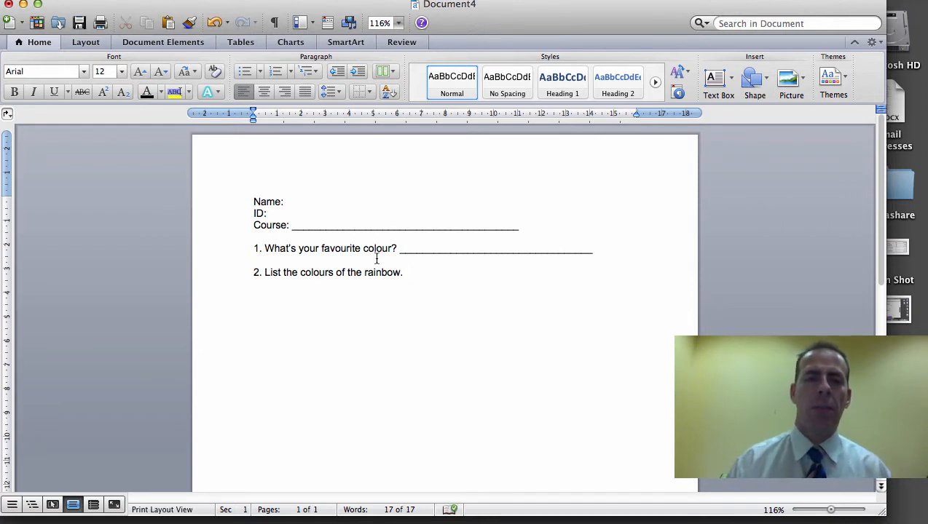
left_click(241, 43)
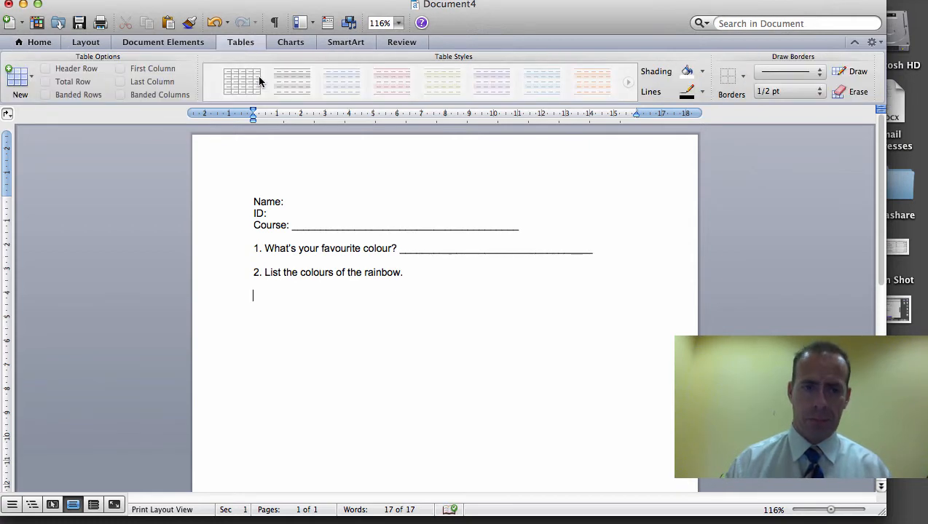
left_click(20, 76)
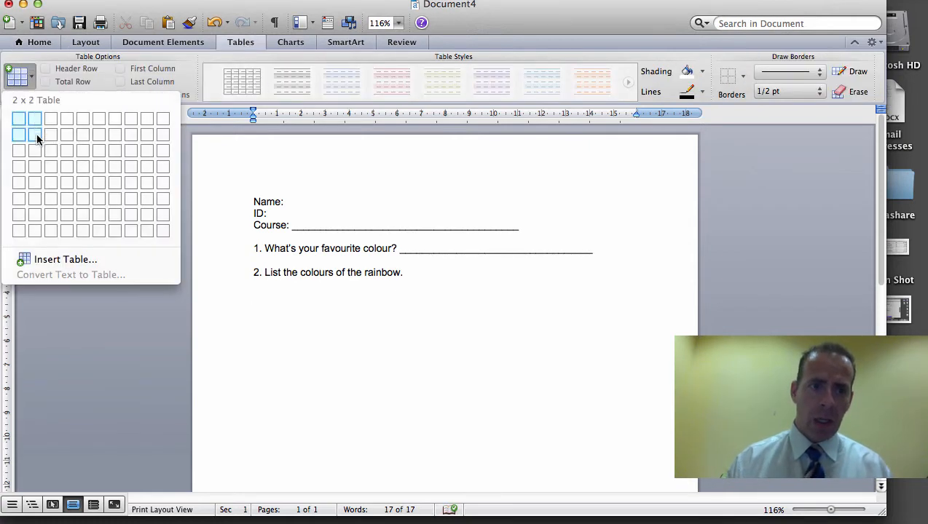
left_click(37, 133)
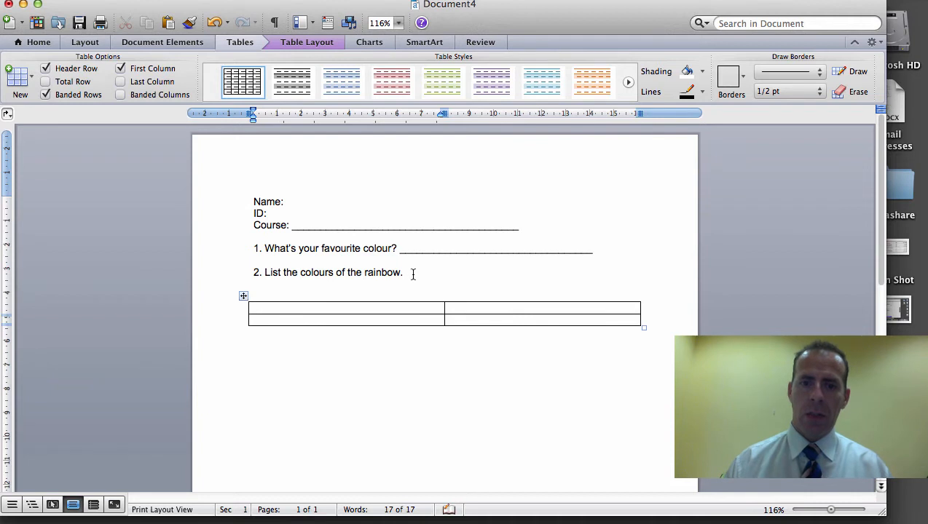
Move question 2 into the table's first cell and delete the leftover empty line above the table.
left_click_drag(412, 273, 297, 304)
left_click(306, 273)
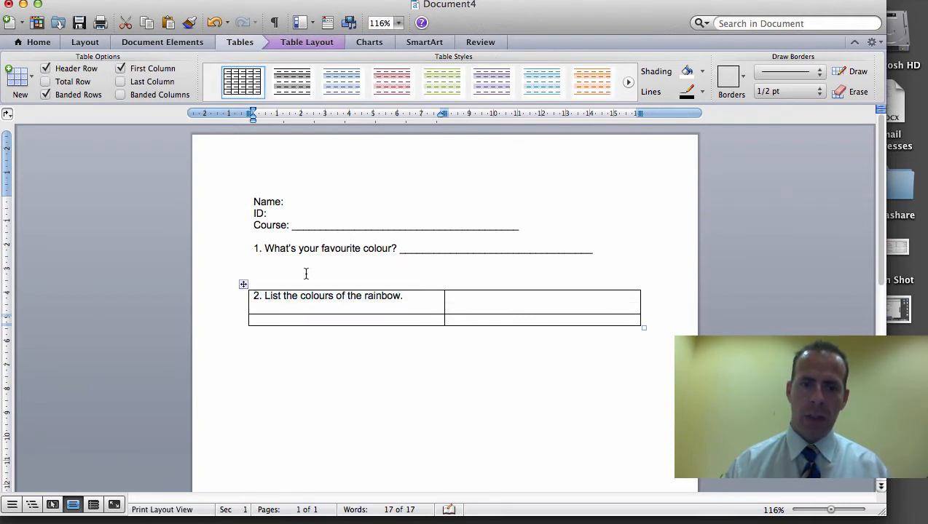
key("BackSpace")
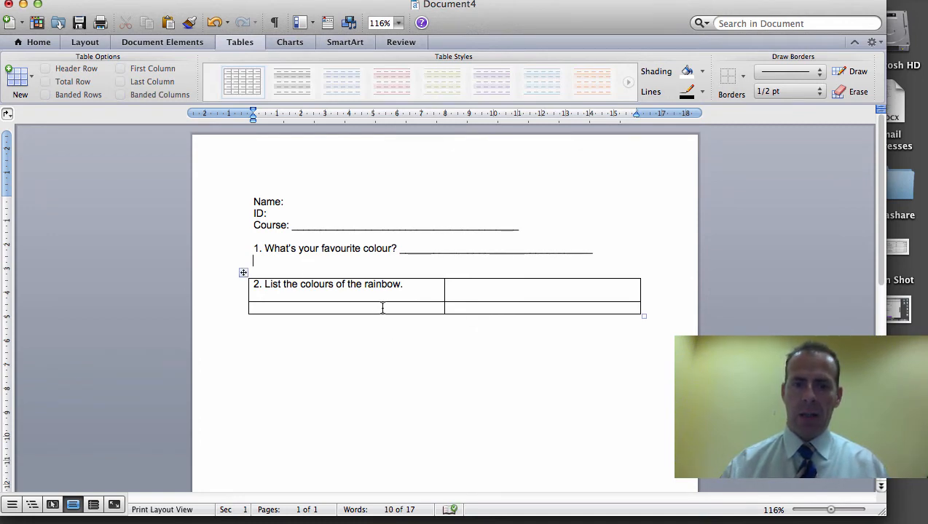
Increase the second table row's height to match the first, and narrow the first column to just fit question 2.
left_click_drag(380, 313, 380, 326)
left_click(255, 314)
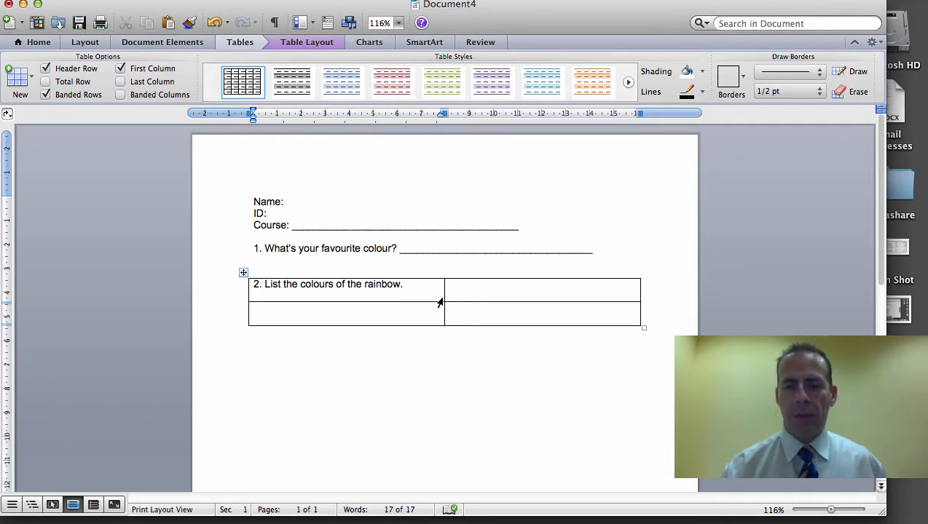
left_click_drag(444, 289, 415, 290)
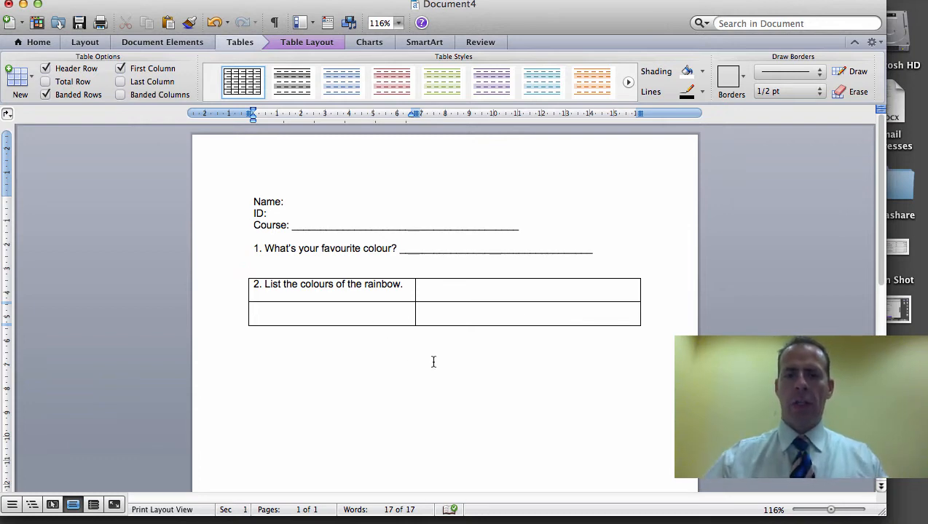
Write "3. Which is your favourite food?" in the first cell of the table's second row.
type("3")
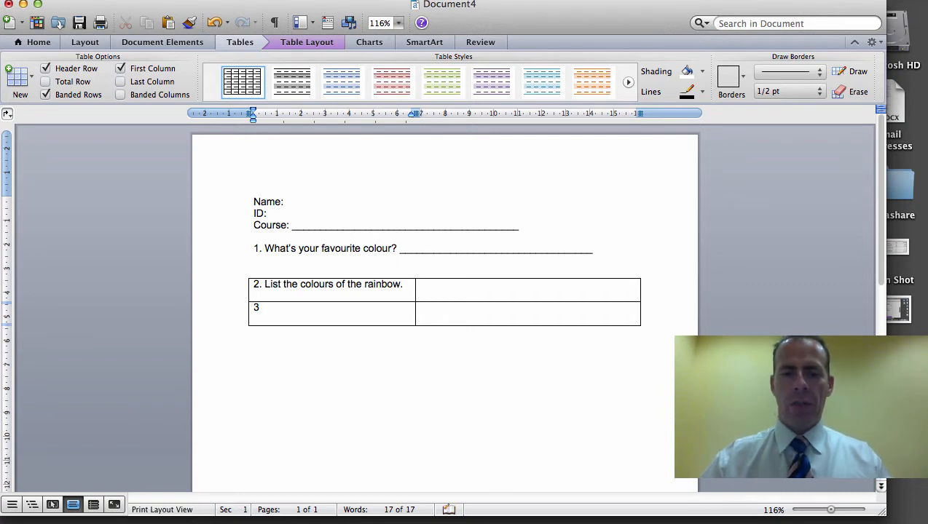
type(". Wh")
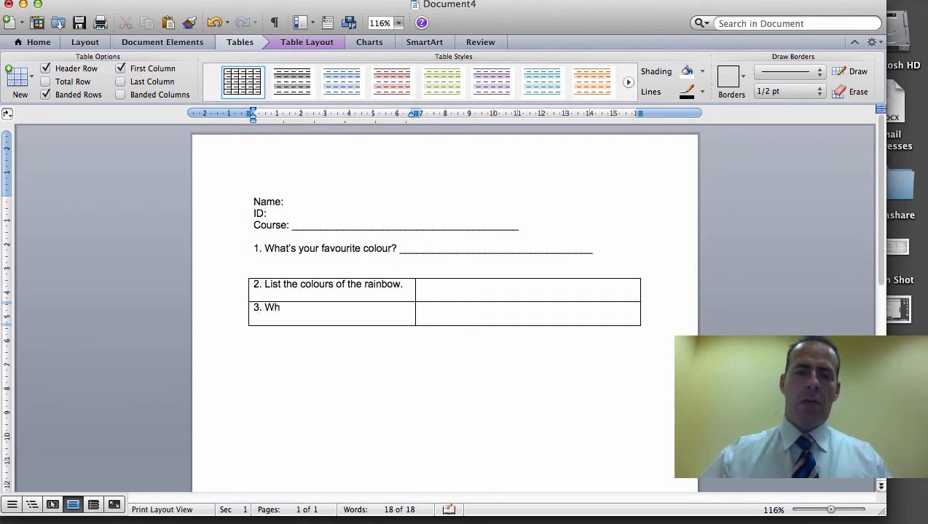
type("ich is your ")
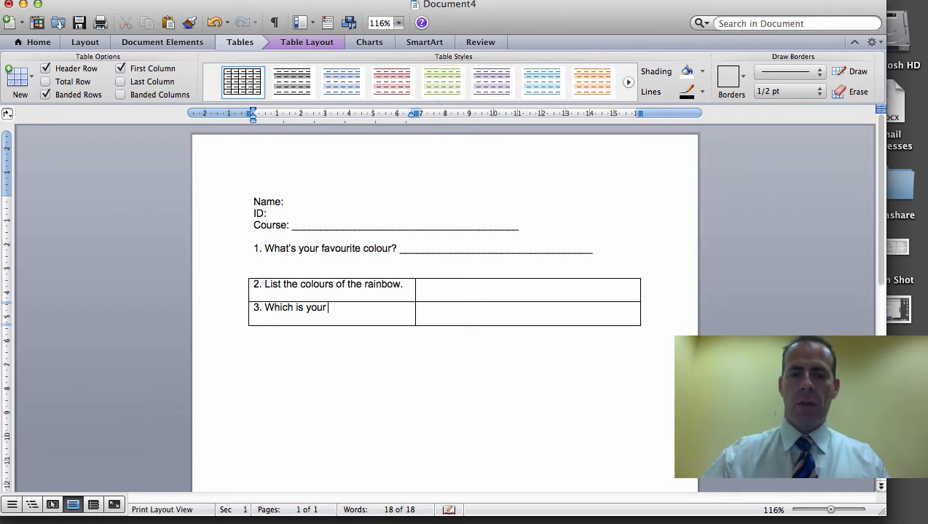
type("favourti")
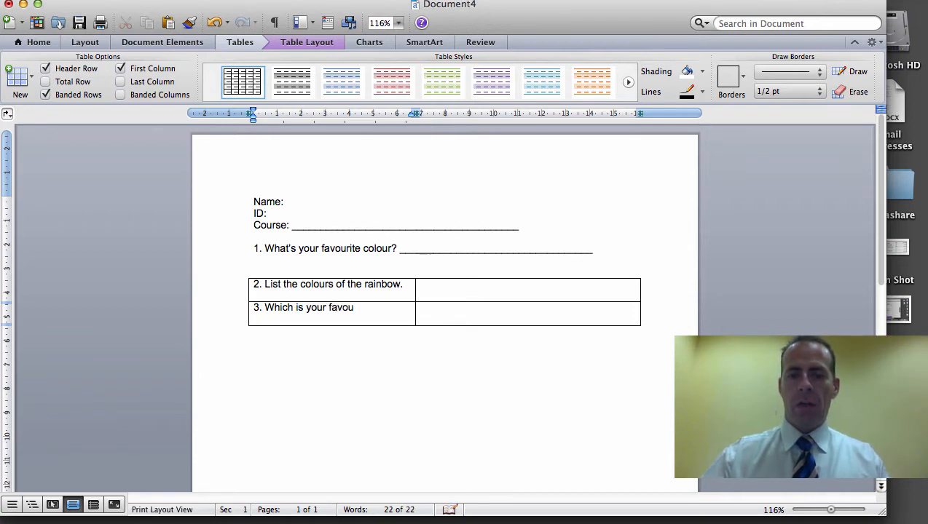
key("BackSpace")
key("BackSpace")
type("it")
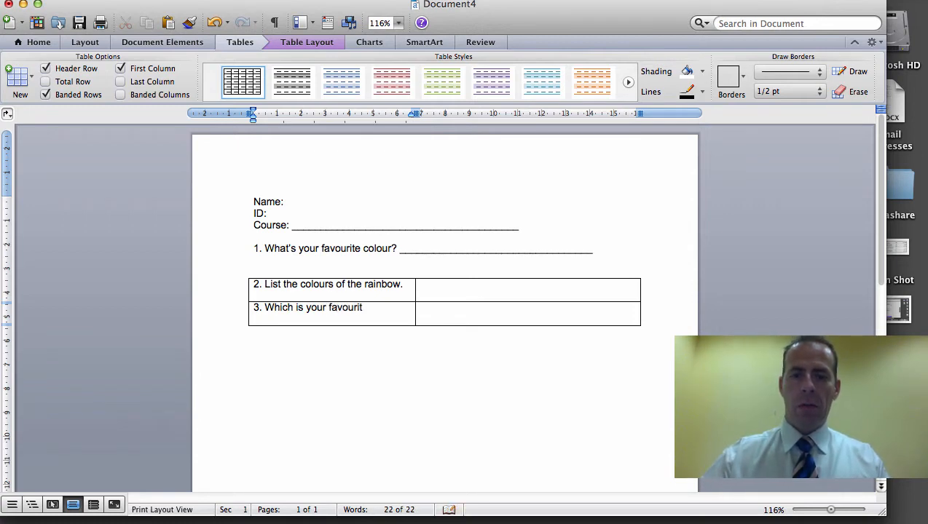
type("e food?")
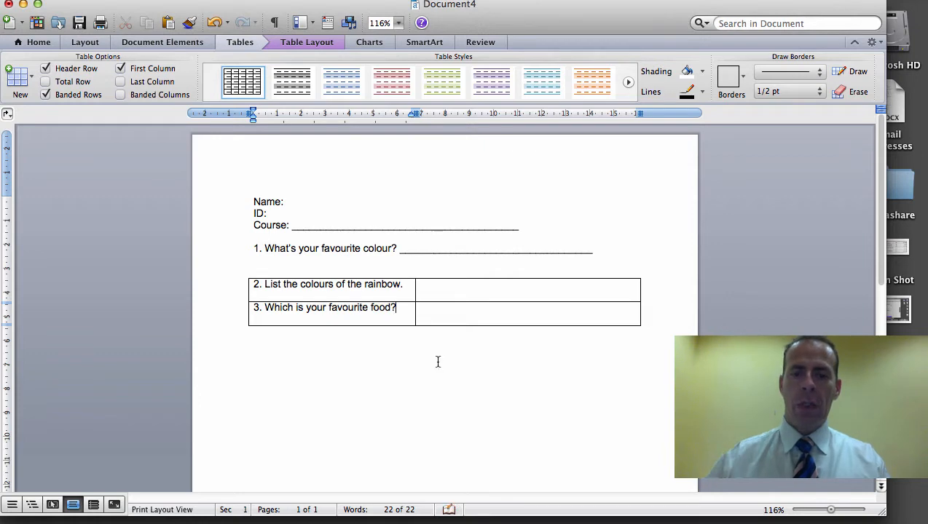
Start a lettered list in the a., b., c. format in the empty cell beside question 3.
left_click(493, 314)
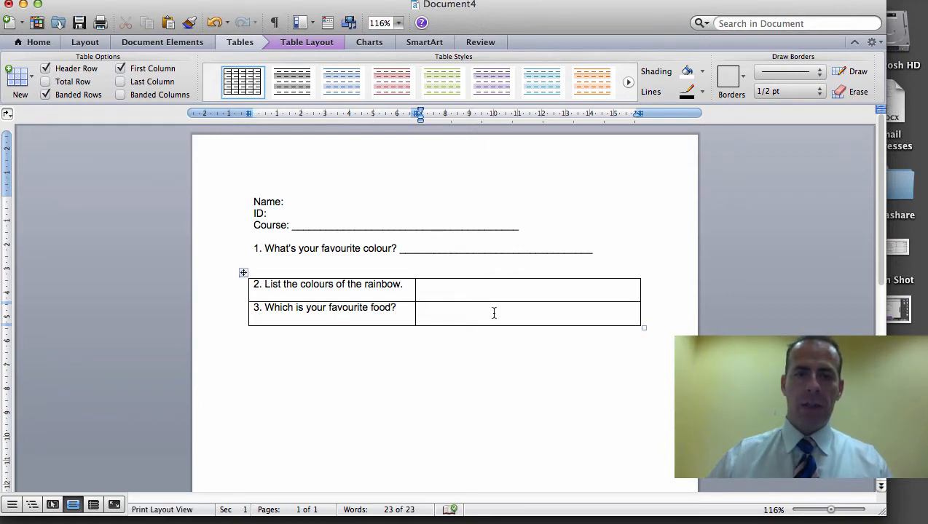
left_click(39, 43)
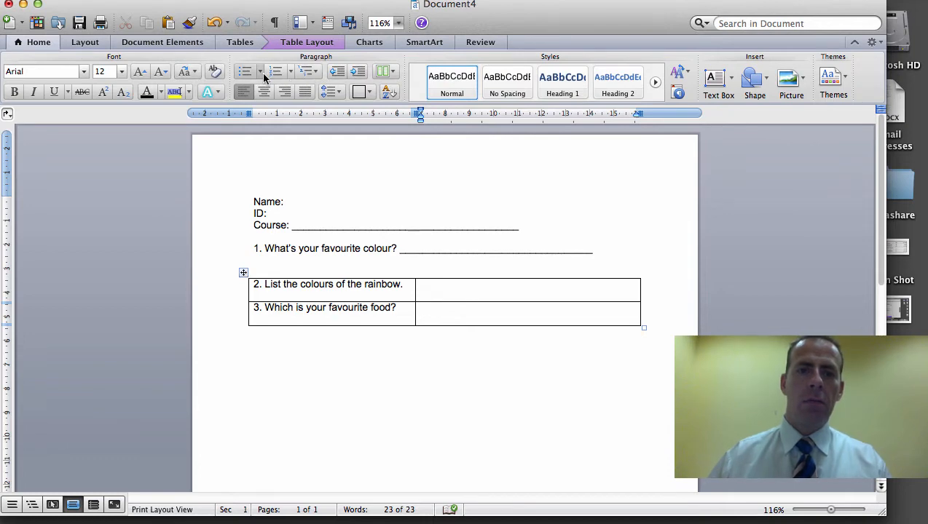
left_click(292, 74)
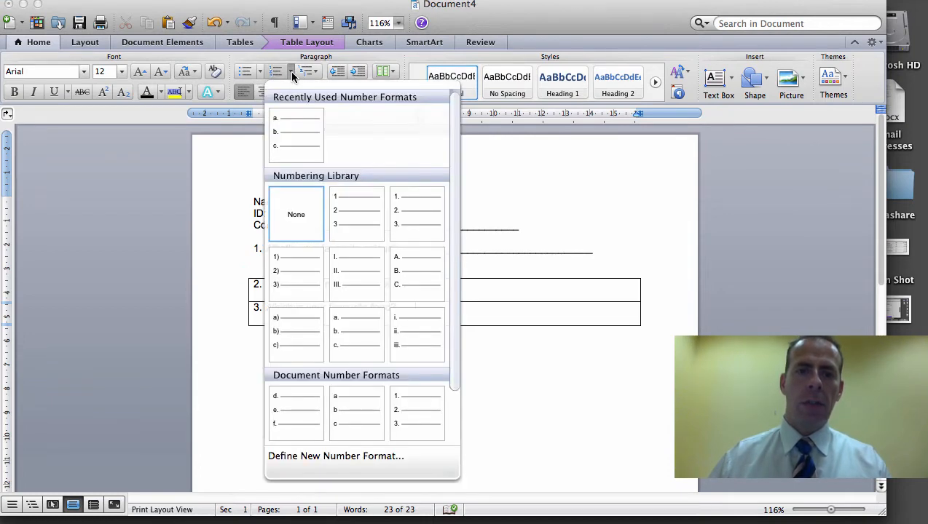
left_click(297, 147)
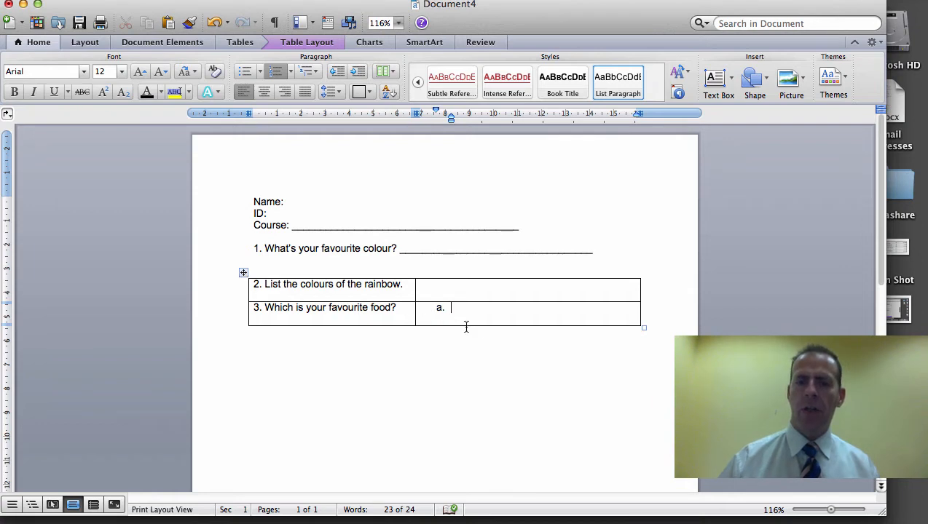
Enter the lettered answer options for question 3: Muffin, Squash, Apples, Noodles and "I don't know.".
type("Muffin")
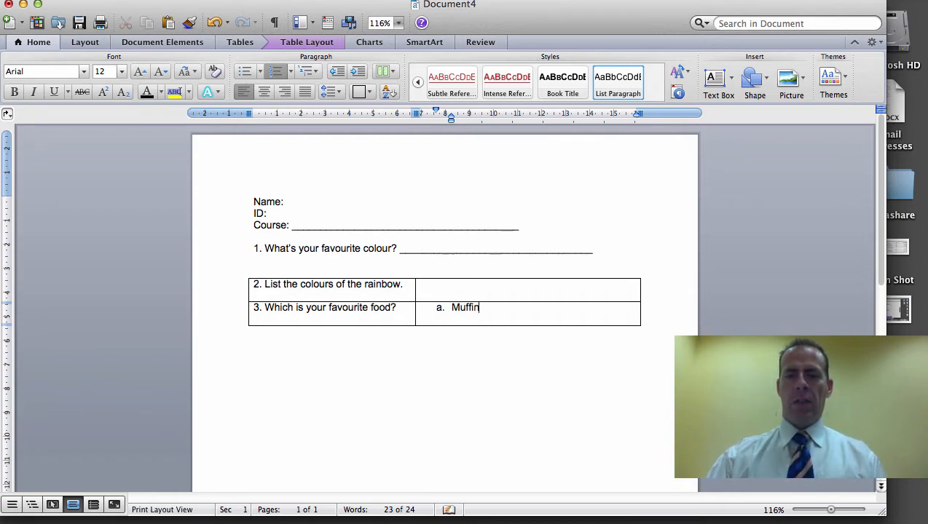
key("Return")
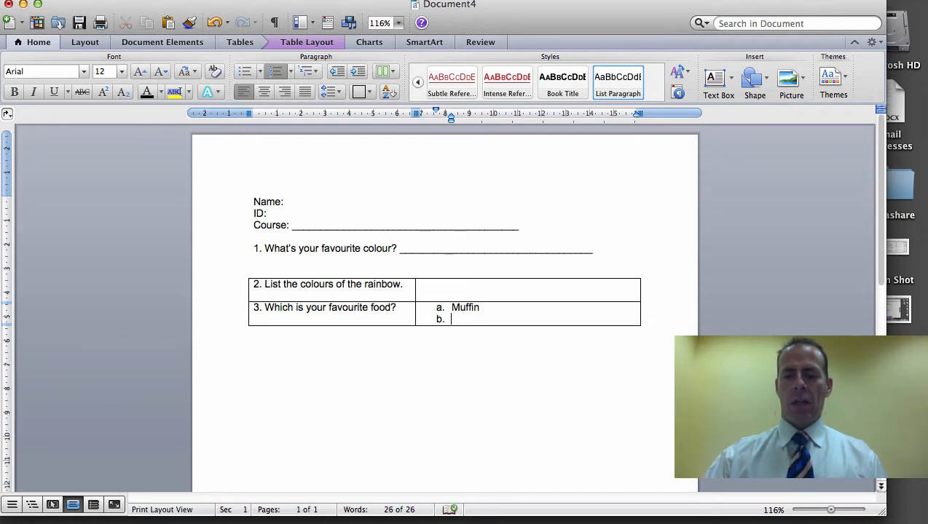
type("Sq")
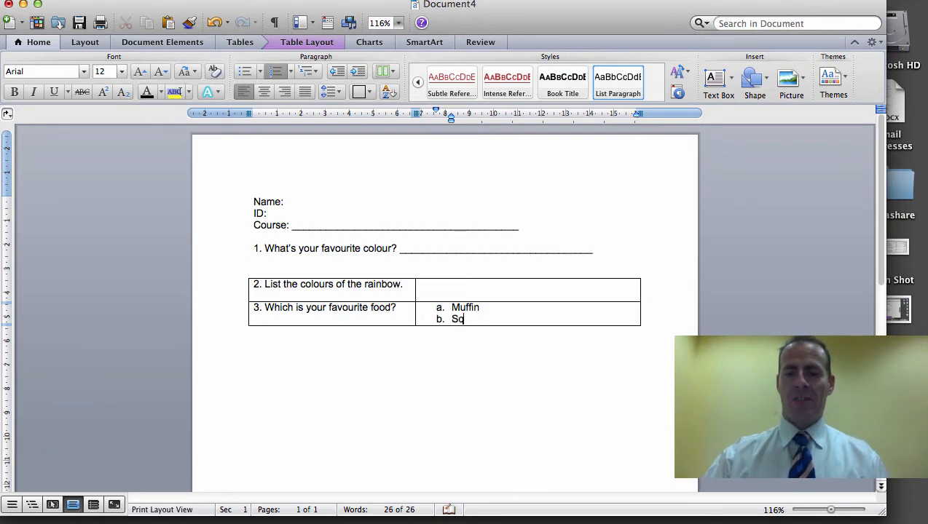
type("uash")
key("Return")
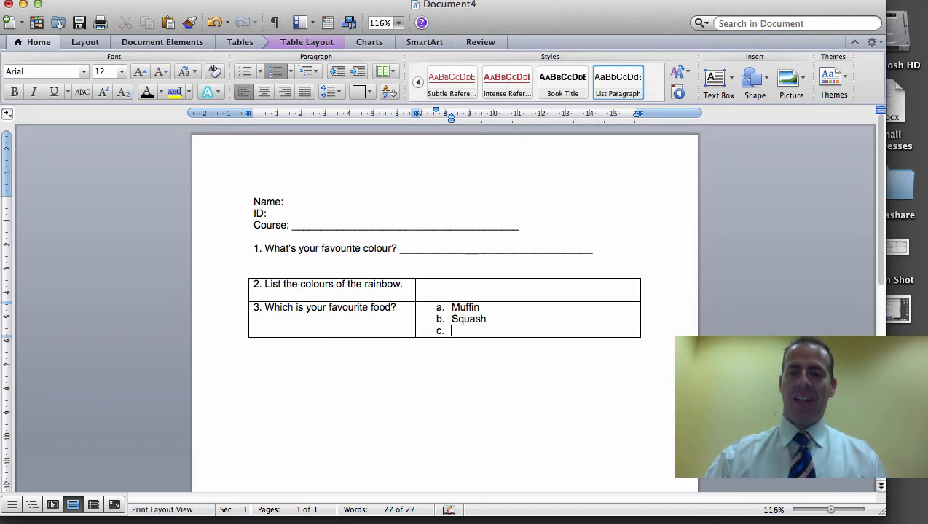
type("Apples")
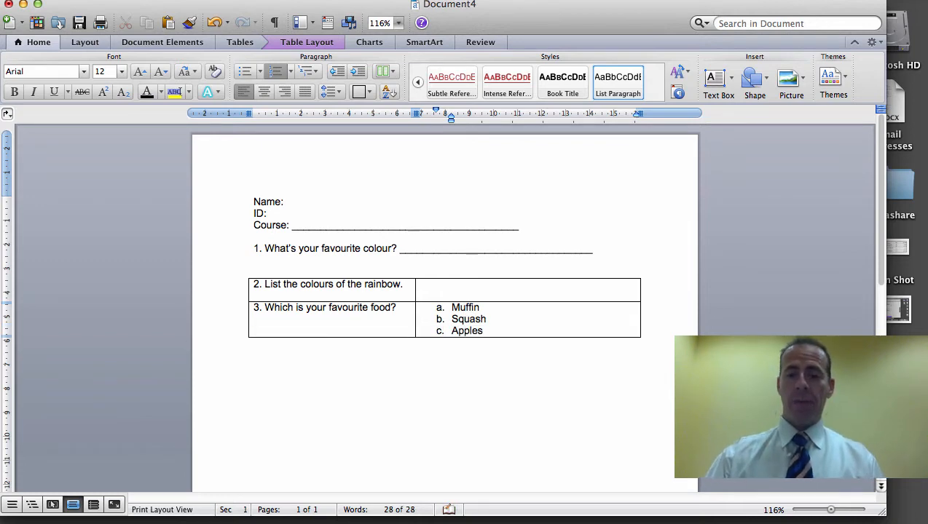
key("Return")
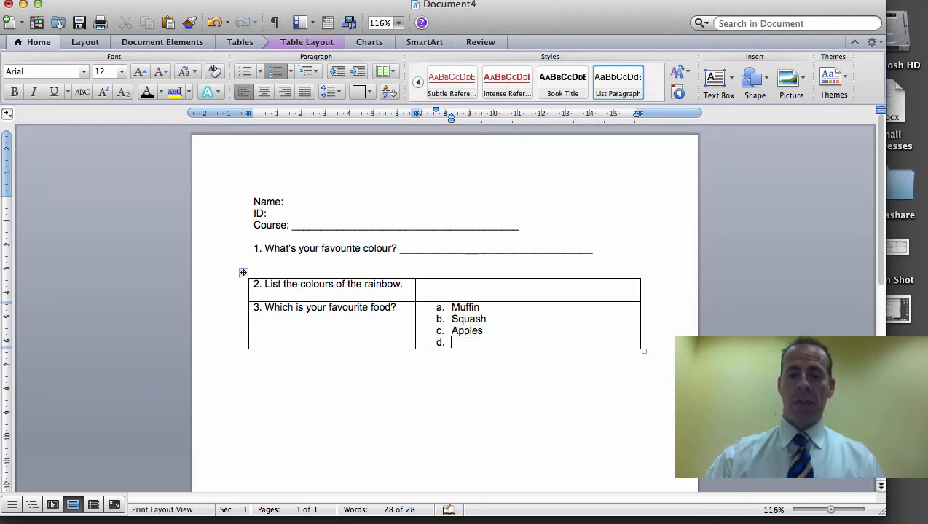
type("Noodles")
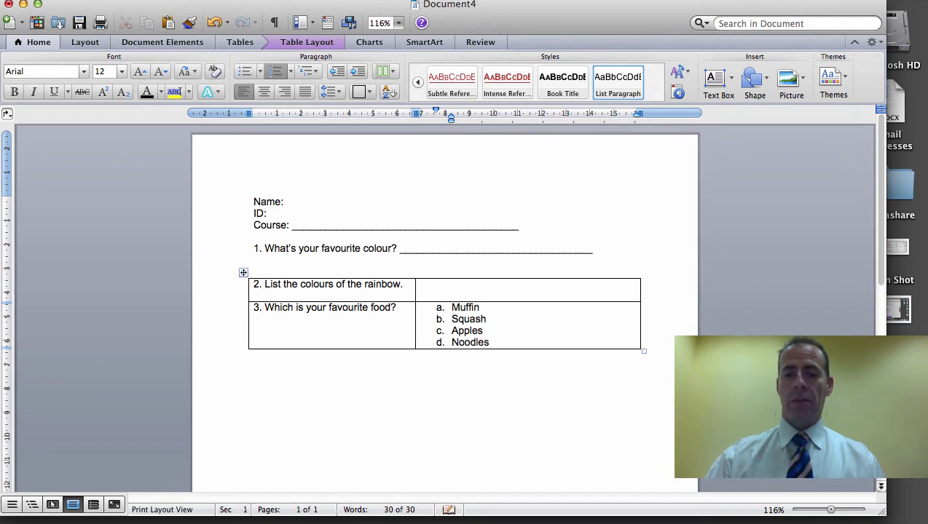
key("Return")
type("I do")
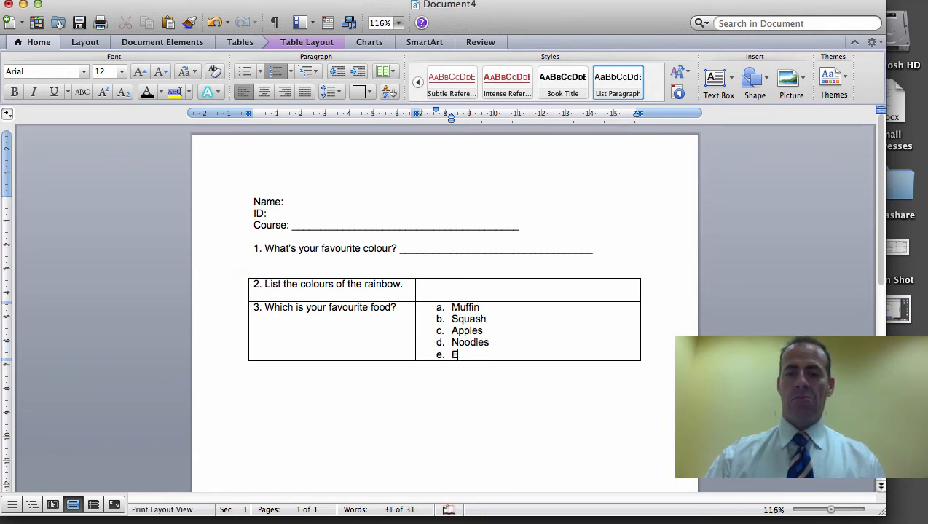
type("n't")
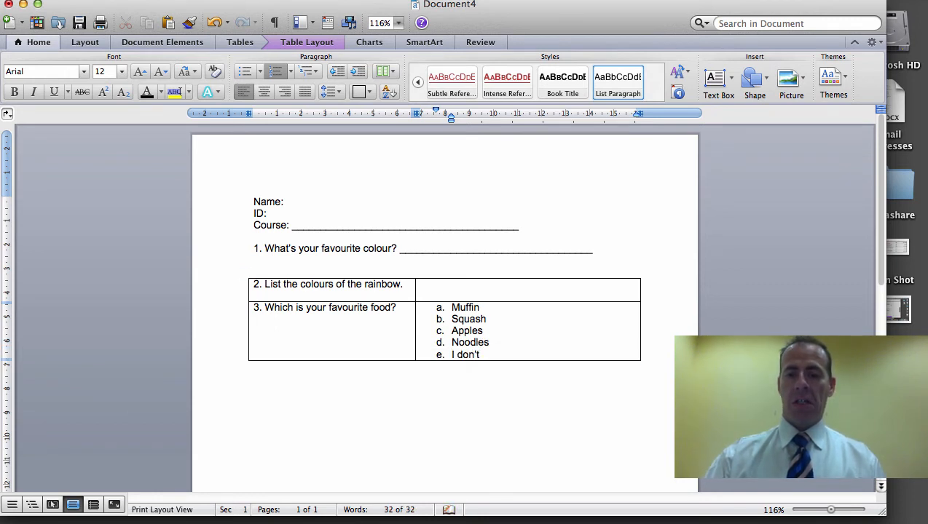
type(" know")
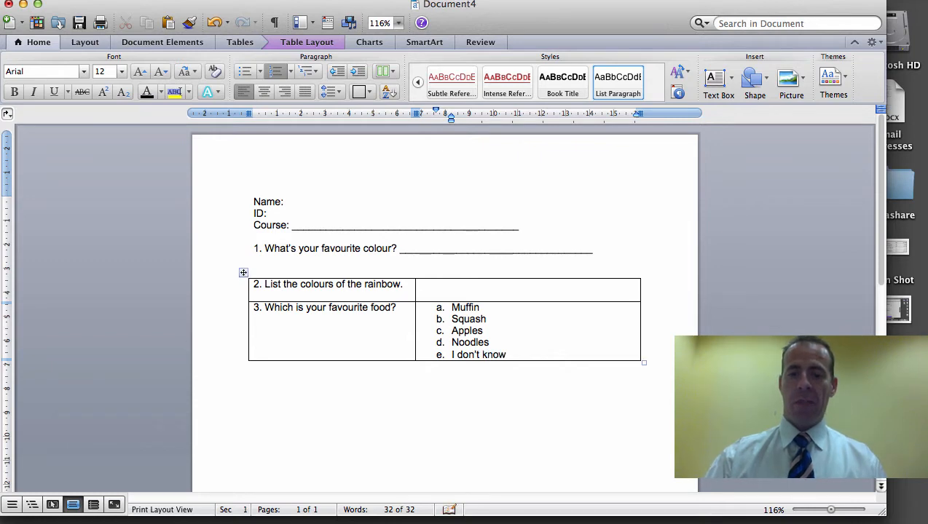
type(".")
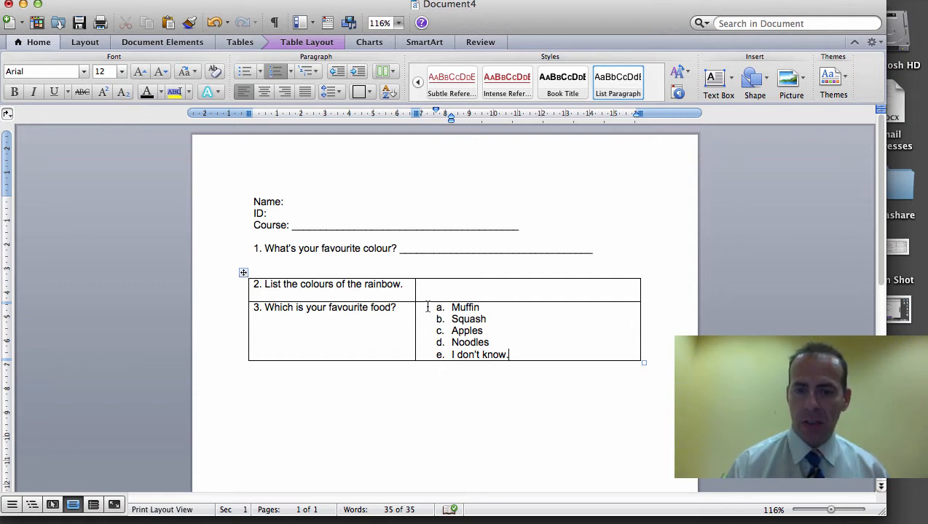
Insert an unlettered blank line after the Squash option and another after the Apples option.
left_click(508, 318)
key("Return")
key("BackSpace")
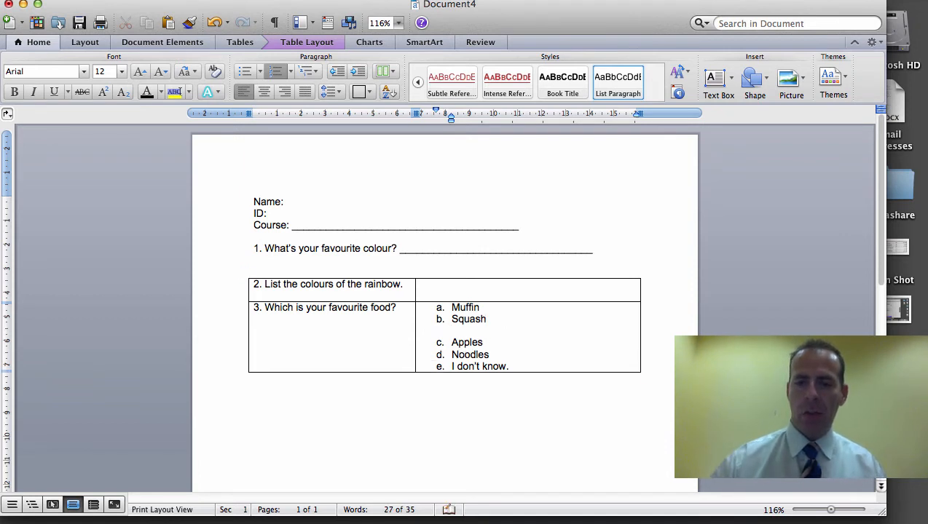
left_click(537, 344)
key("Return")
key("BackSpace")
key("Return")
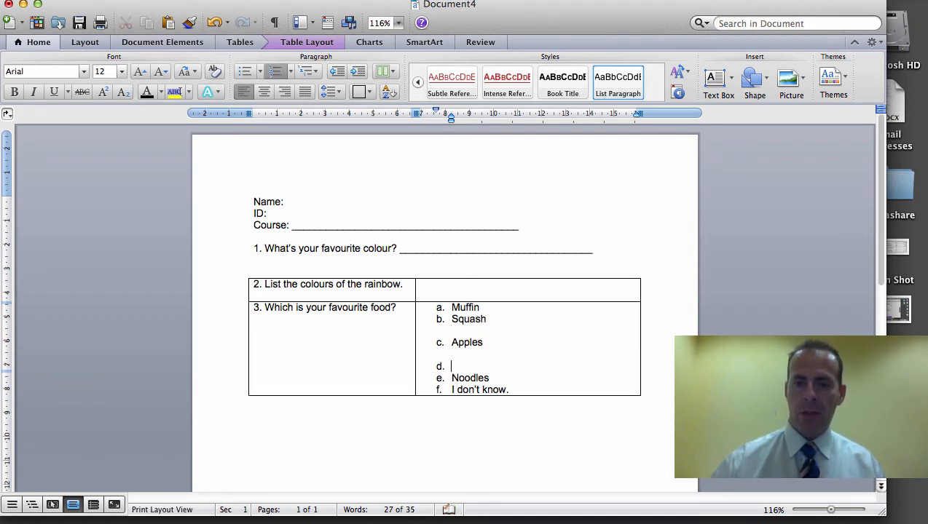
key("BackSpace")
key("BackSpace")
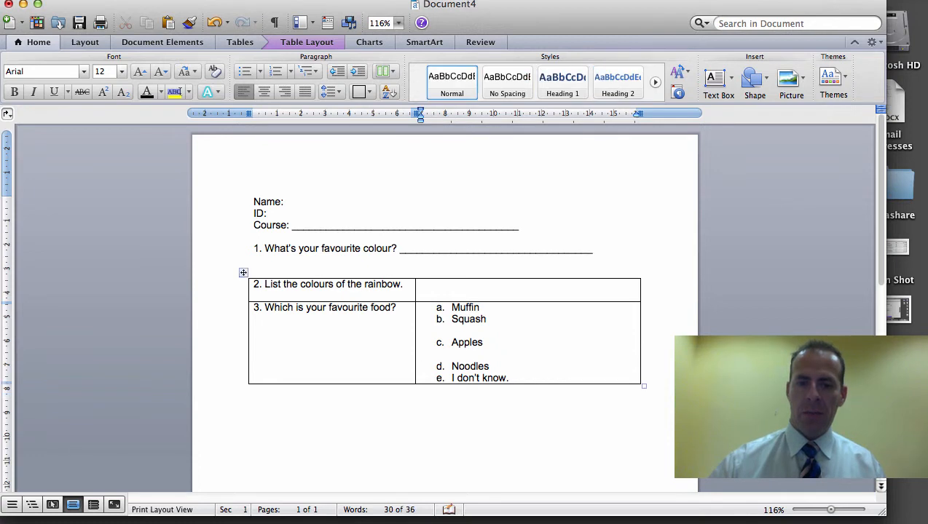
Insert an unlettered blank line after the Noodles option and another after "I don't know.".
left_click(541, 368)
key("Return")
key("BackSpace")
key("Return")
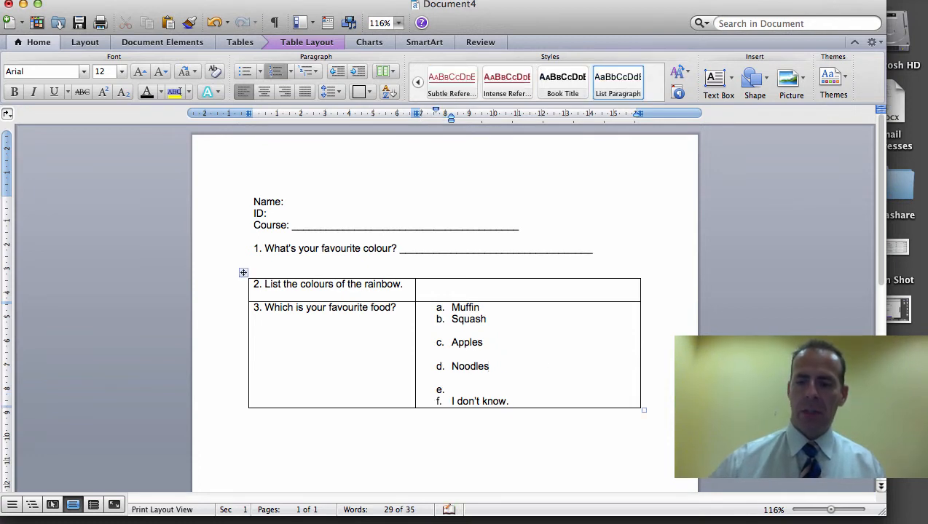
key("BackSpace")
key("BackSpace")
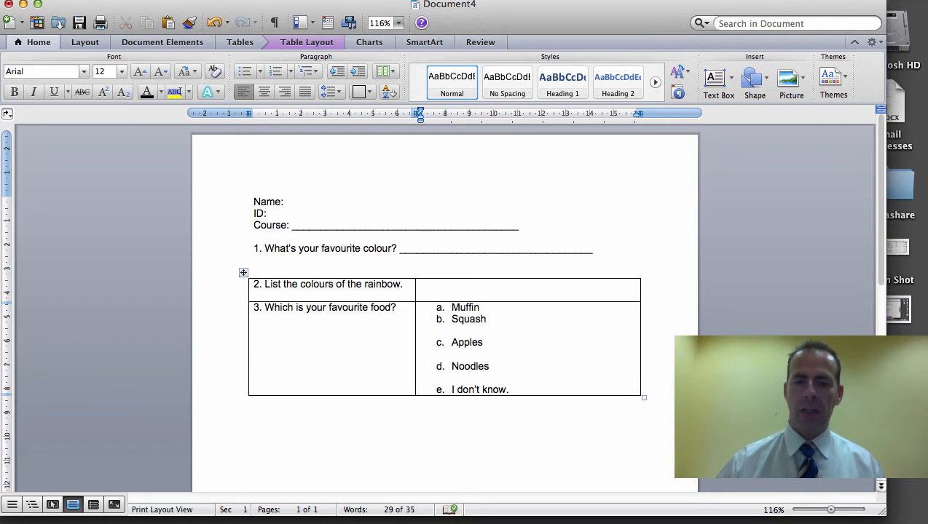
left_click(510, 389)
key("Return")
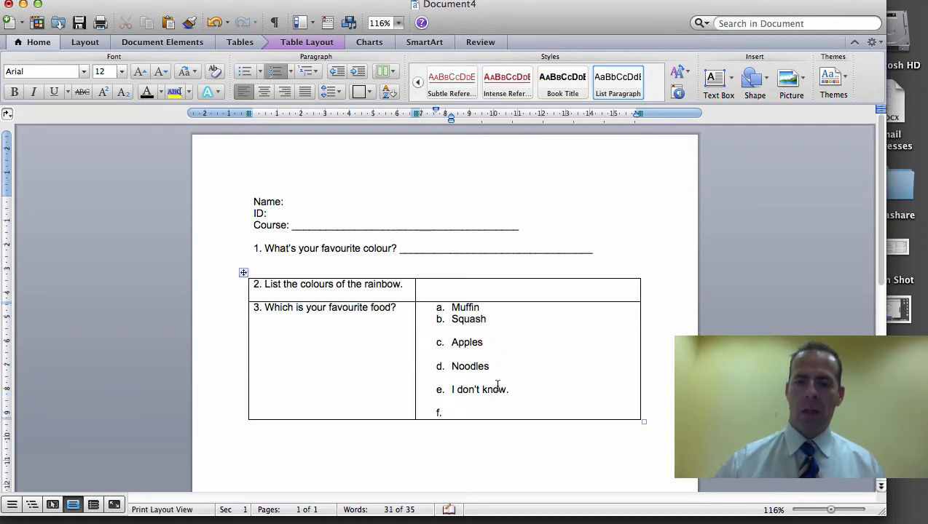
key("BackSpace")
key("BackSpace")
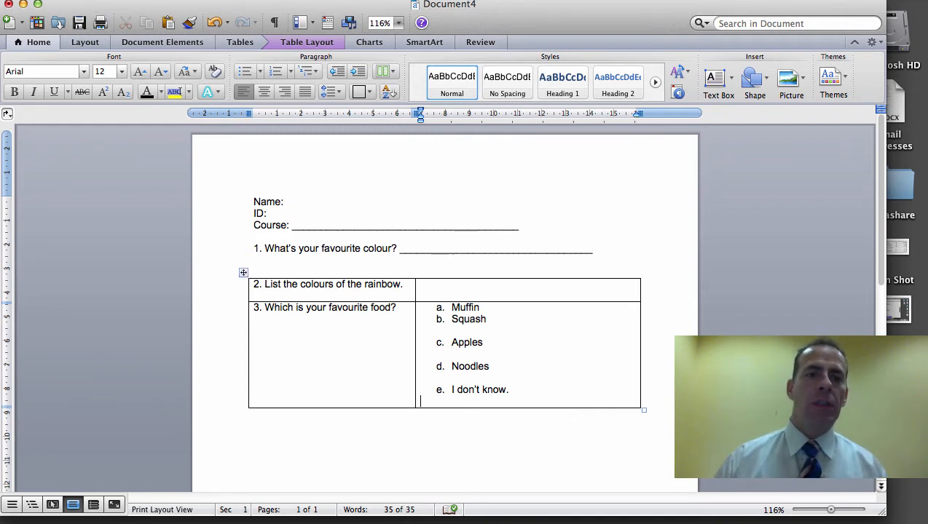
Save the worksheet to the Desktop under the name "Test Document".
left_click(91, 0)
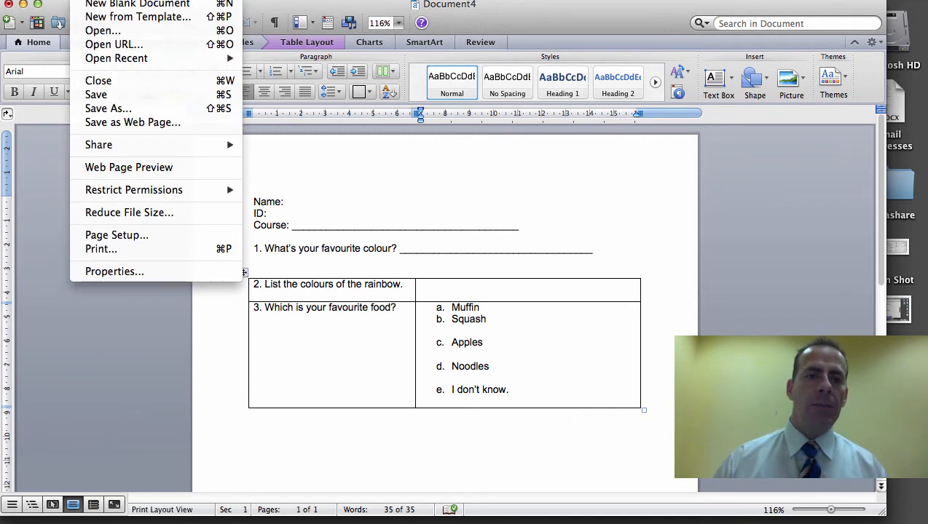
left_click(131, 110)
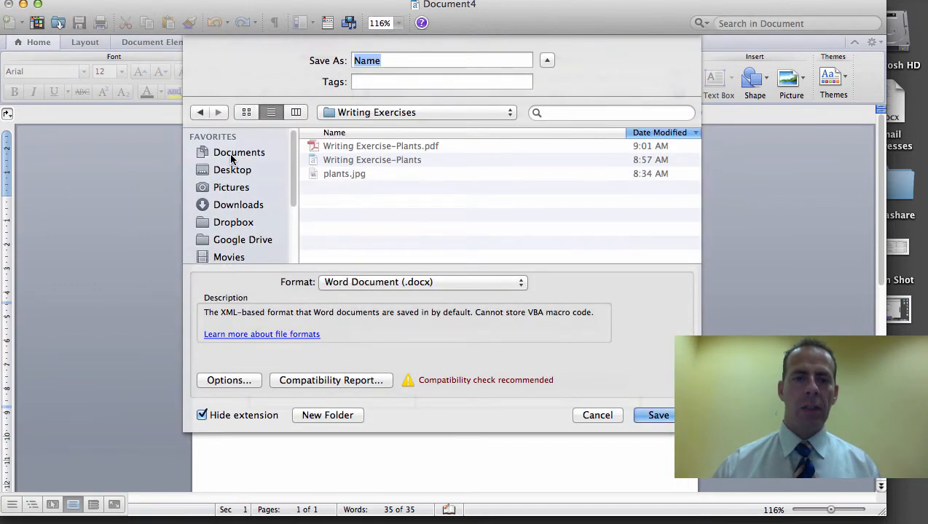
left_click(233, 170)
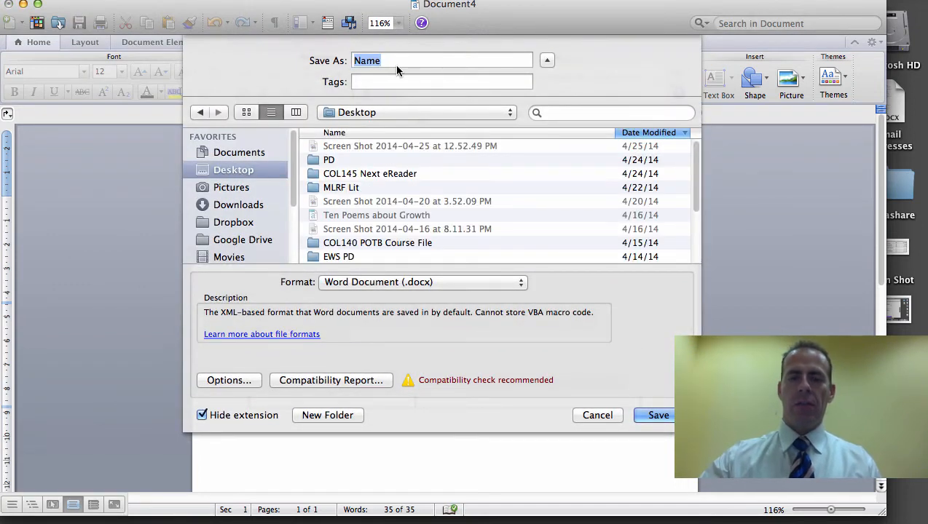
type("Test")
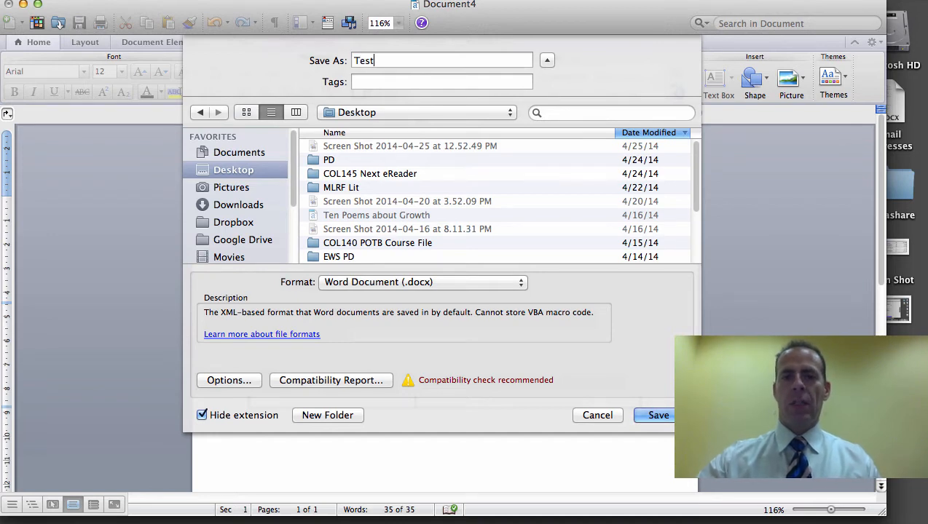
type(" Docume")
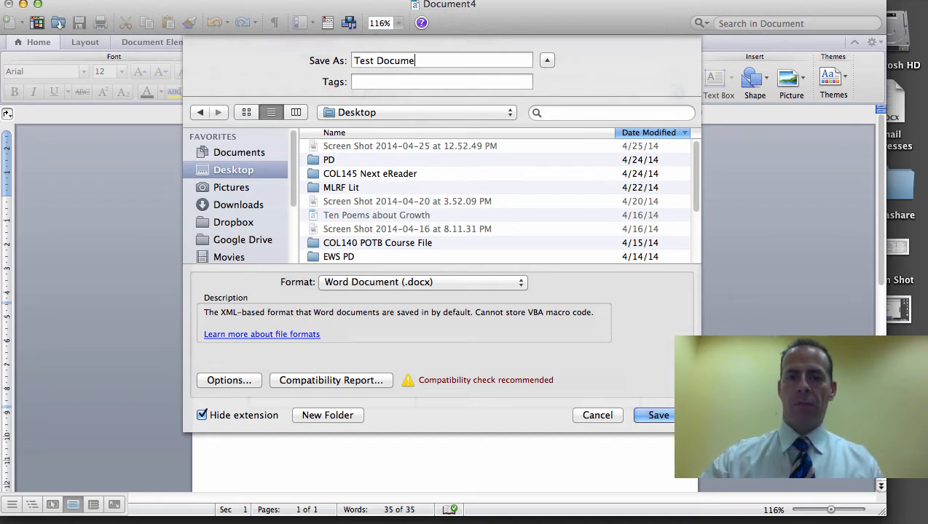
type("nt")
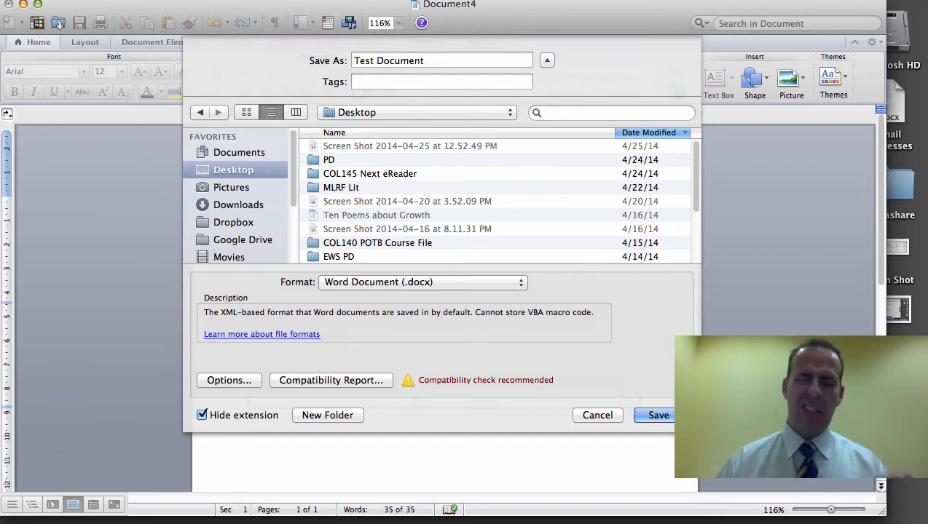
left_click(658, 417)
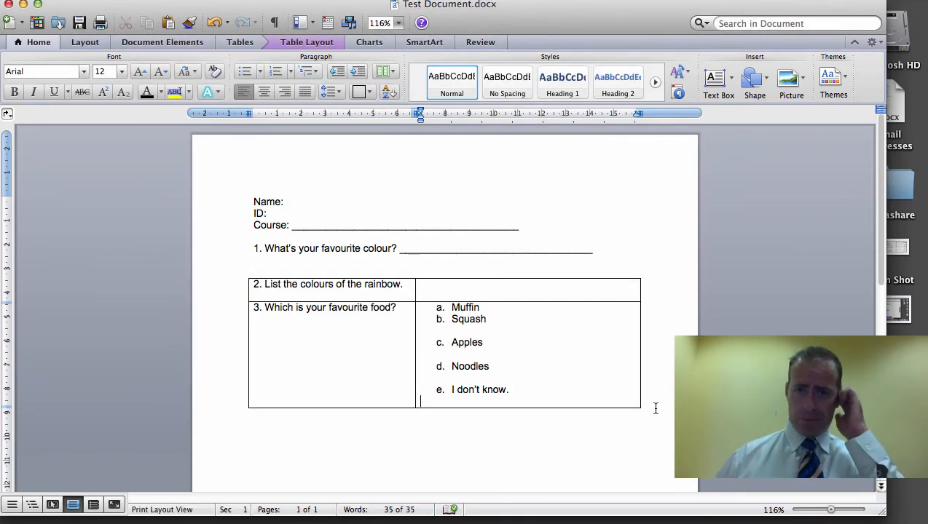
Save a copy of the worksheet to the Desktop in PDF format under the name "Test Document".
left_click(106, 3)
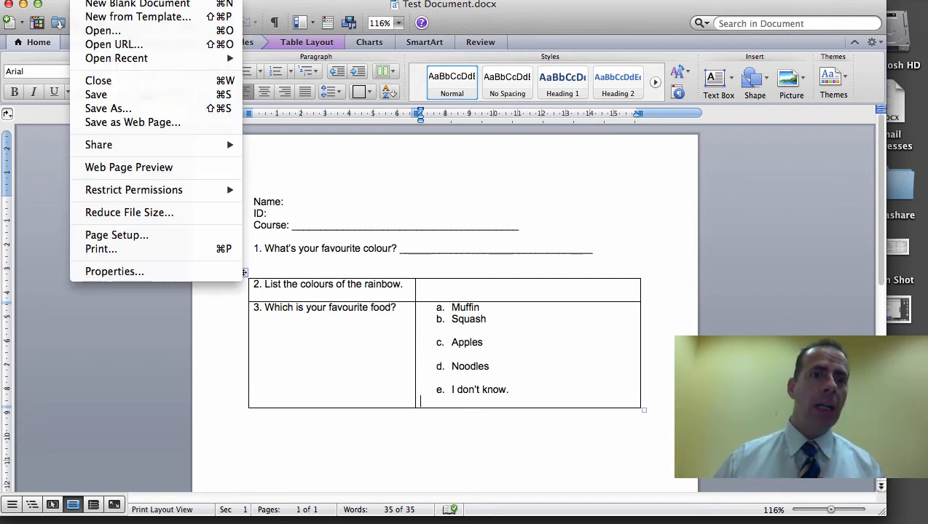
left_click(97, 114)
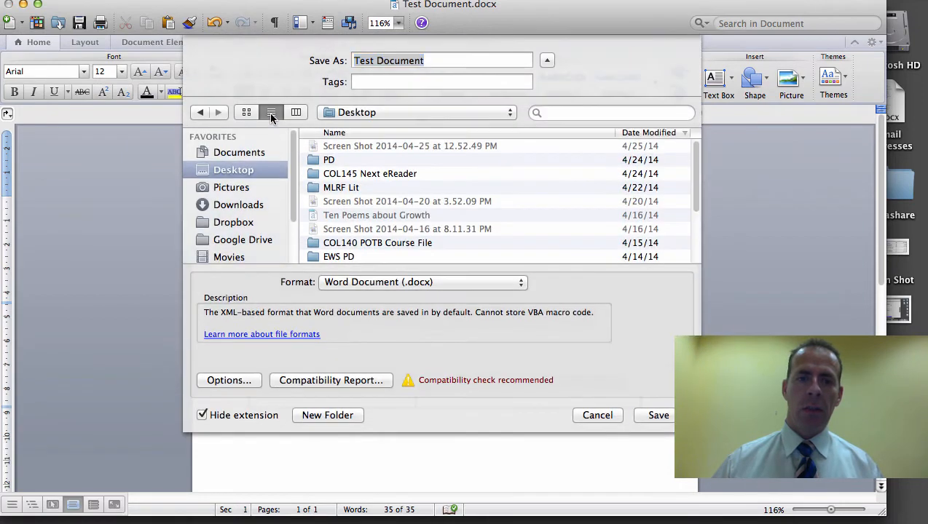
left_click(495, 284)
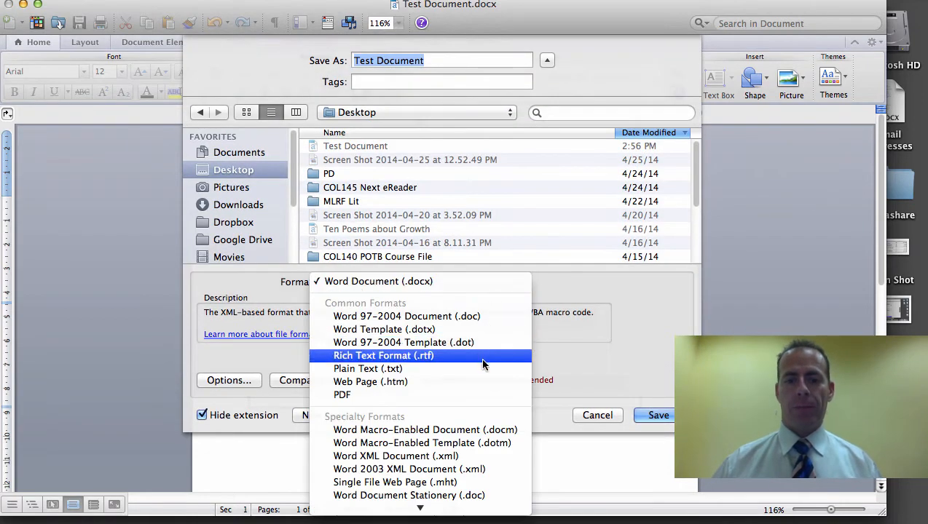
left_click(498, 395)
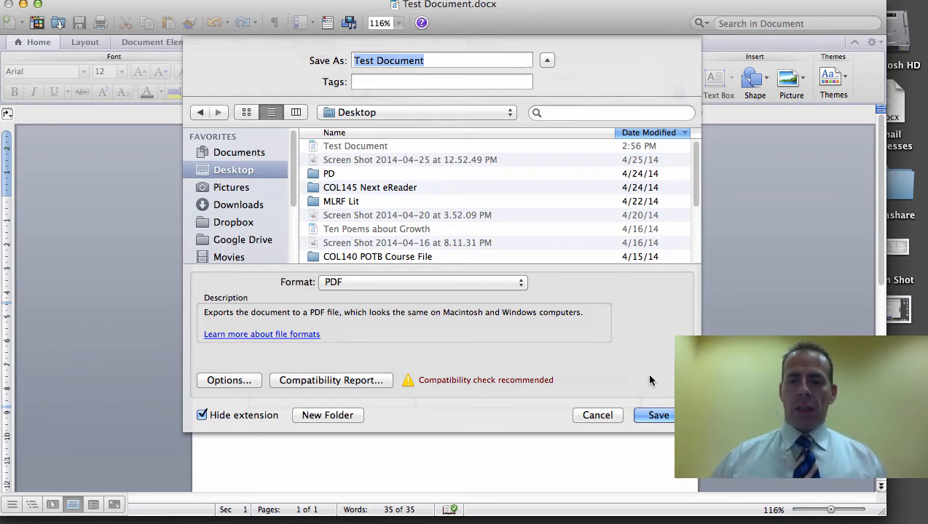
left_click(667, 419)
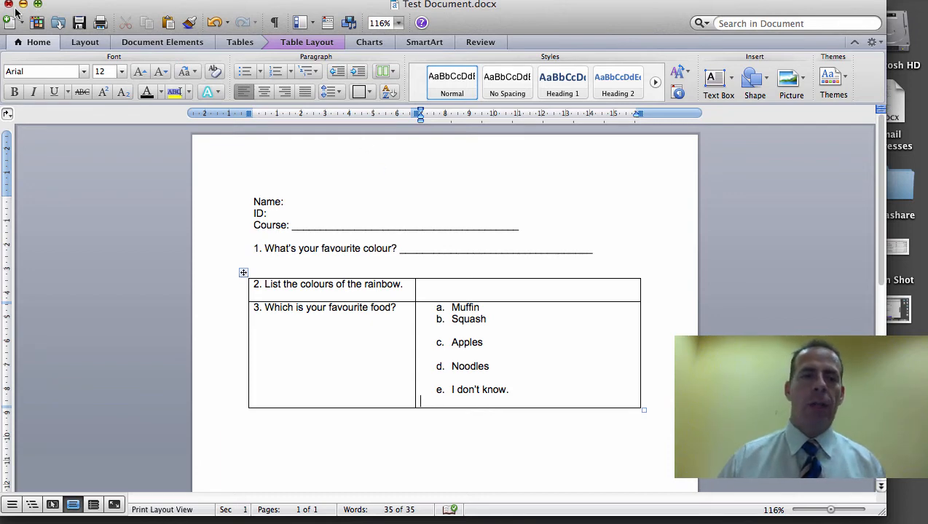
Close both open Word documents and open Test Document.pdf from the desktop in Adobe Acrobat.
left_click(9, 5)
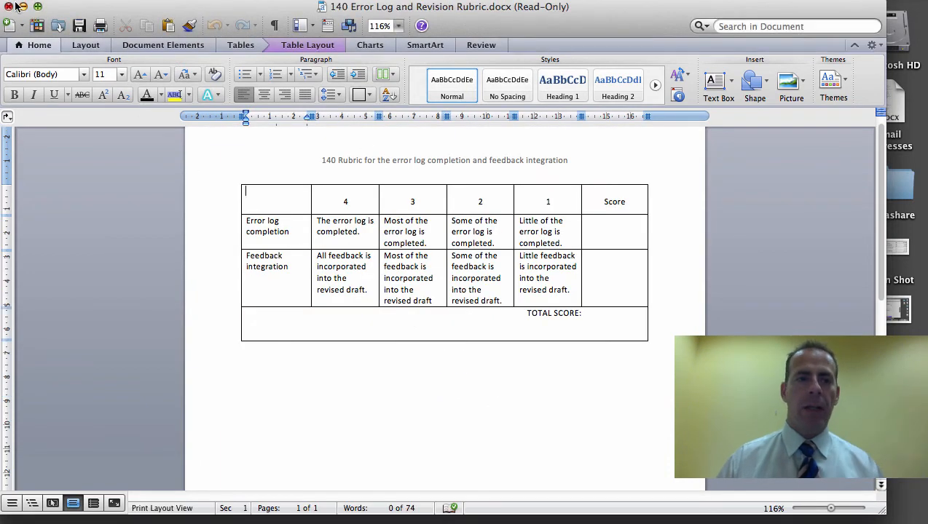
left_click(9, 6)
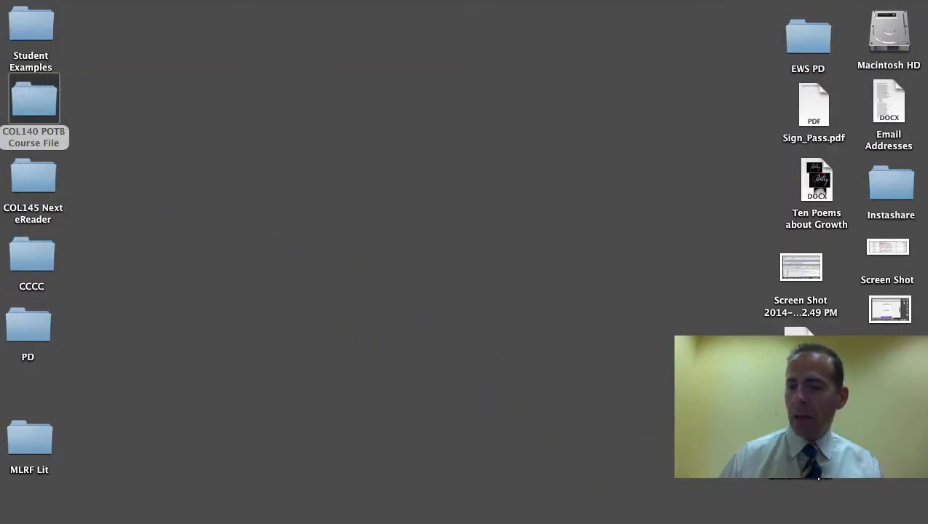
left_click_drag(801, 378, 541, 240)
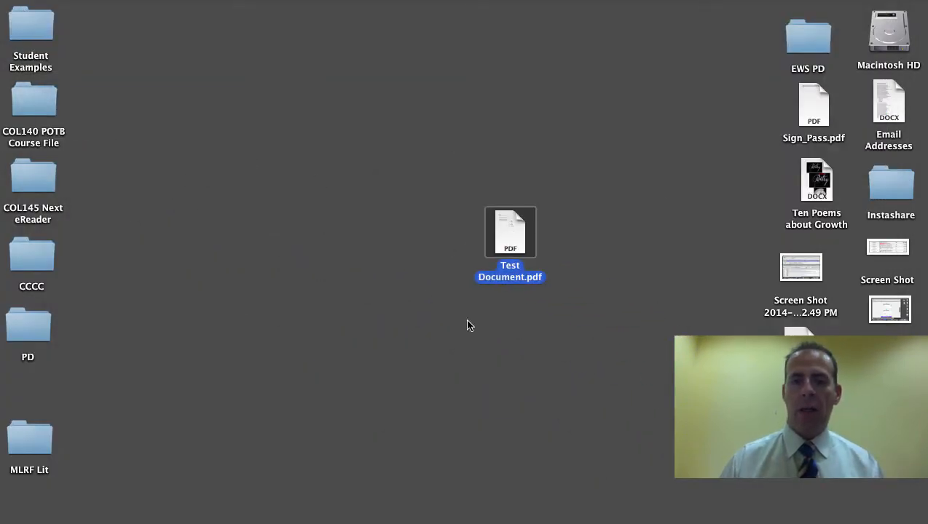
left_click(590, 261)
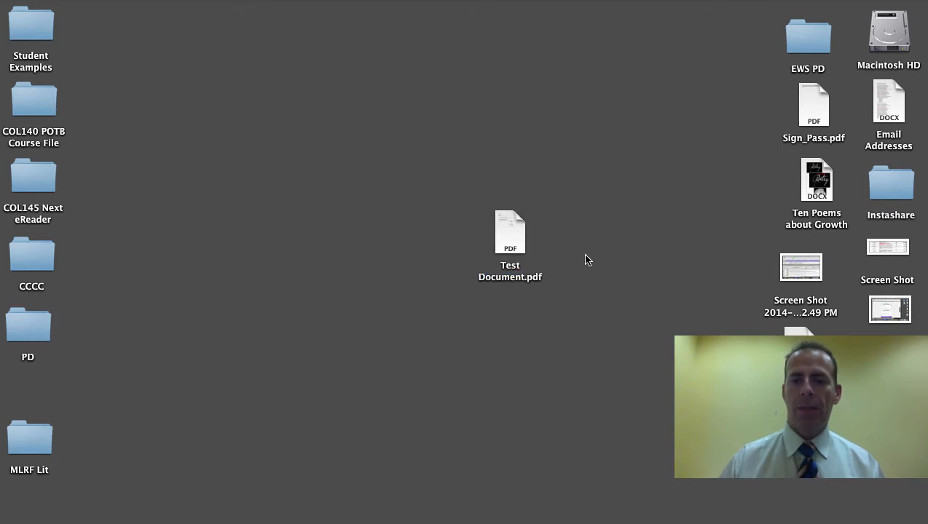
double_click(514, 239)
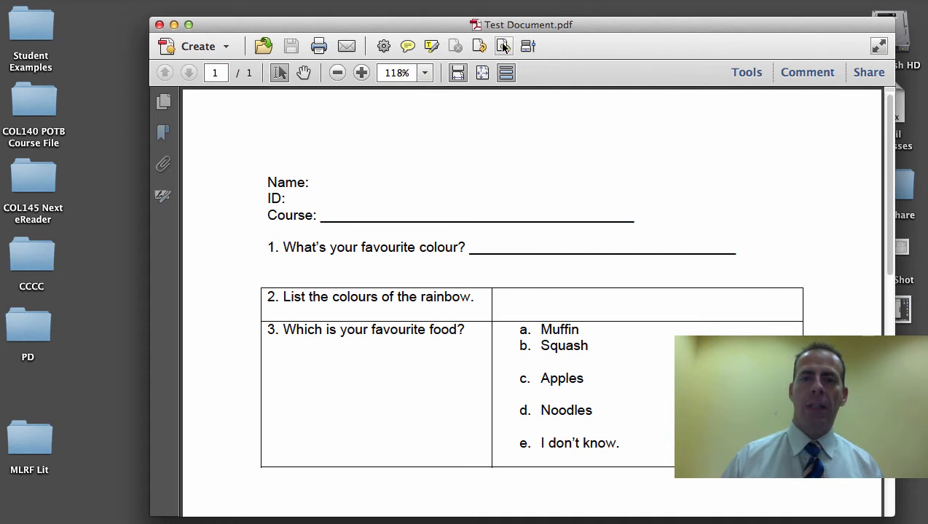
left_click_drag(575, 26, 460, 13)
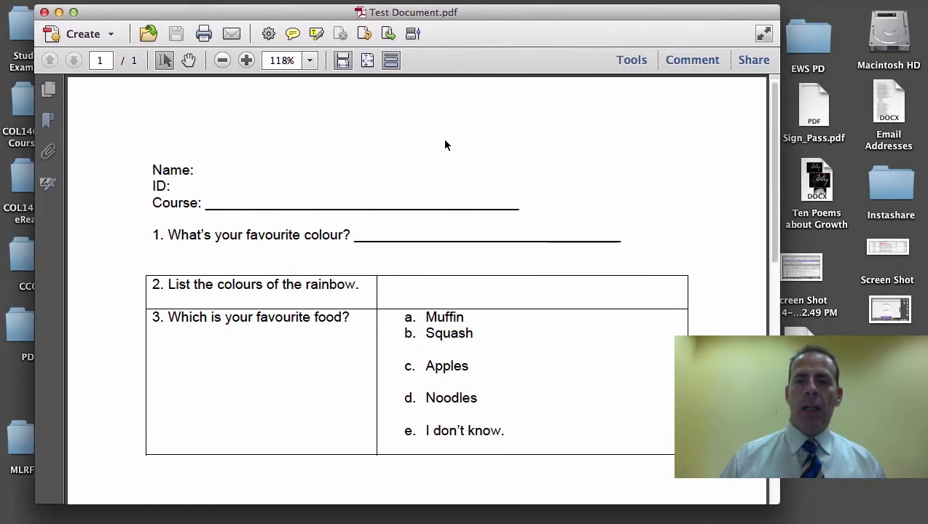
Start editing form fields in the PDF, declining automatic field detection.
left_click(631, 61)
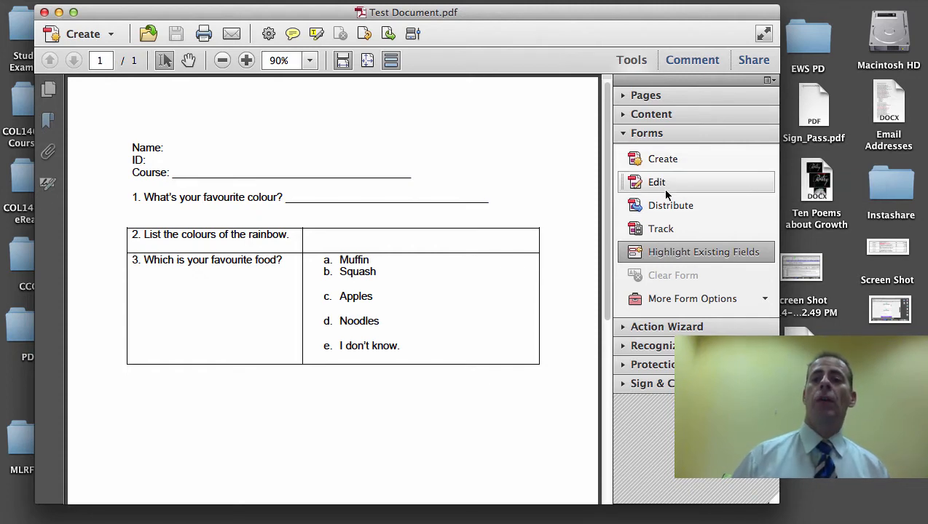
left_click(664, 183)
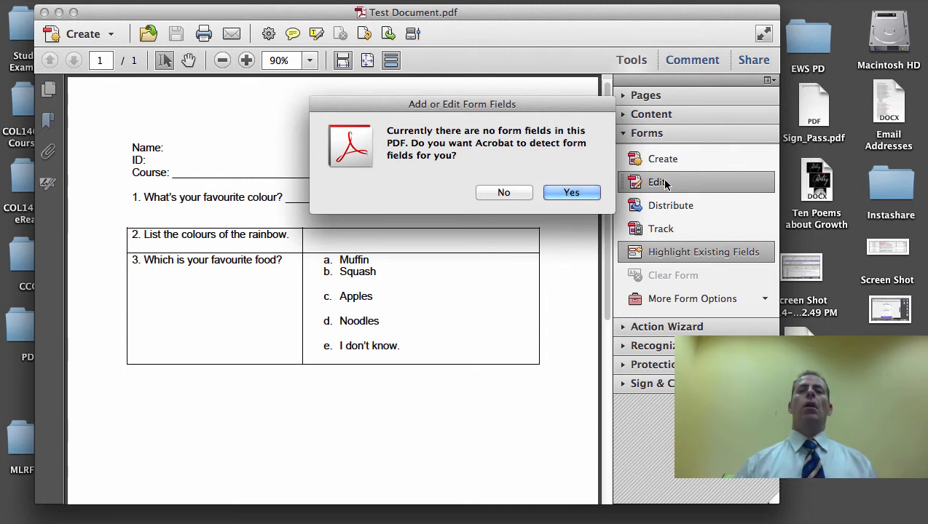
left_click(510, 192)
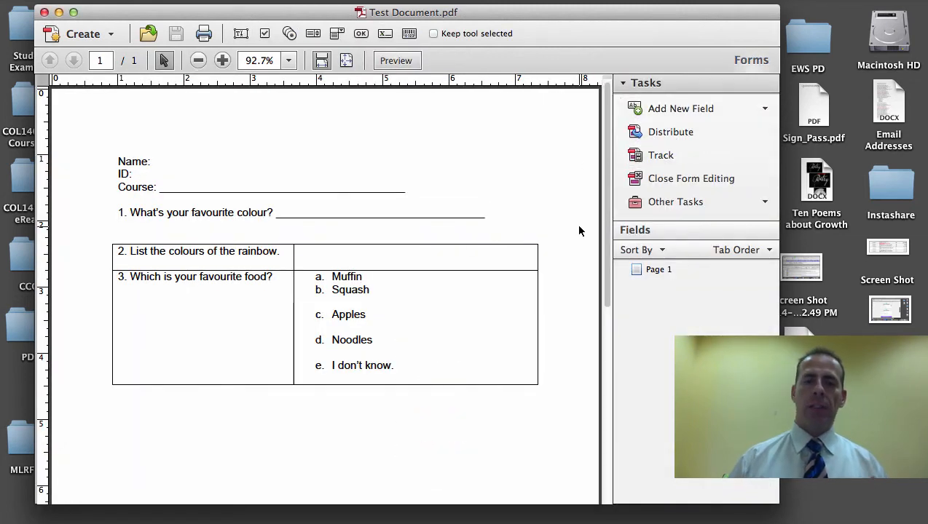
Add a text field about 5 inches wide beside the "Name:" label and name it "Name".
left_click(688, 112)
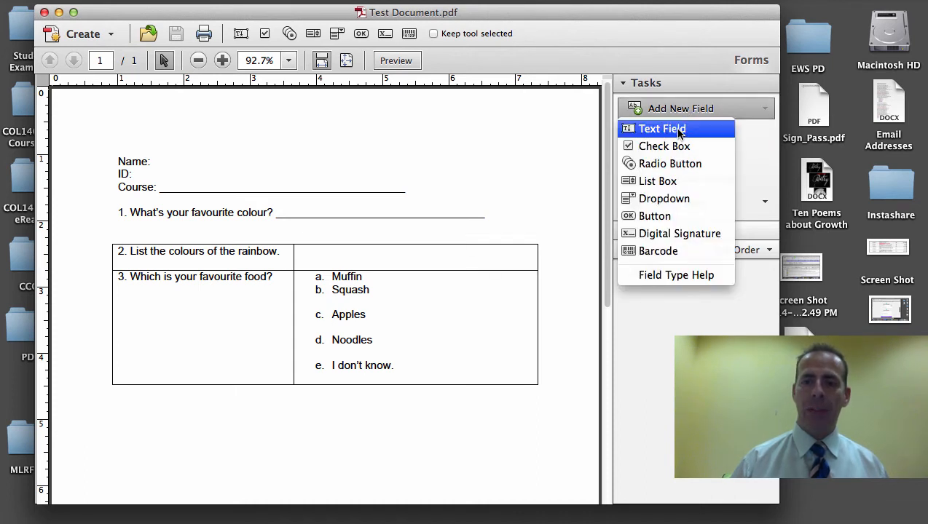
left_click(677, 130)
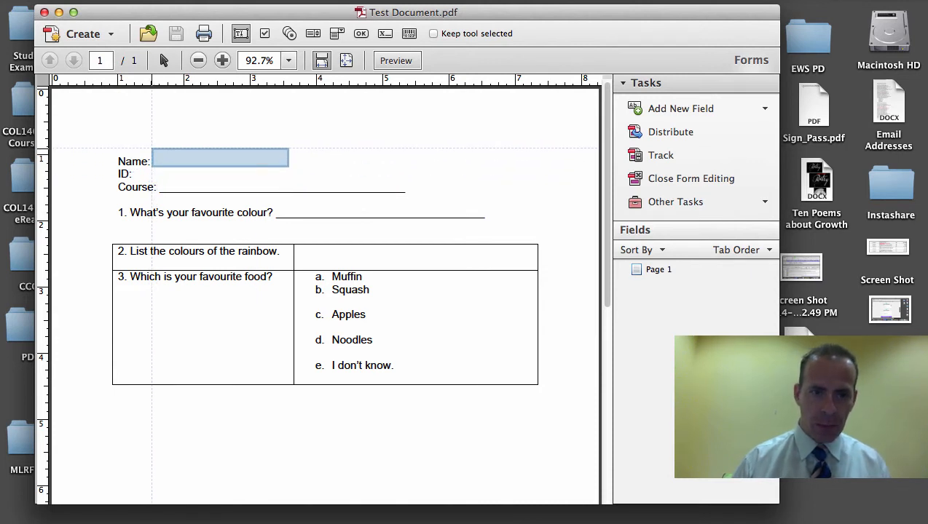
mouse_move(151, 148)
left_mouse_down()
mouse_move(168, 178)
mouse_move(168, 160)
mouse_move(173, 173)
mouse_move(482, 168)
left_mouse_up()
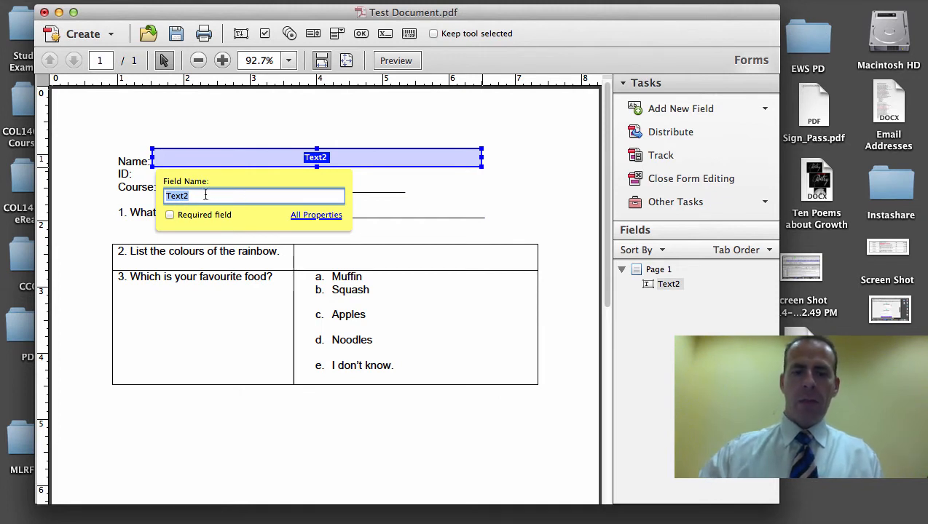
type("Name")
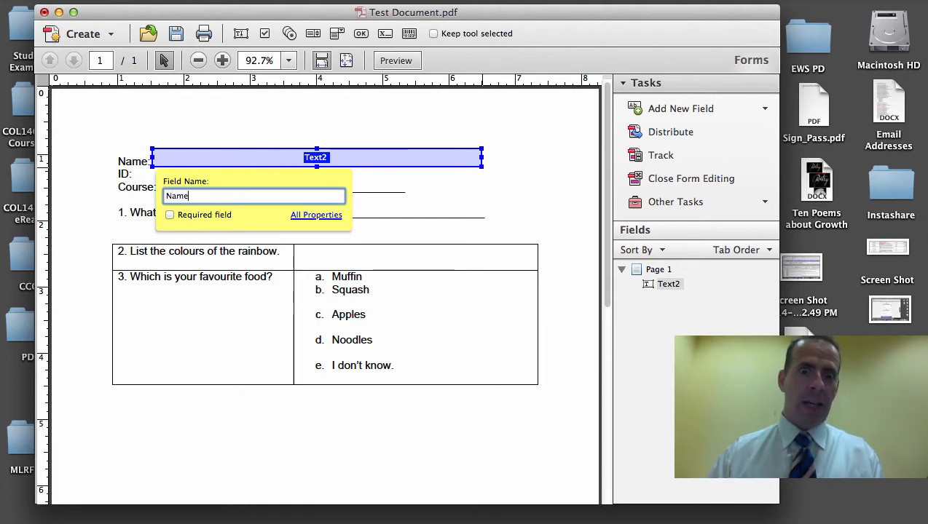
Review the Name field's general and appearance properties and turn off spell checking for it.
left_click(319, 218)
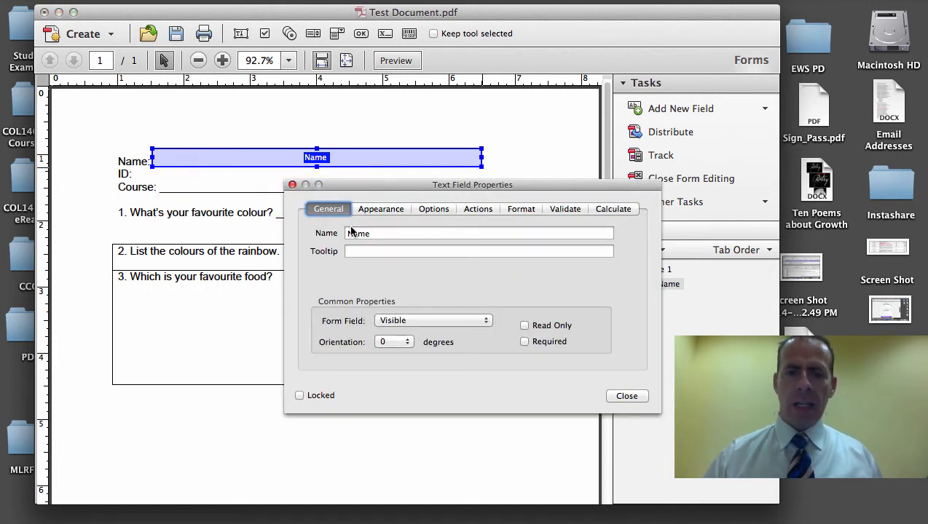
left_click(385, 210)
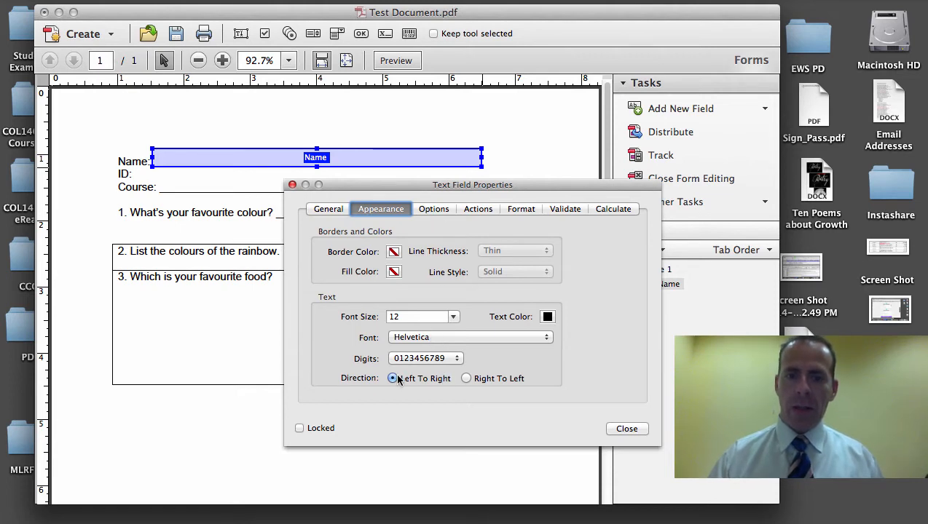
left_click(438, 209)
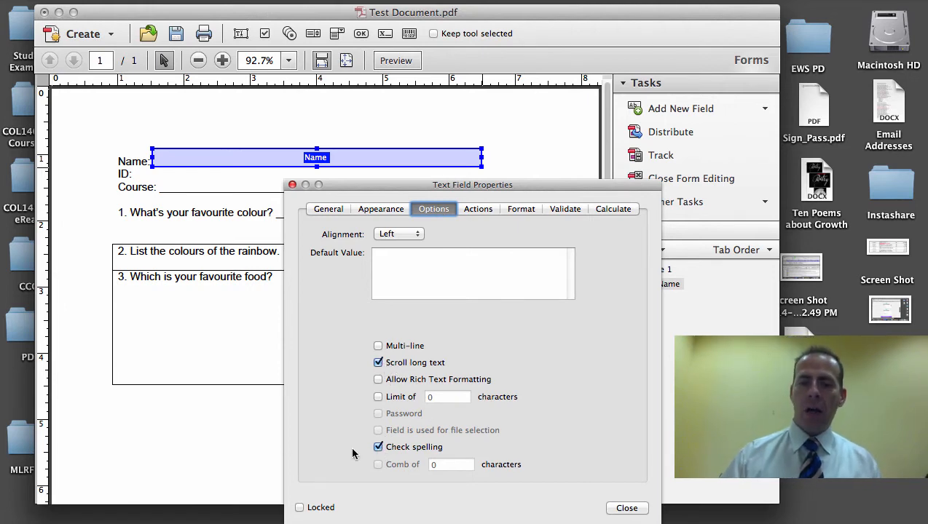
left_click(378, 448)
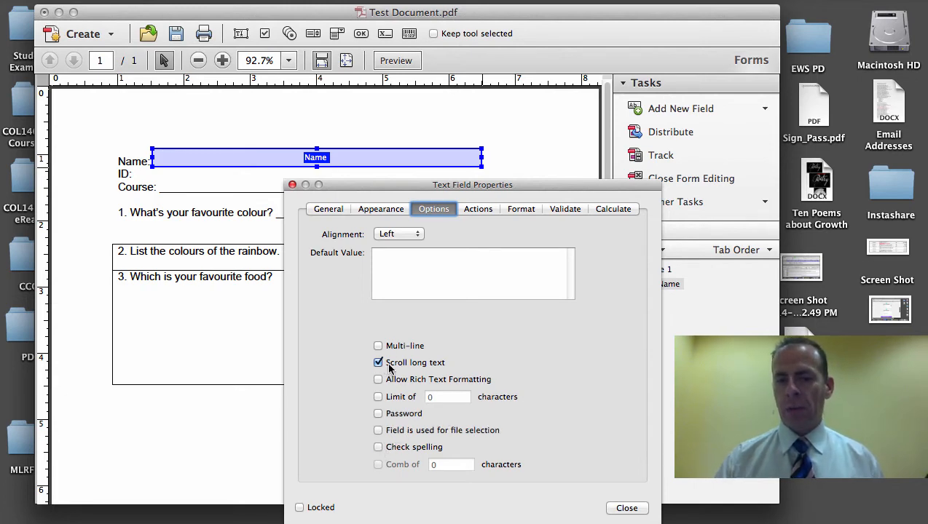
left_click(628, 509)
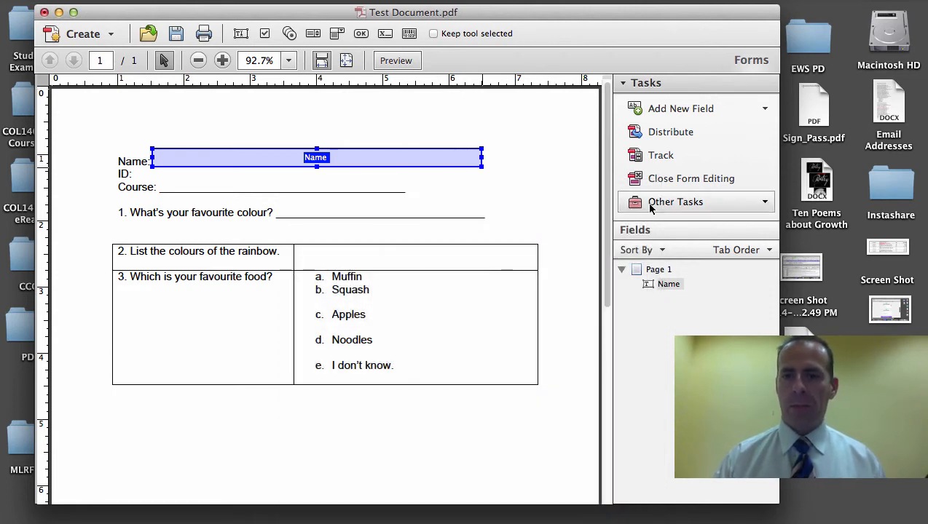
Leave form editing to test the Name field with random text longer than its width, and clear the form.
left_click(671, 181)
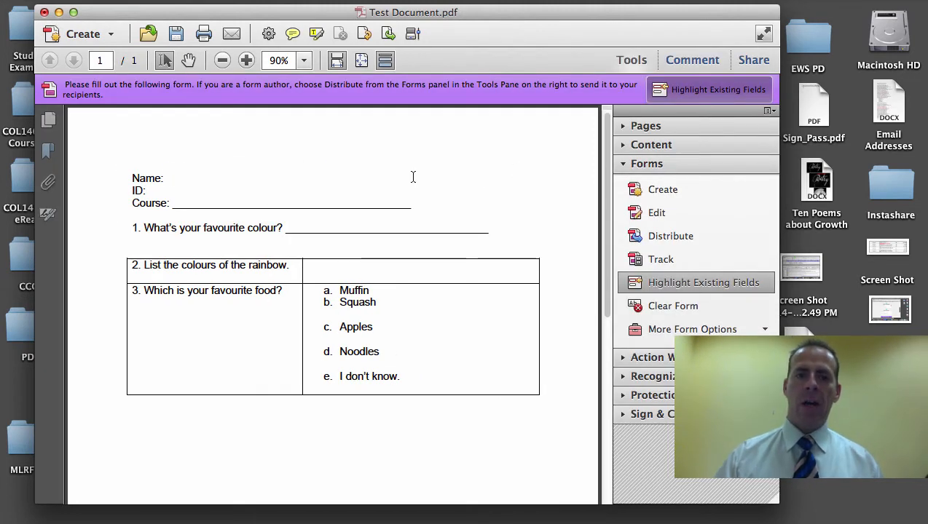
type("lka")
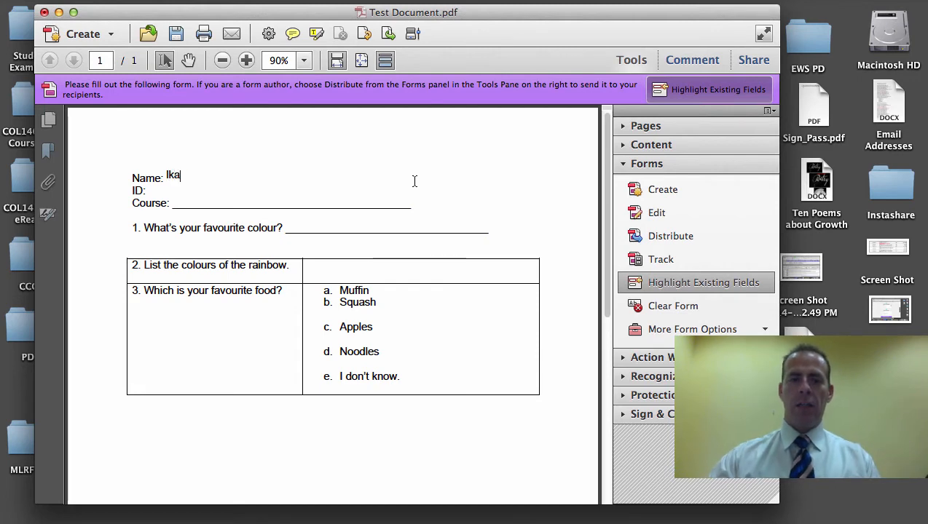
type("sjfajsd;lfajslf a;ldsfj a;dsjlf ")
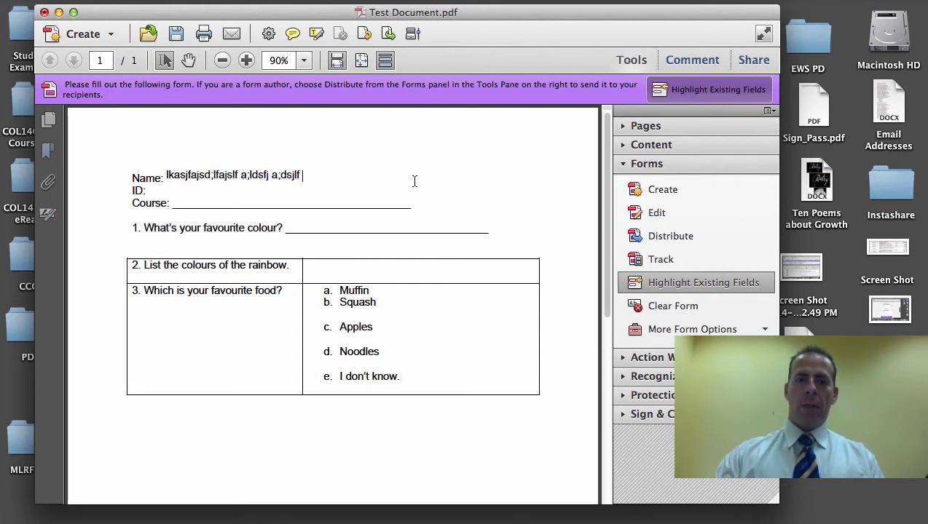
type("asd;lfj a;;lasdfj ;lajf ;alj")
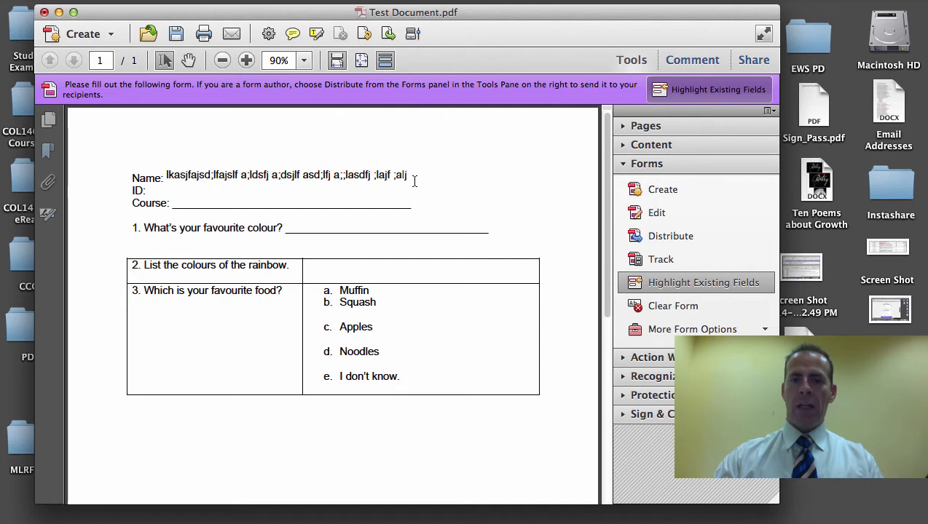
type(" al;kdjf a;ldjf;ladjf ;a")
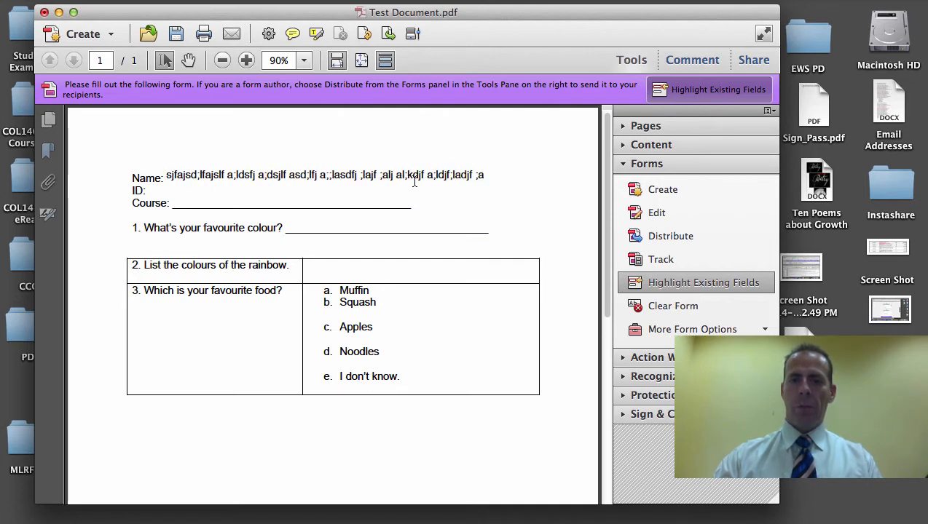
type("dlfja ;dlfjasd;lfj a;ljfda ;ldfja;")
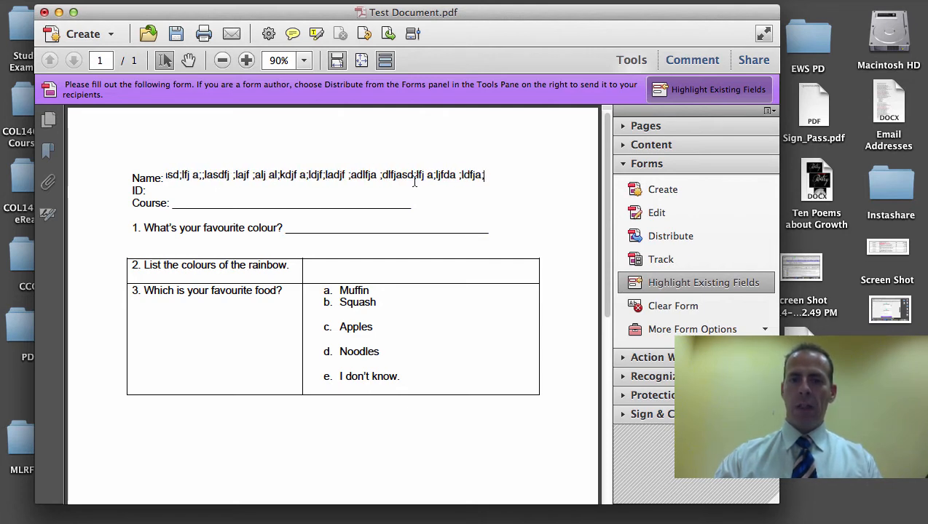
type(" ldfja;dljf a;ldjf a;sdlfj a;ldjf")
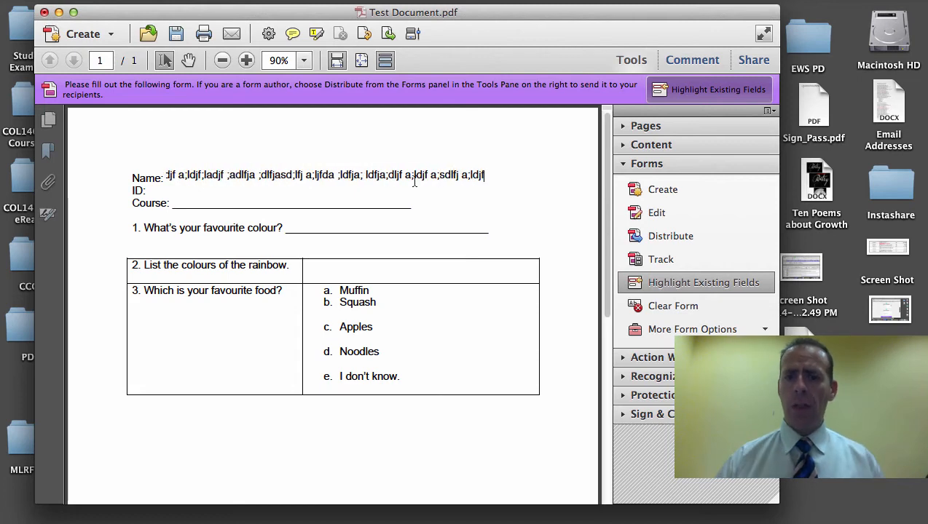
type("adls; fjasdl;j")
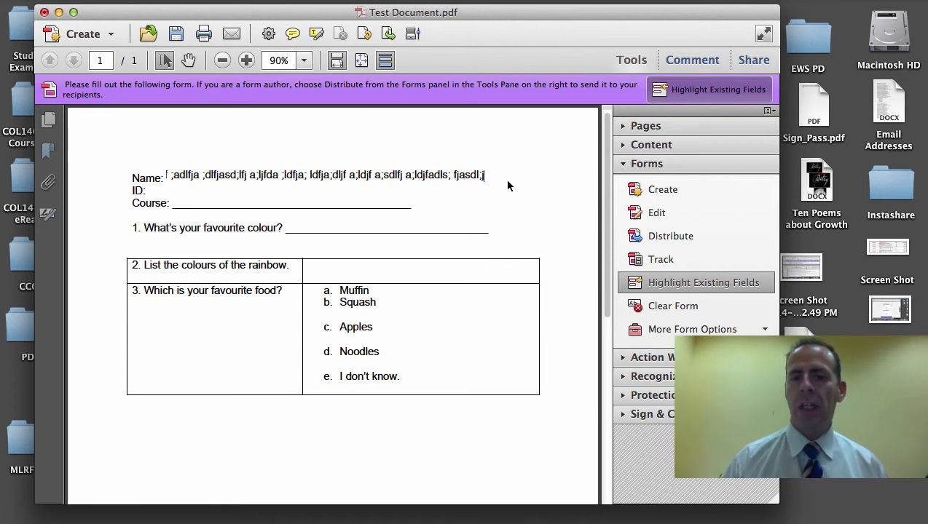
left_click(685, 307)
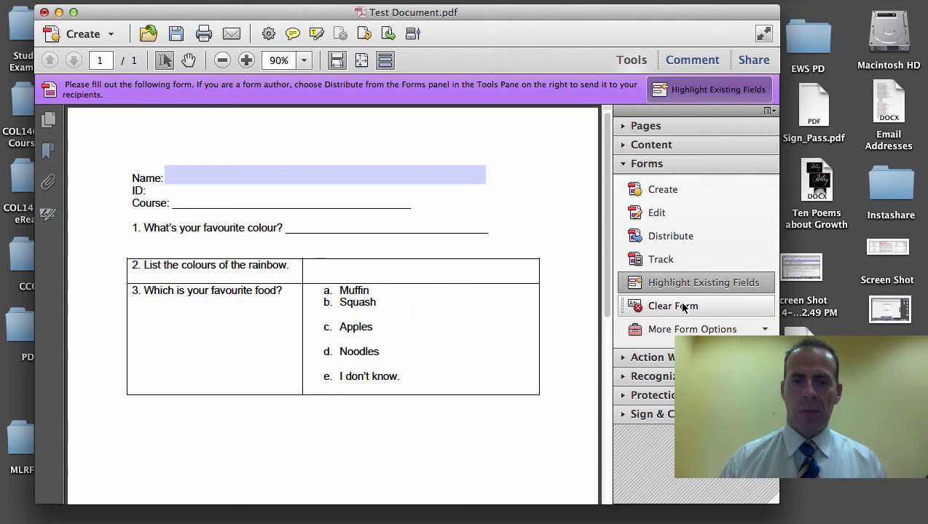
Reopen the Name field's properties in form editing and turn off scrolling of long text.
left_click(657, 213)
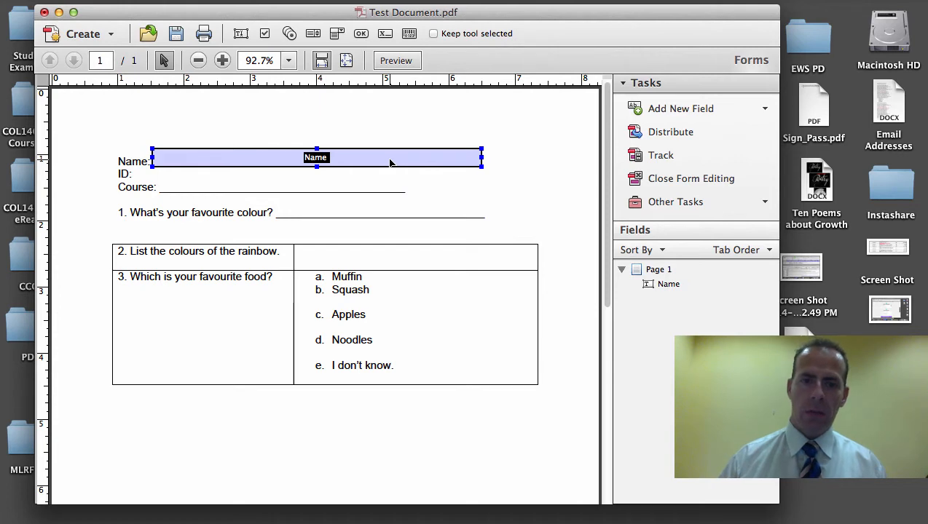
double_click(390, 164)
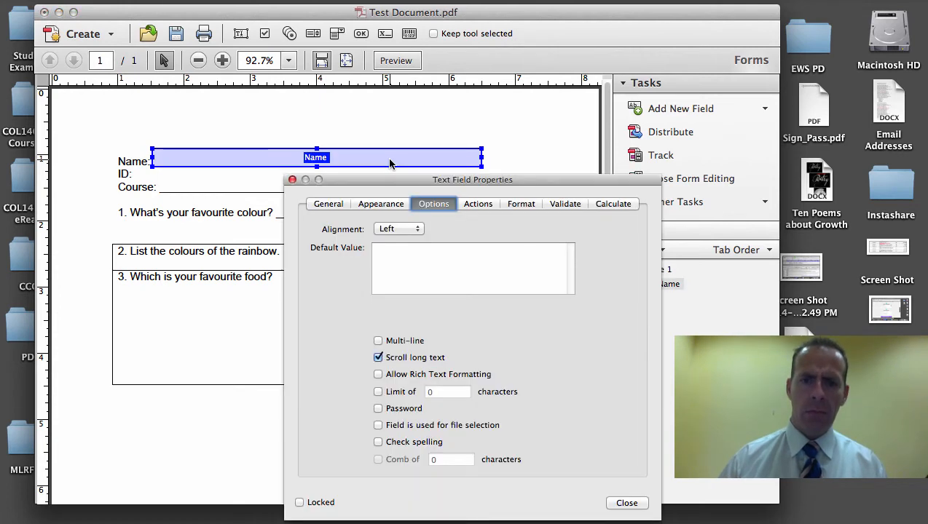
left_click(378, 358)
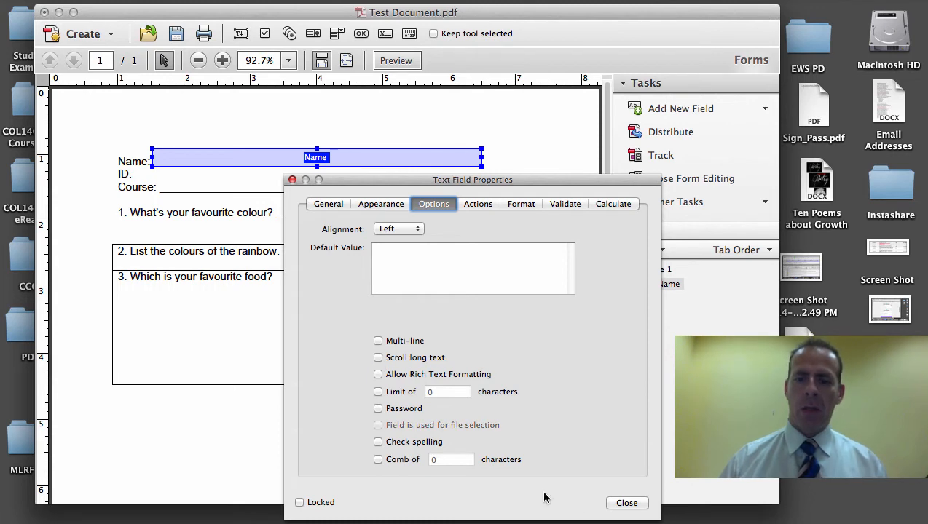
Close the field properties, copy the Name text field and paste a duplicate of it onto the page.
left_click(631, 502)
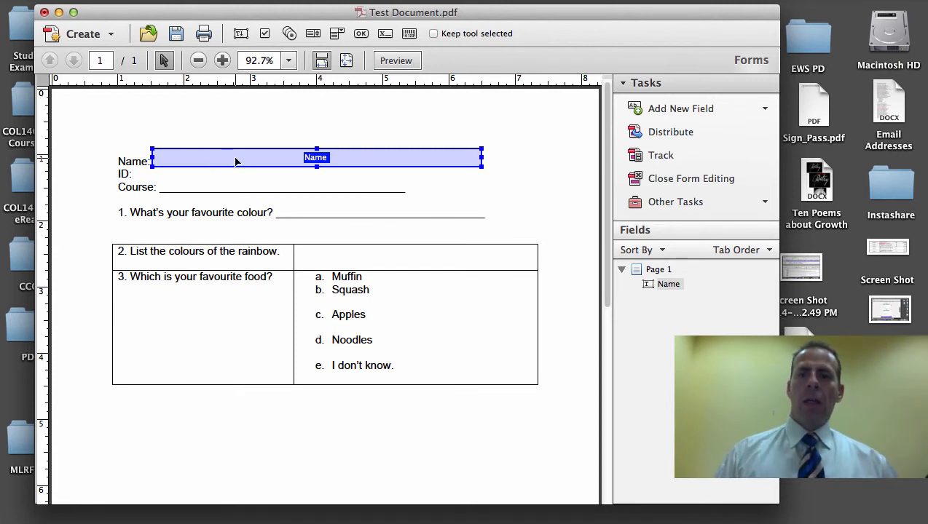
left_click(667, 108)
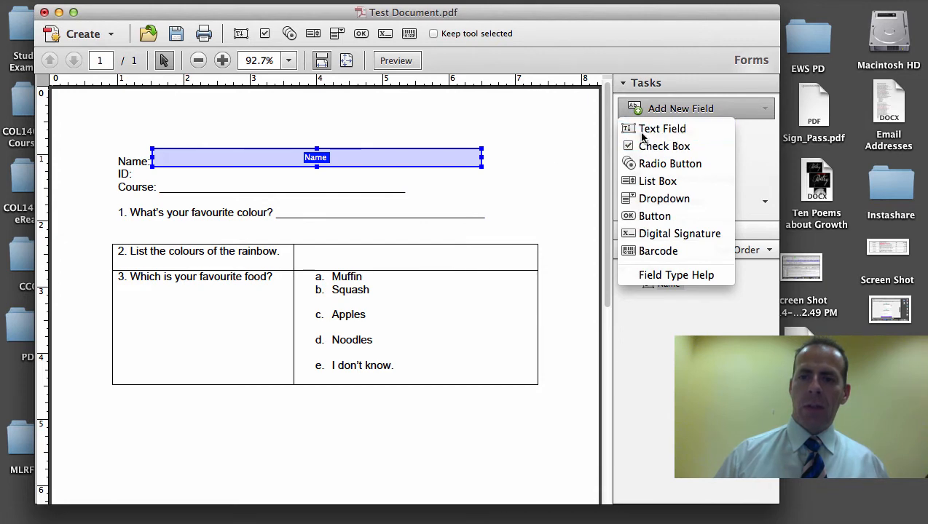
left_click(552, 169)
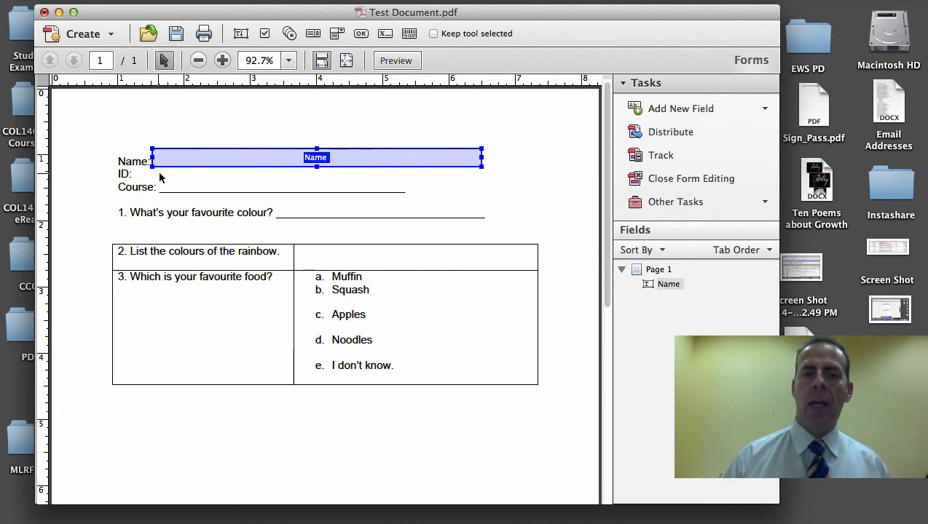
right_click(377, 166)
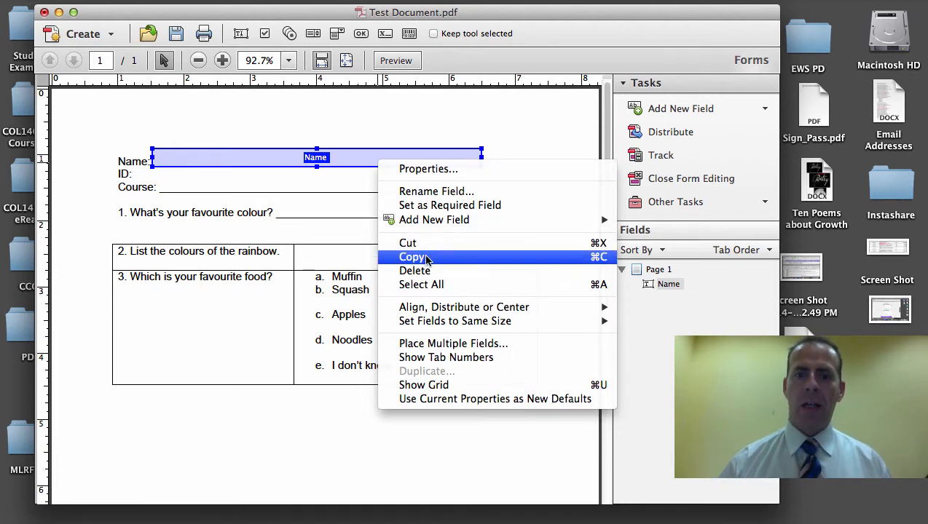
left_click(427, 257)
left_click(364, 184)
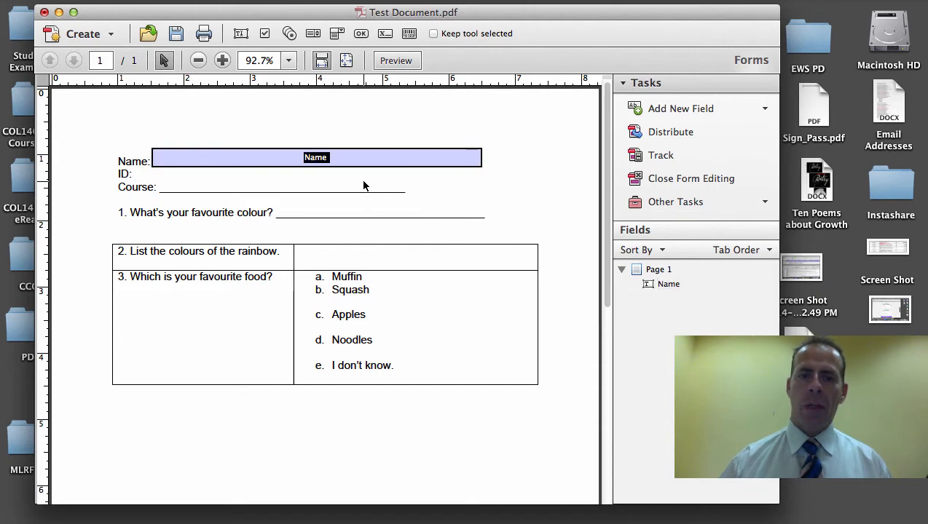
right_click(412, 184)
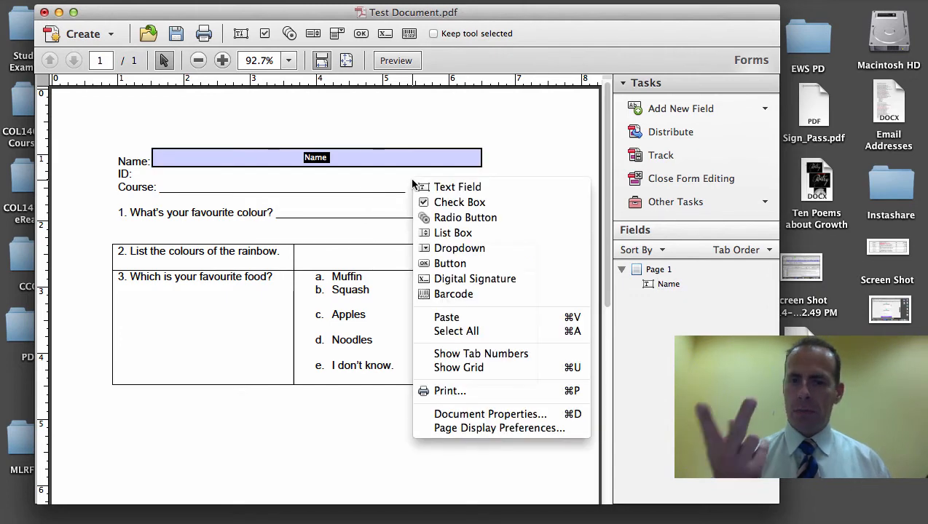
left_click(447, 317)
Move the pasted field beside the "ID:" label and reduce its height to about 0.2 inch so it clears the Name field.
left_click_drag(390, 300, 401, 190)
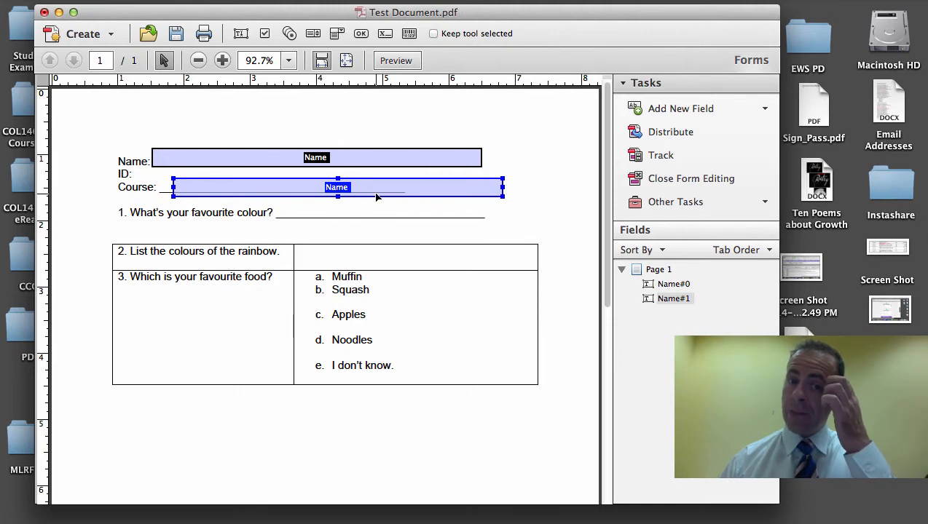
left_click_drag(378, 197, 337, 174)
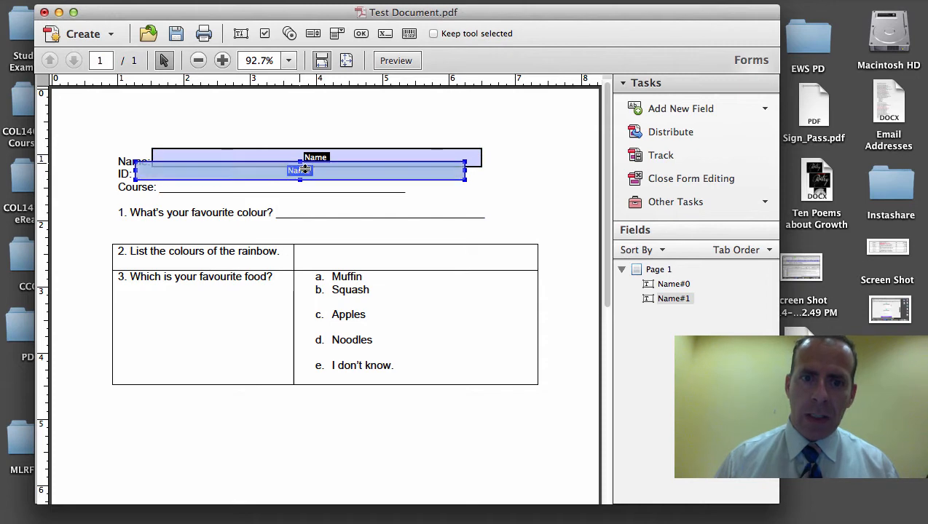
left_click_drag(304, 172, 300, 171)
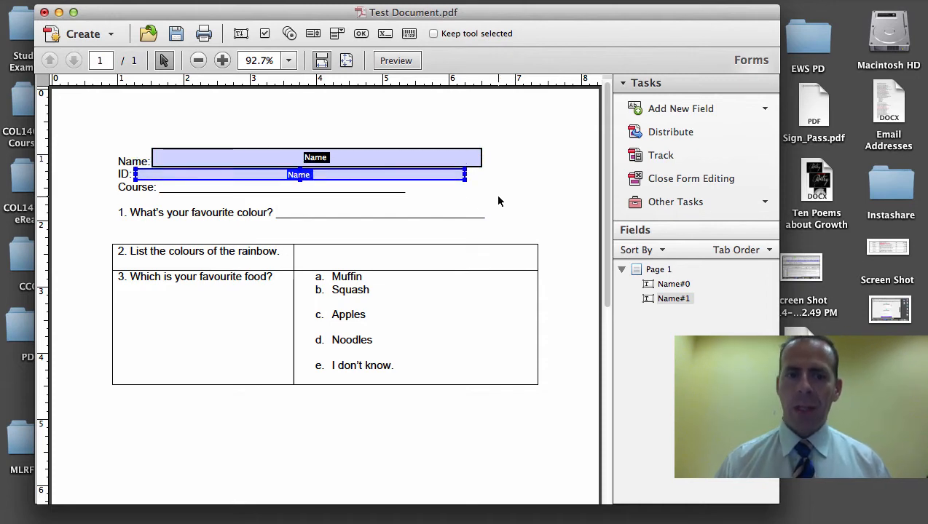
left_click(532, 208)
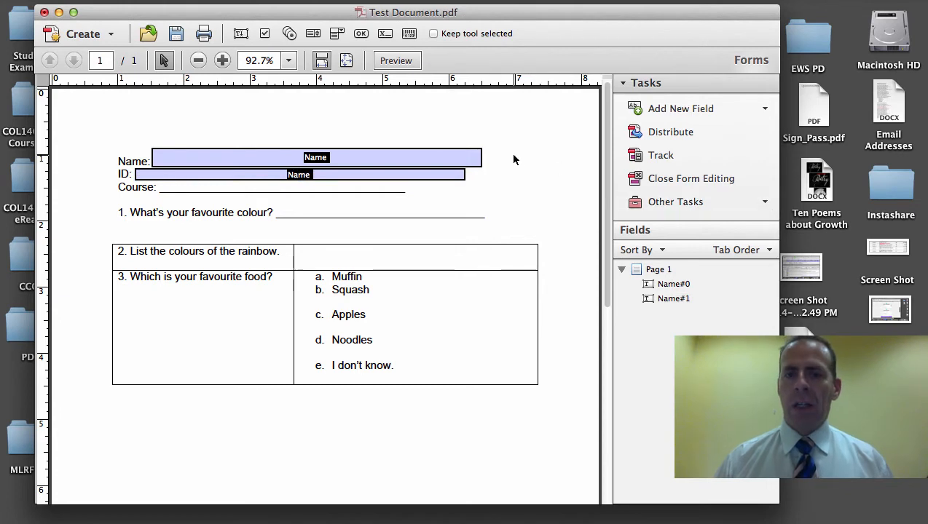
left_click(671, 187)
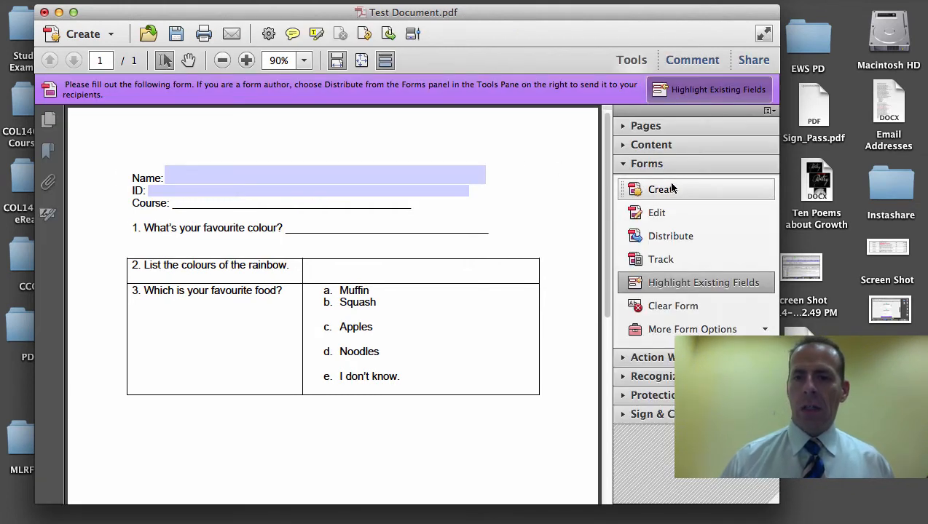
left_click(669, 214)
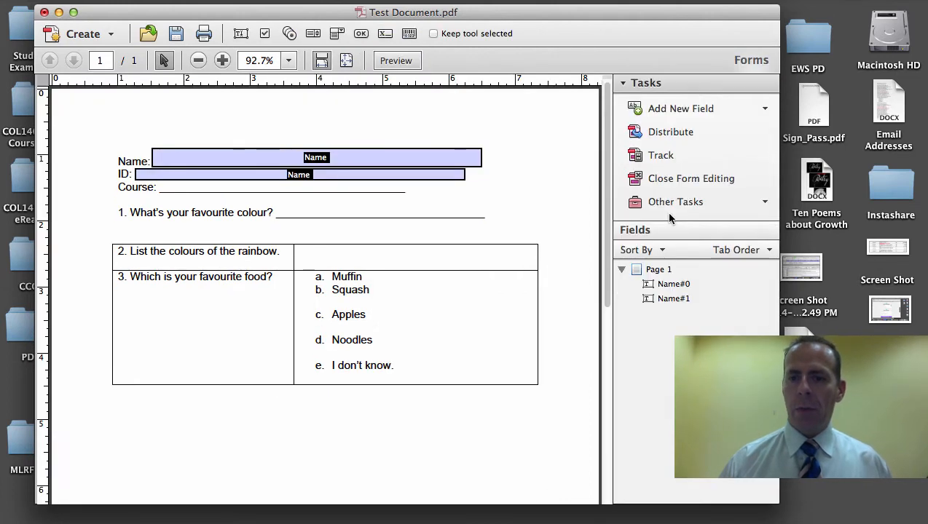
left_click(317, 161)
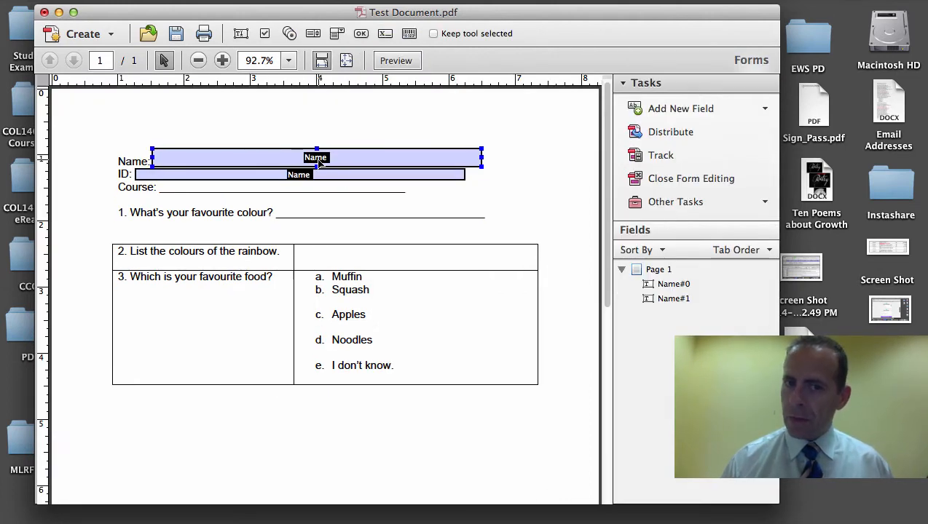
left_click(300, 175)
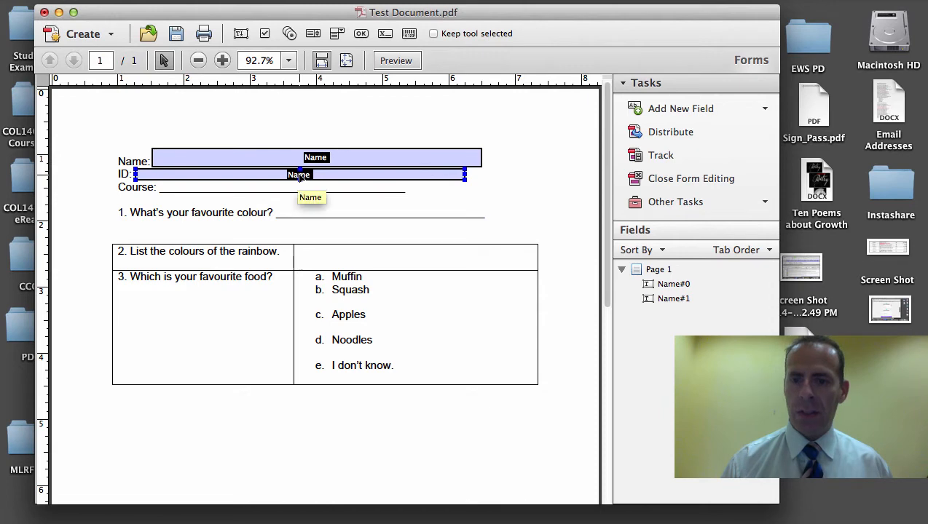
left_click(522, 184)
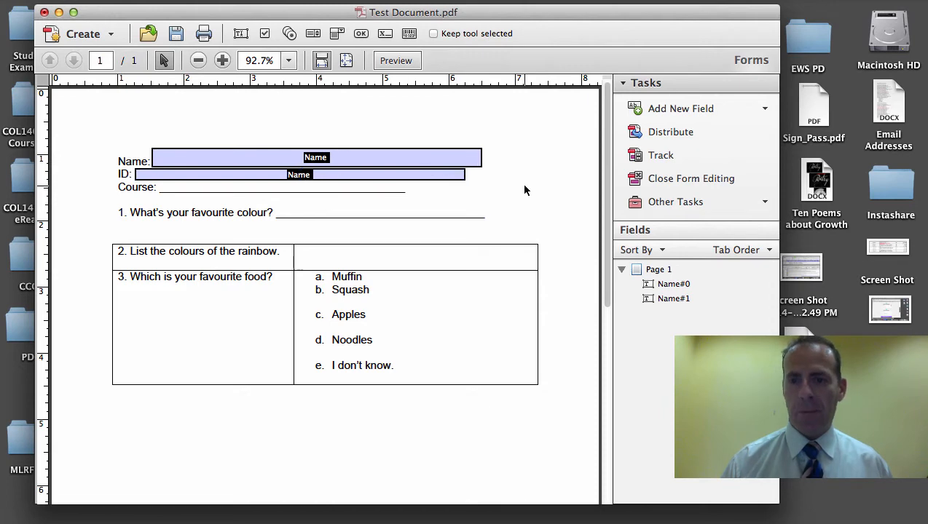
Leave form editing, test whether random text entered in the Name field repeats in its duplicate, and clear the form.
left_click(659, 181)
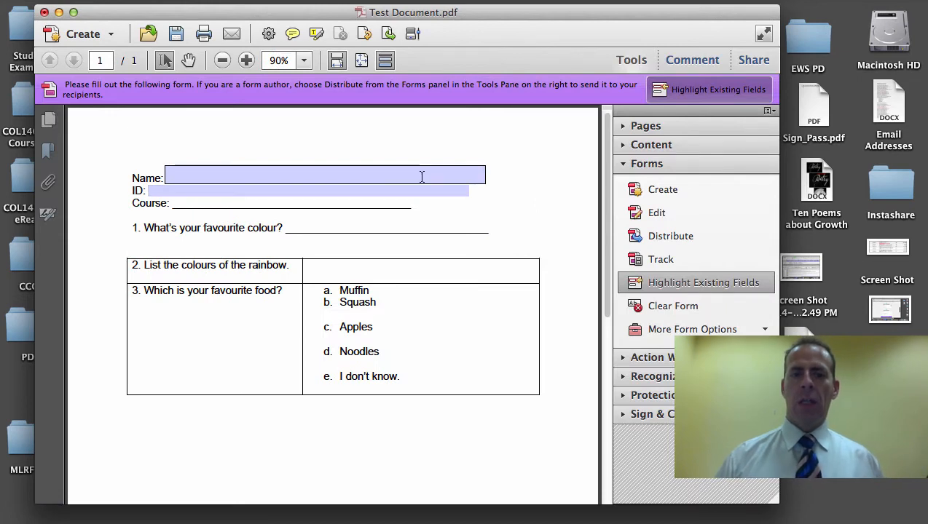
left_click(422, 177)
type("alsjkdf asdfl;ajs ;lfajsdf ;aldsj")
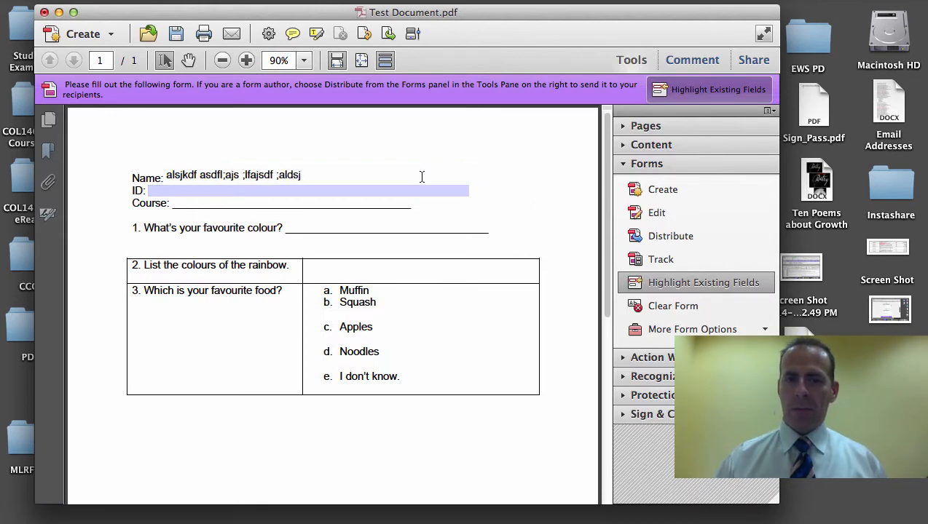
left_click(573, 206)
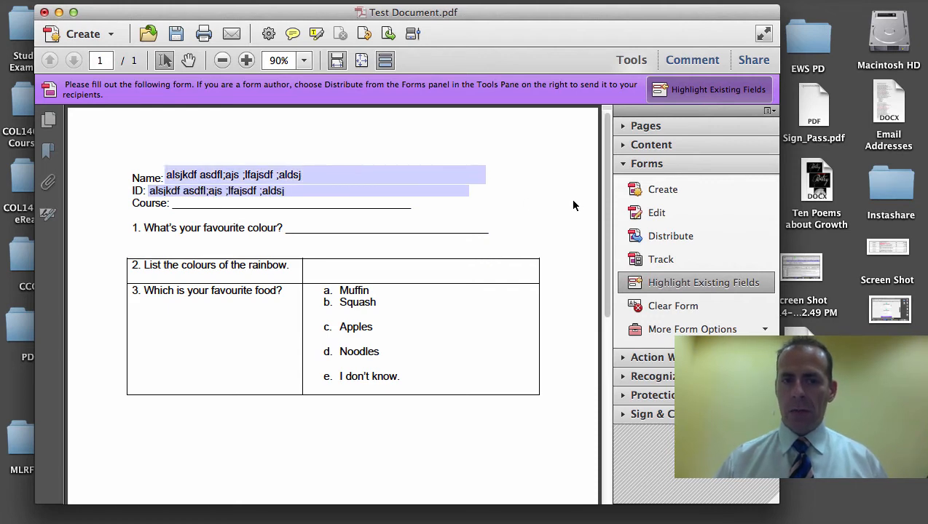
left_click(161, 192)
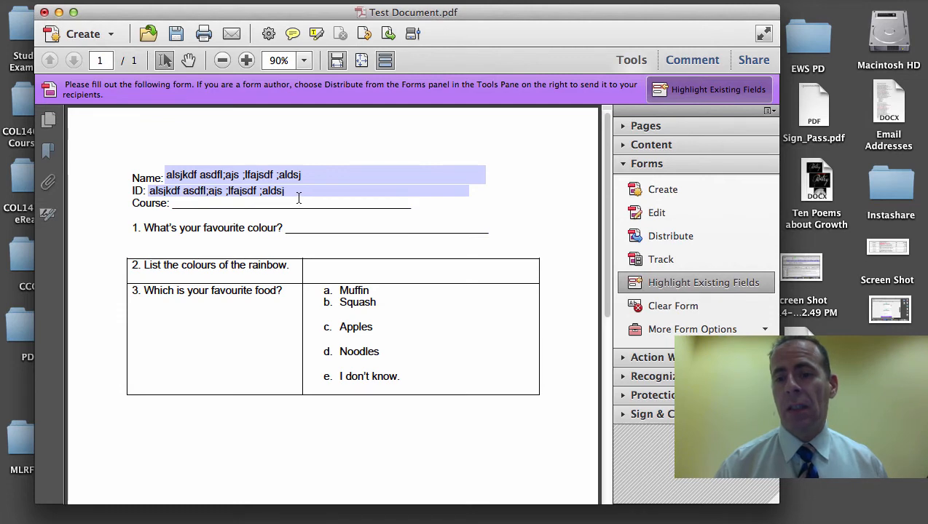
left_click(233, 193)
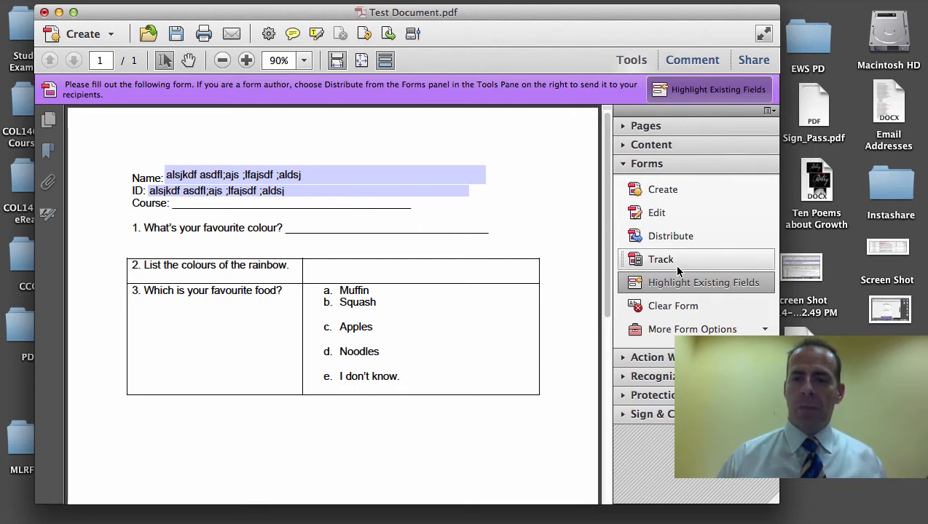
left_click(679, 306)
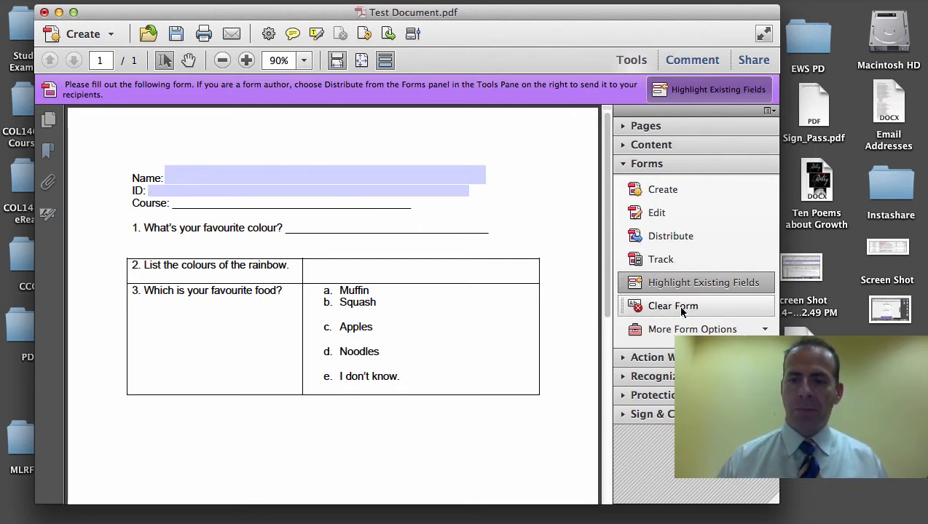
Return to form editing and rename the duplicate field beside the "ID:" label as "ID".
left_click(657, 212)
left_click(315, 175)
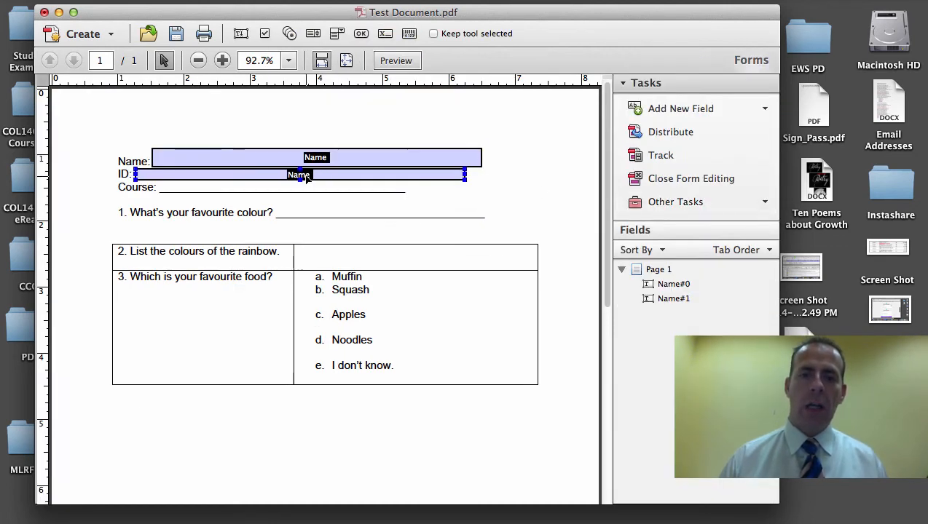
double_click(307, 177)
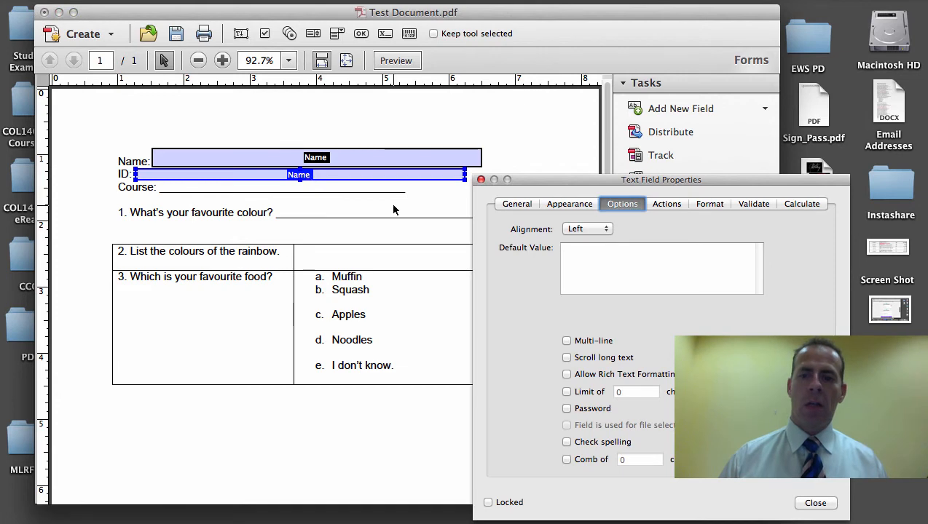
left_click(519, 206)
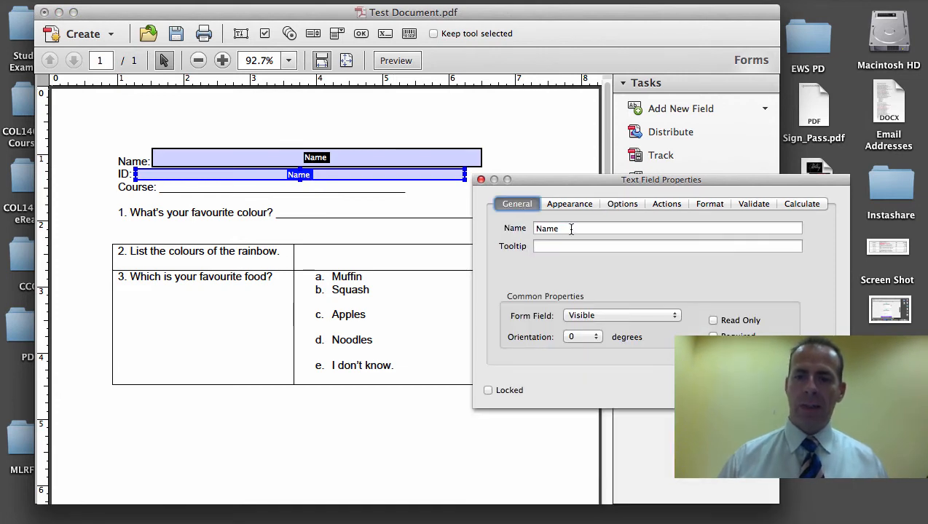
left_click_drag(571, 229, 537, 228)
type("ID")
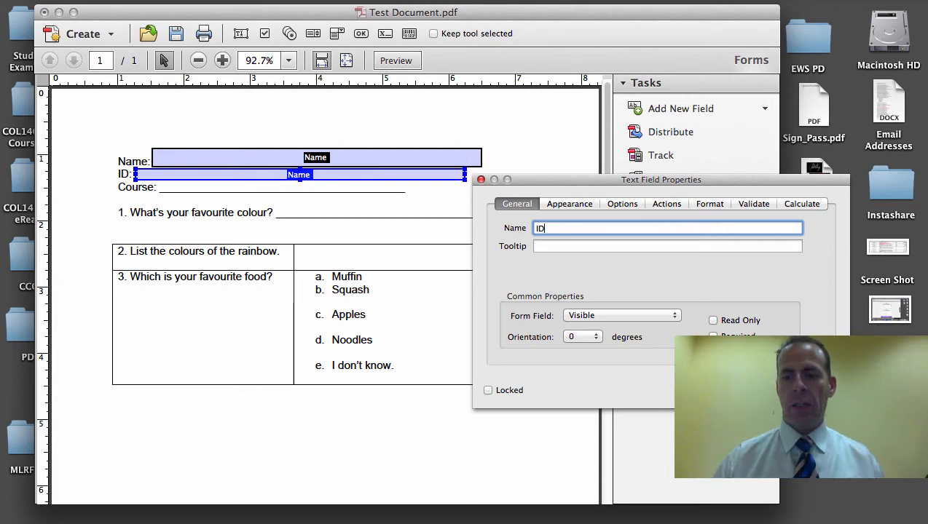
key("Return")
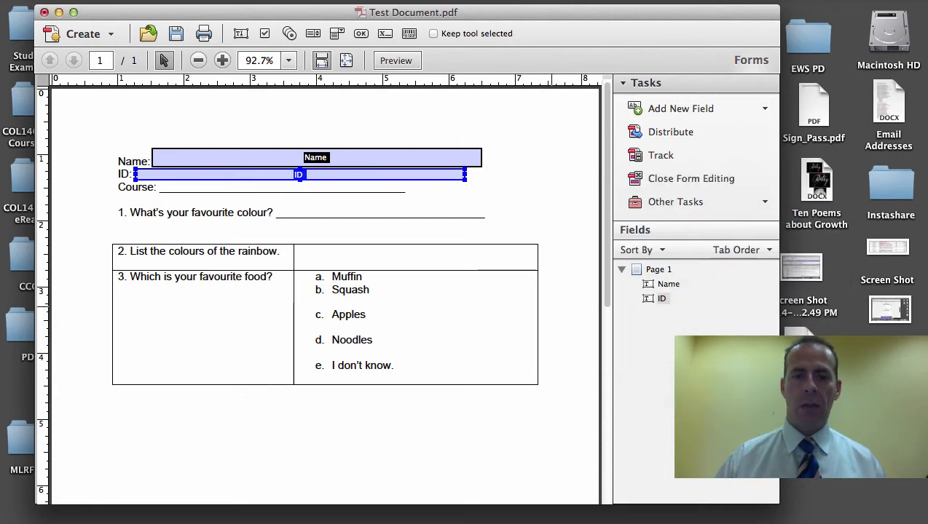
left_click(297, 157, "shift")
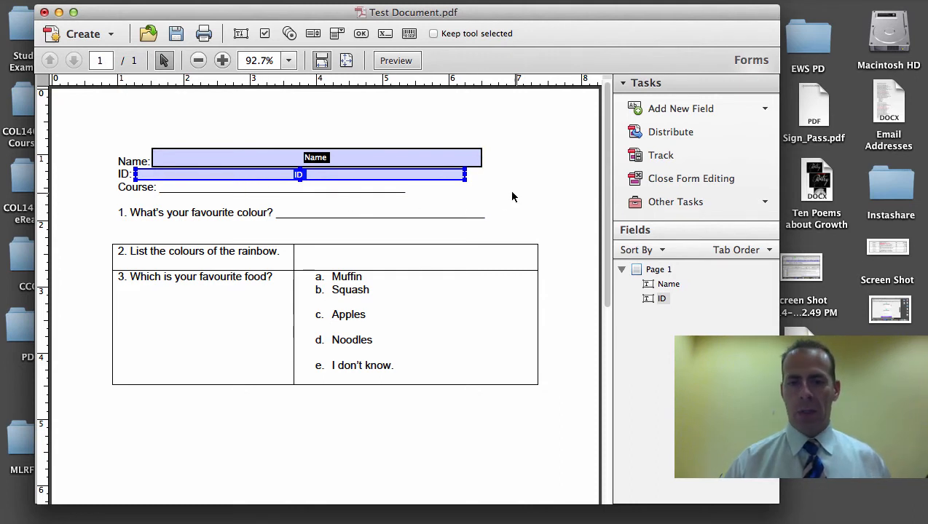
left_click(532, 197)
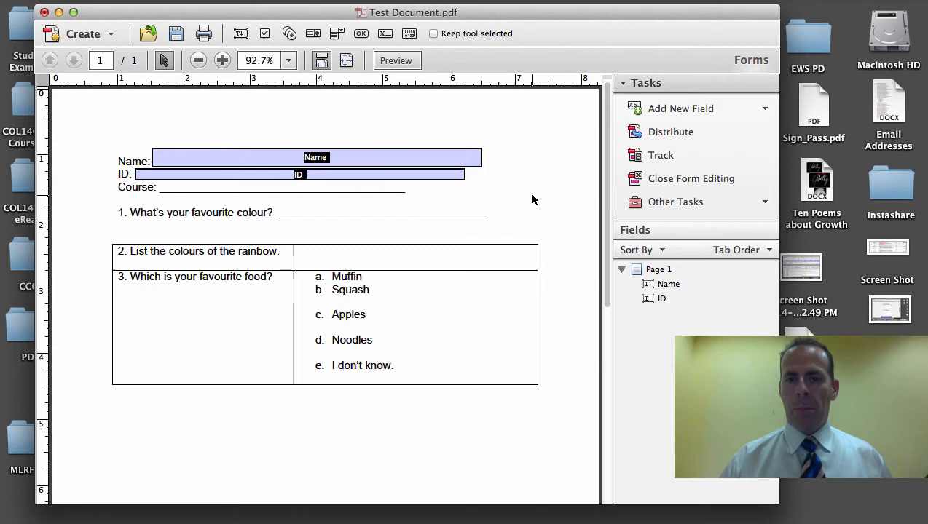
Leave form editing and test that the ID and Name fields accept different random text independently.
left_click(676, 179)
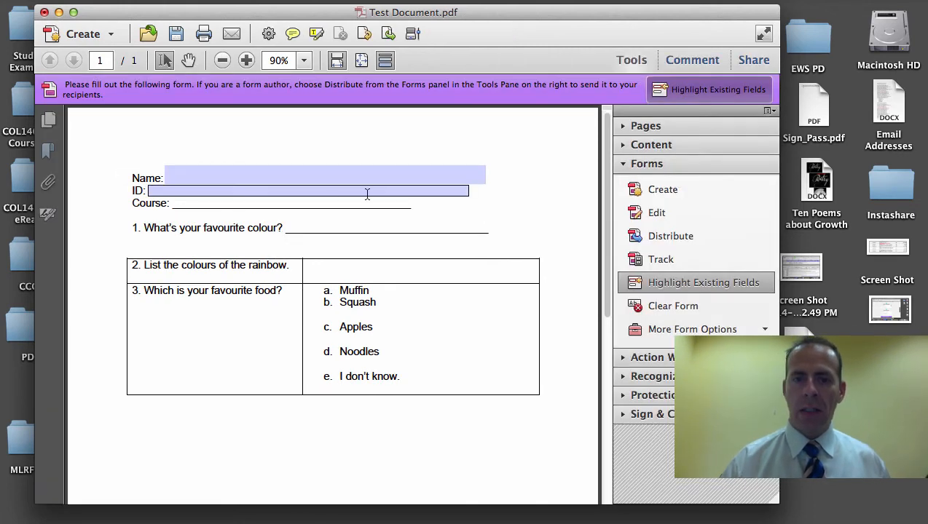
left_click(296, 194)
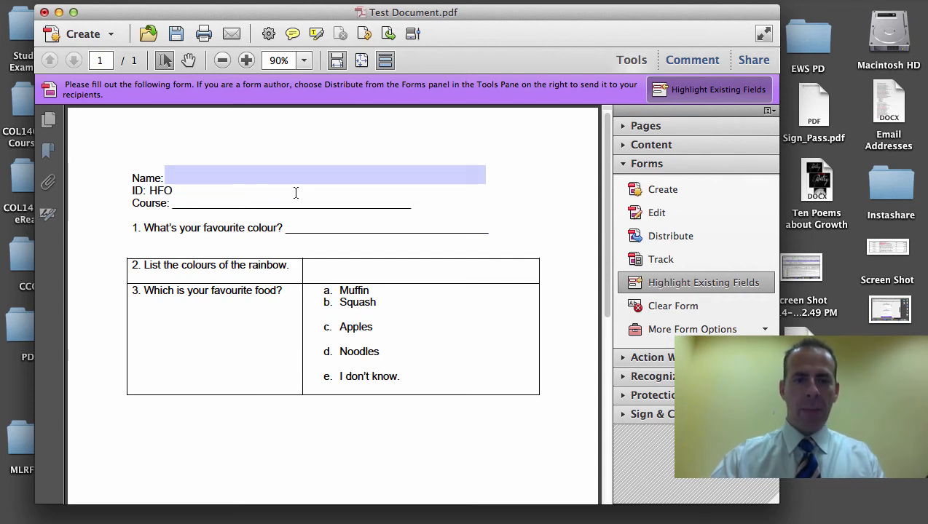
type("HFOWOWUEROEJ;LDFJFLJDS;JFL;J")
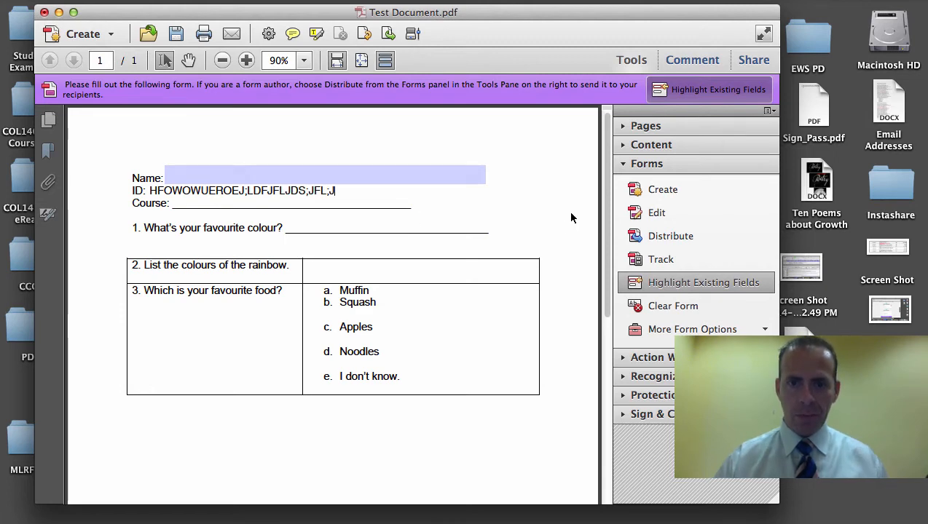
left_click(431, 174)
type("ALSDJFALSDJFA")
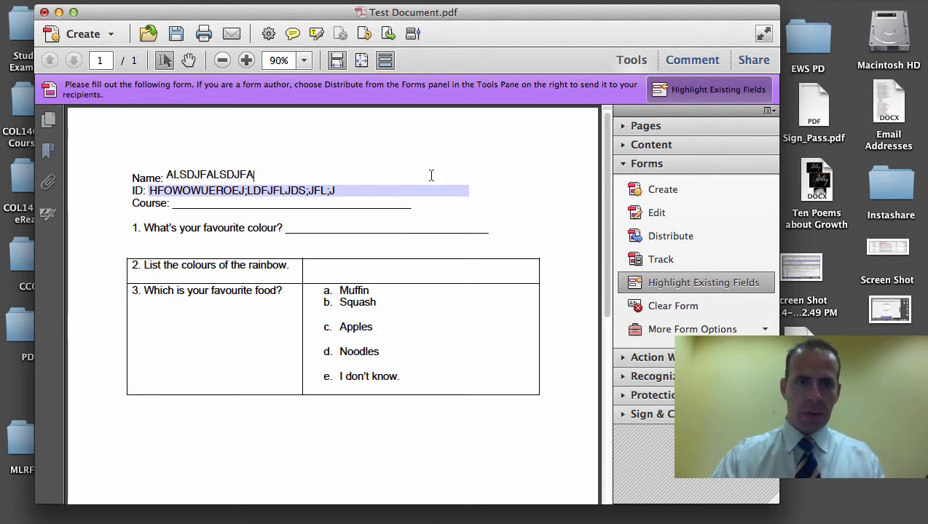
type(" DSFASDLF DSAFJ")
left_click(523, 215)
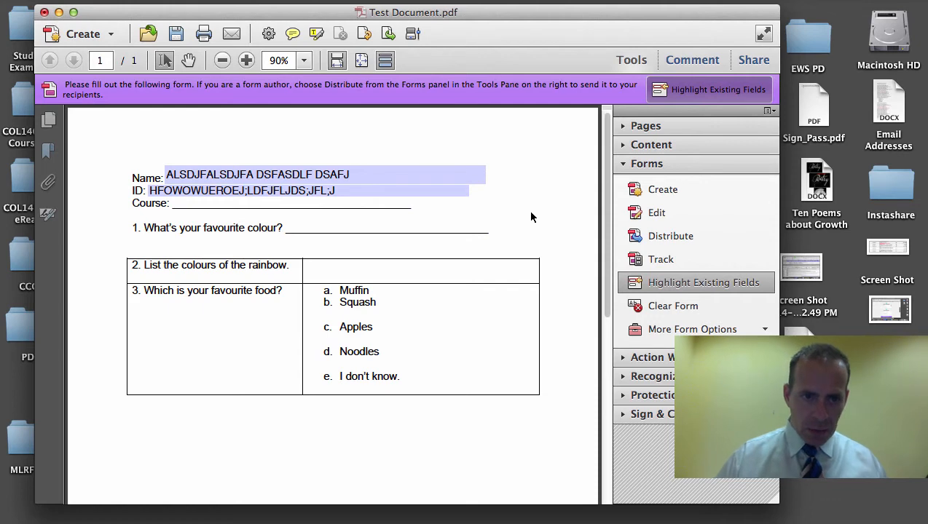
left_click(321, 192)
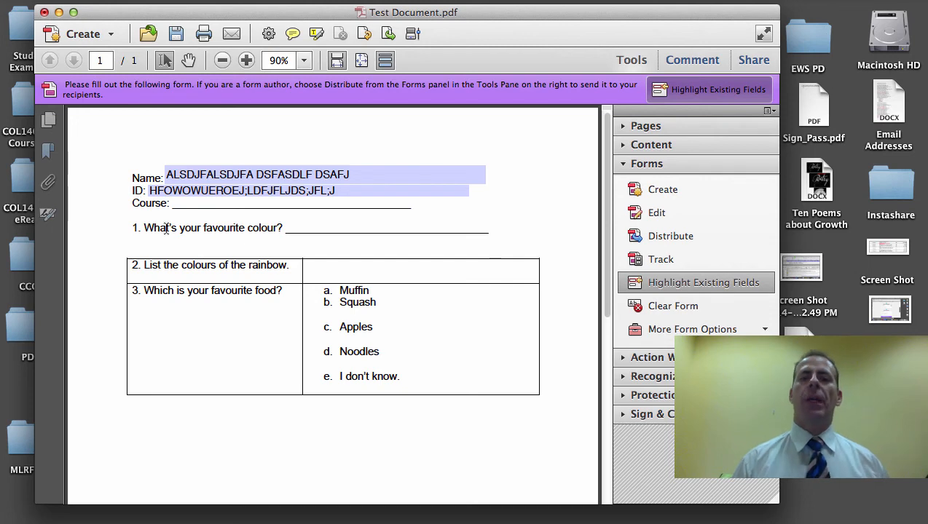
left_click(300, 175)
left_click(320, 191)
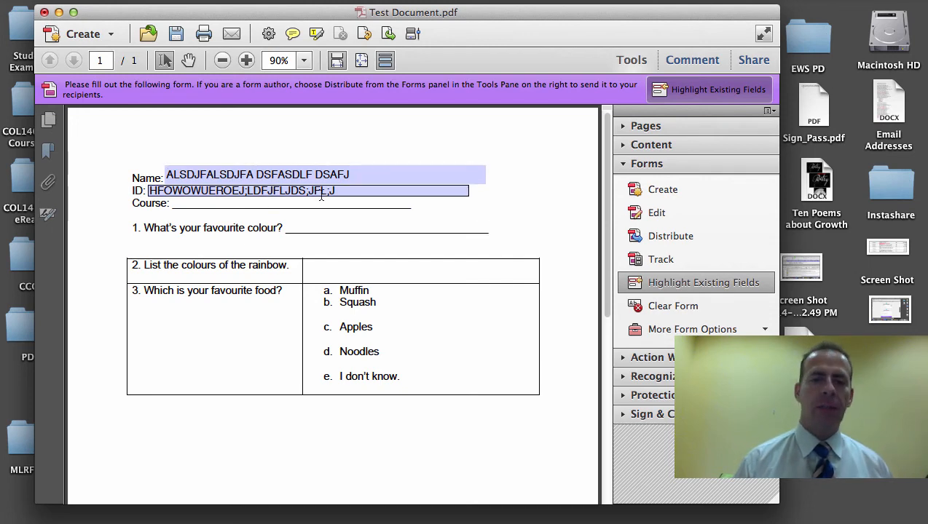
Clear the random test text from the Name and ID fields.
left_click(308, 175)
left_click(317, 190)
left_click(317, 197)
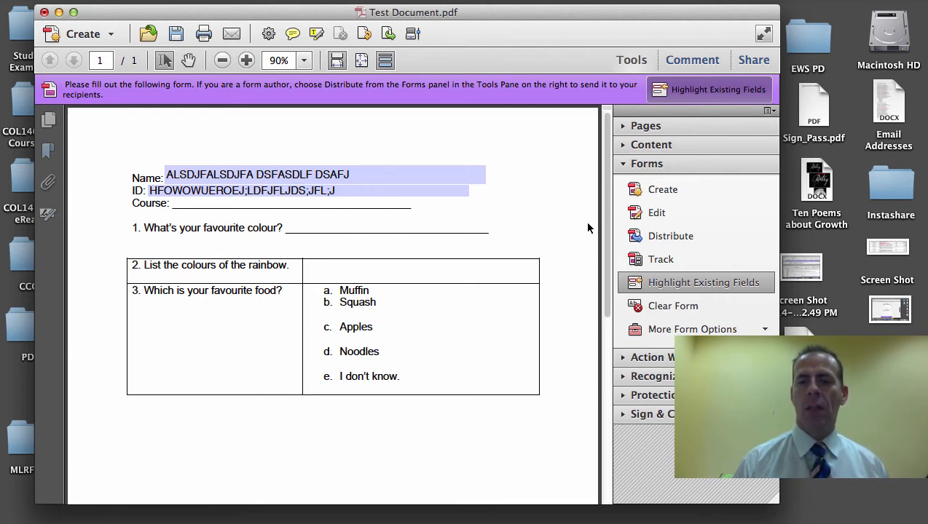
left_click(676, 309)
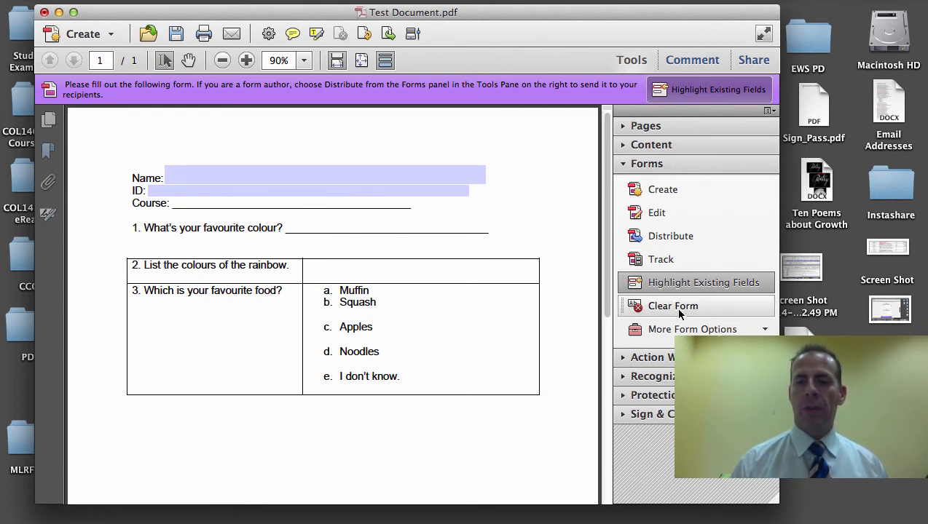
Return to form editing and delete the field beside the "ID:" label.
left_click(654, 214)
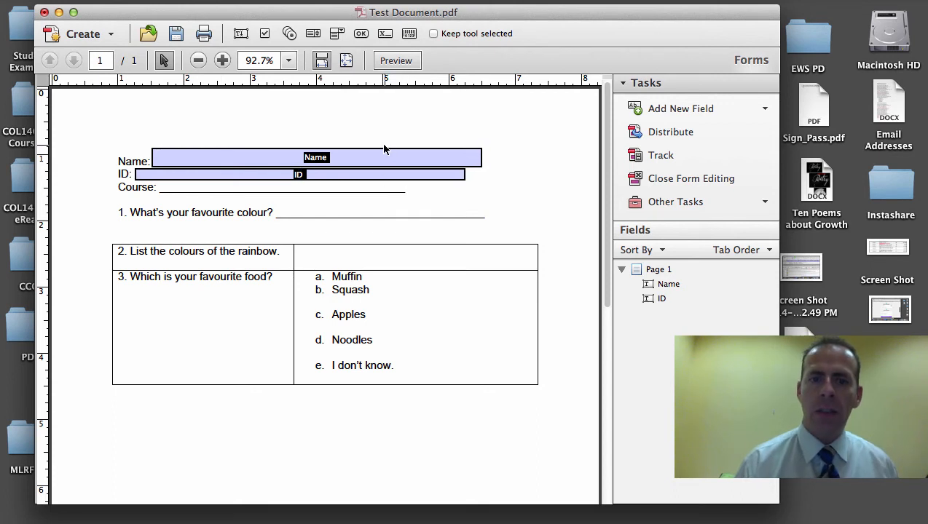
left_click(385, 175)
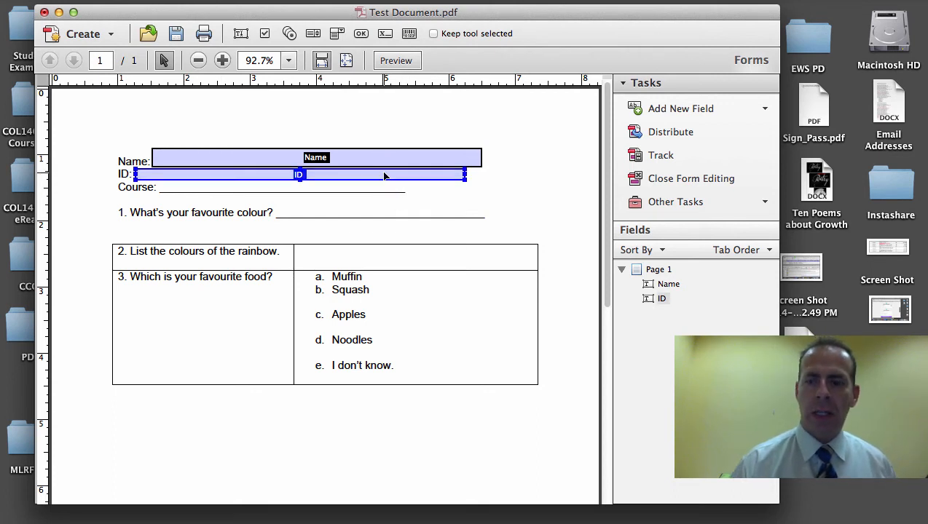
key("Delete")
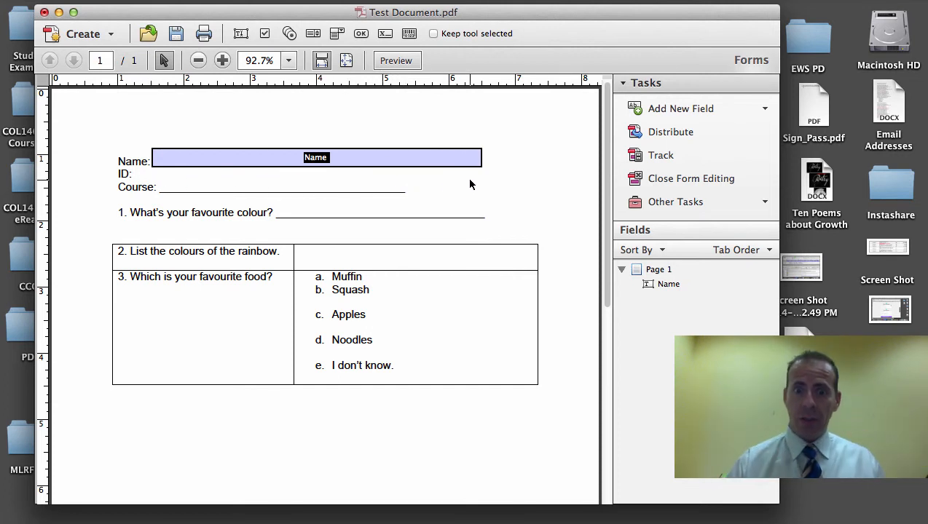
Copy and paste the Name field, place the duplicate beside the "Course:" label, and narrow it to the underline's end, about 3.7 inches wide.
left_click(394, 166)
right_click(394, 166)
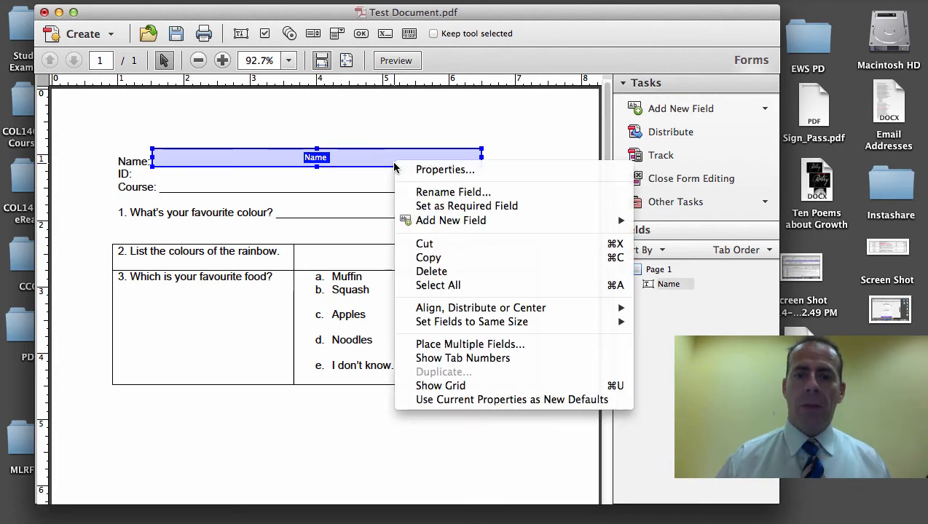
left_click(444, 264)
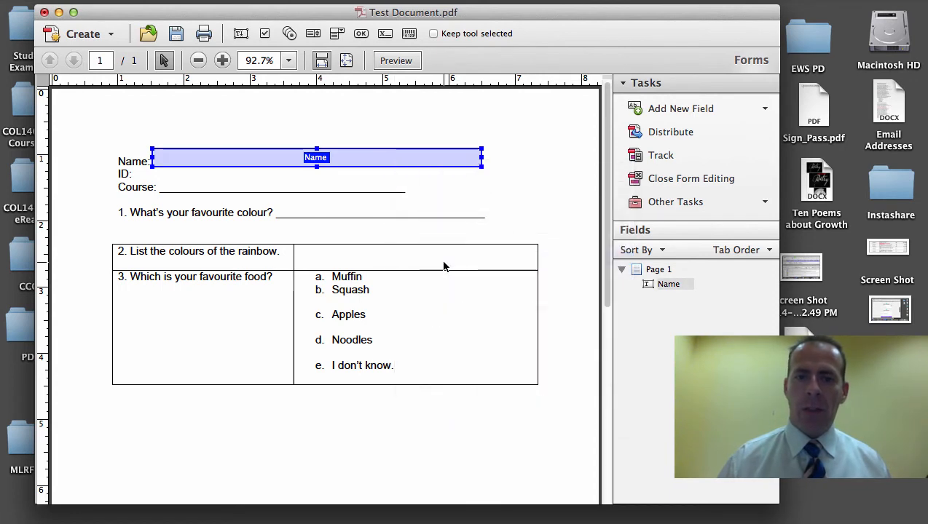
right_click(437, 199)
left_click(481, 338)
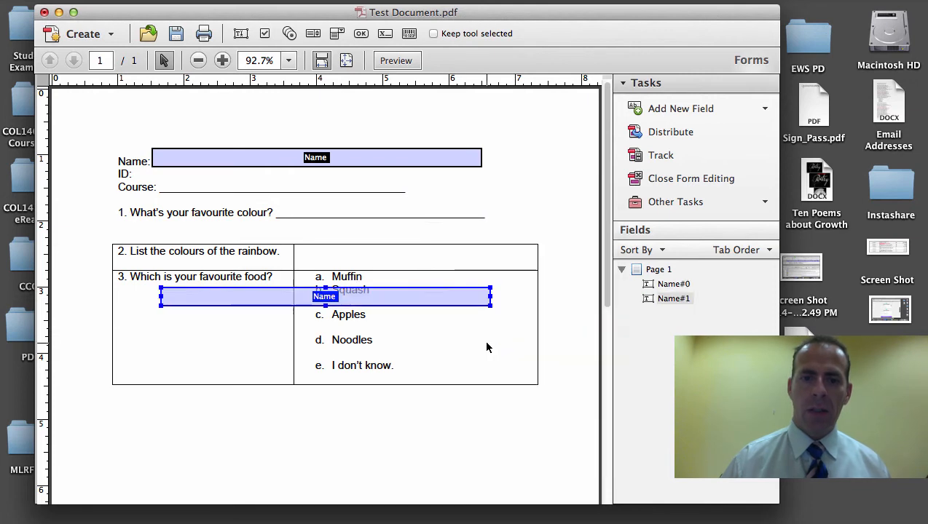
left_click_drag(410, 299, 408, 185)
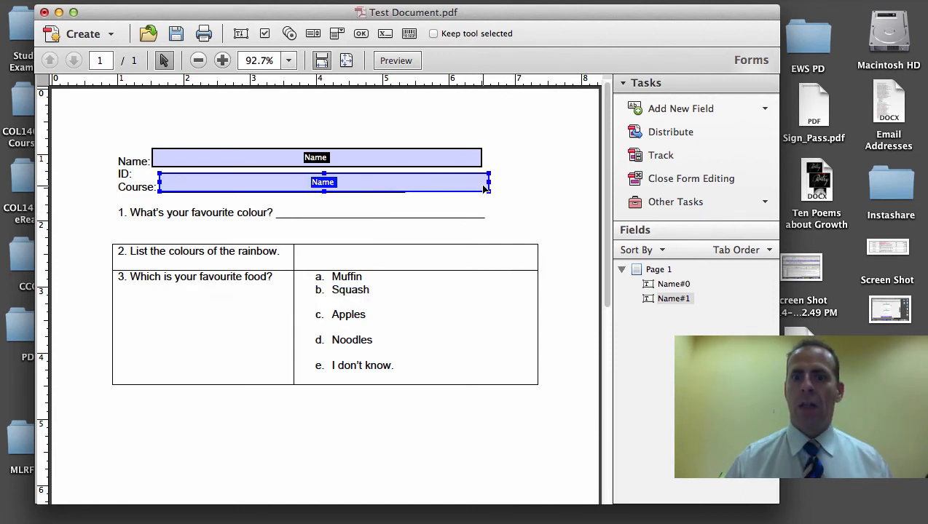
left_click_drag(493, 188, 405, 199)
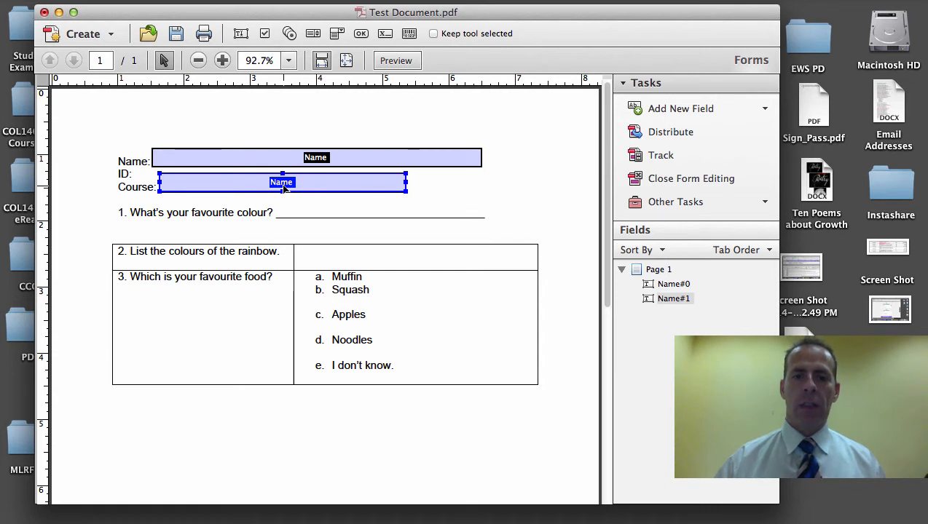
Rename the duplicate field beside "Course:" as "COURSE" and review its appearance and options settings.
double_click(284, 186)
left_click(555, 229)
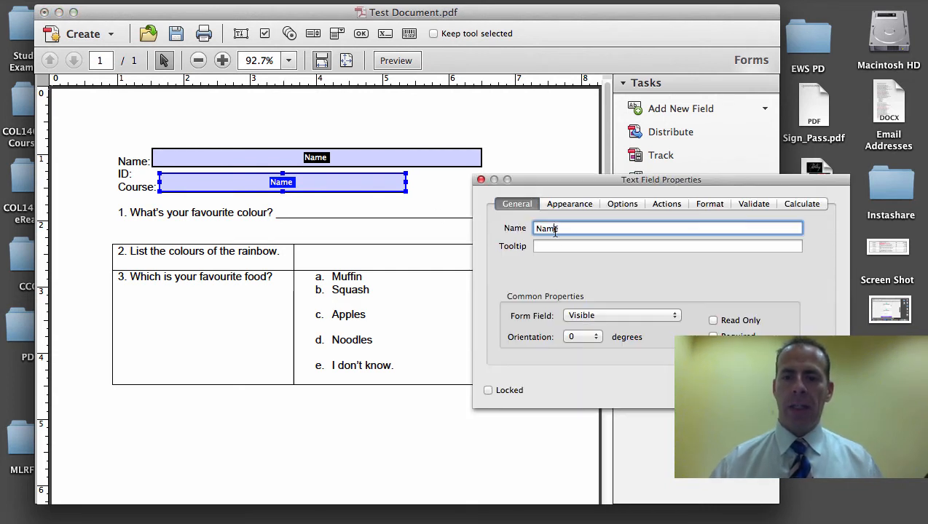
double_click(555, 230)
type("COURSE")
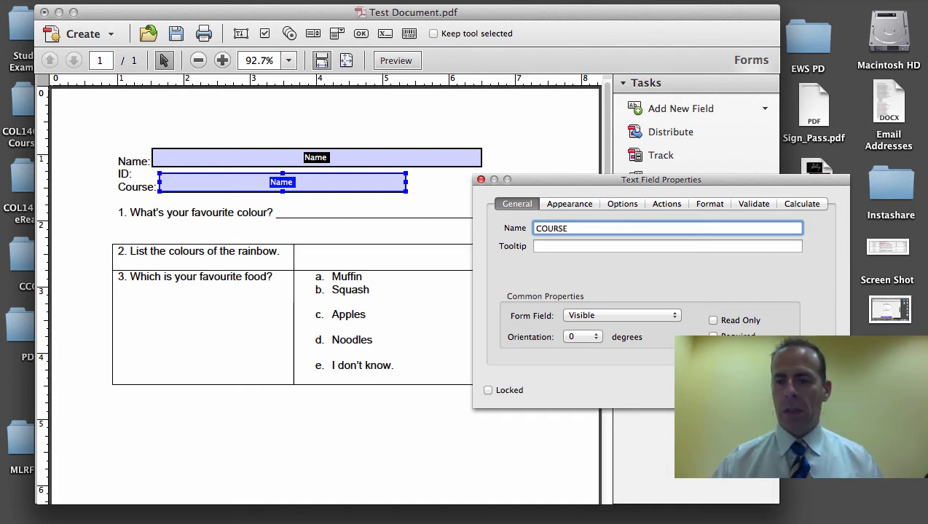
left_click(570, 205)
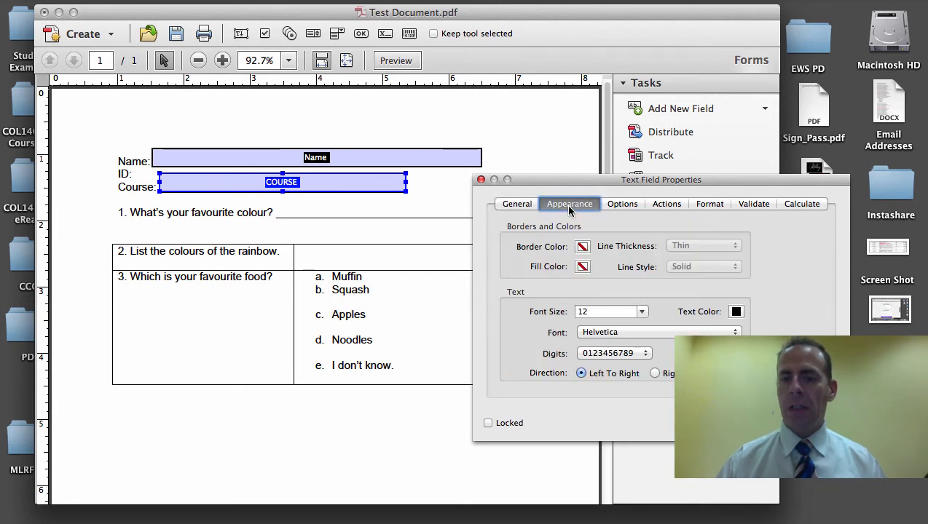
left_click(627, 205)
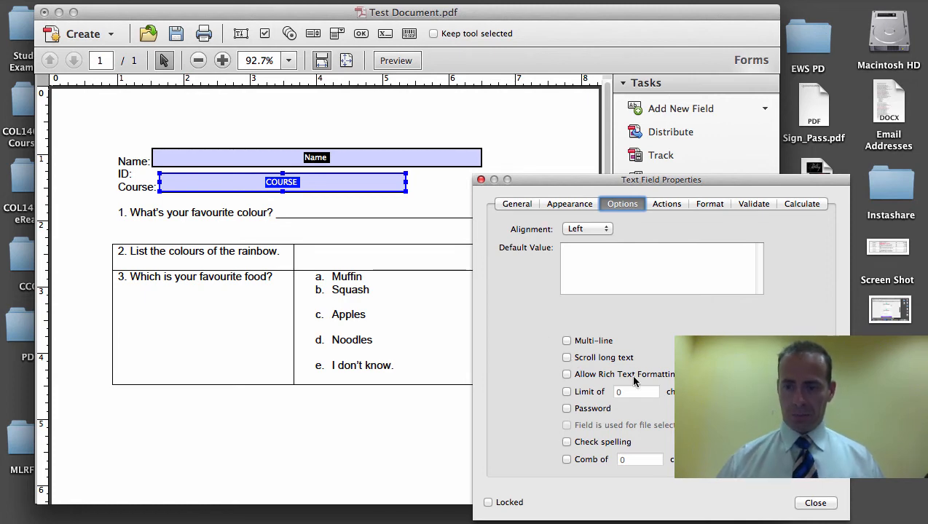
left_click(817, 501)
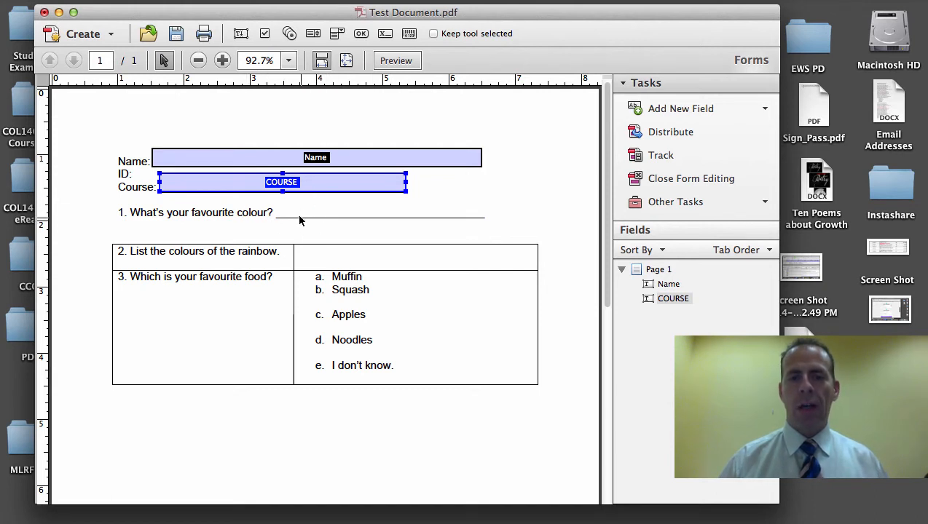
Duplicate the COURSE field onto question 1's answer line and narrow the copy to the line's end, about 3.1 inches wide.
left_click(345, 196)
left_click(338, 185)
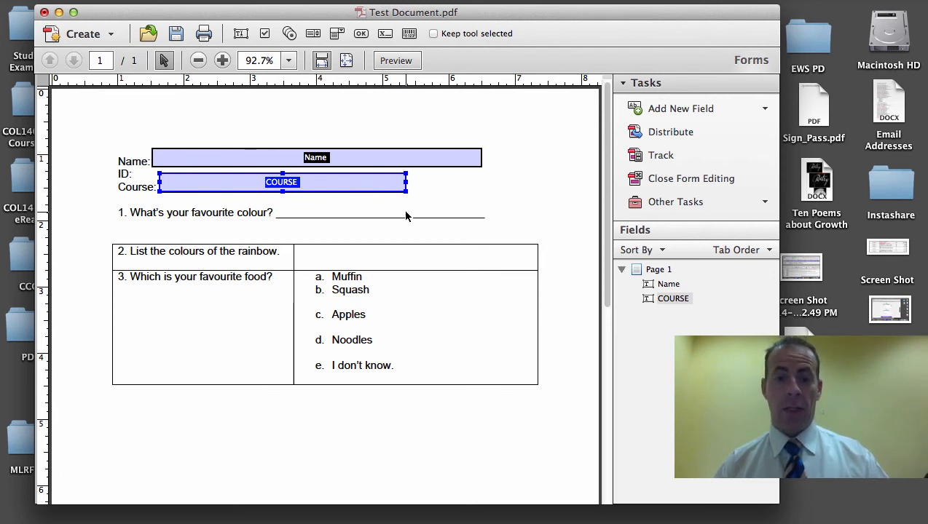
key("super+c")
key("super+v")
left_click_drag(387, 296, 462, 209)
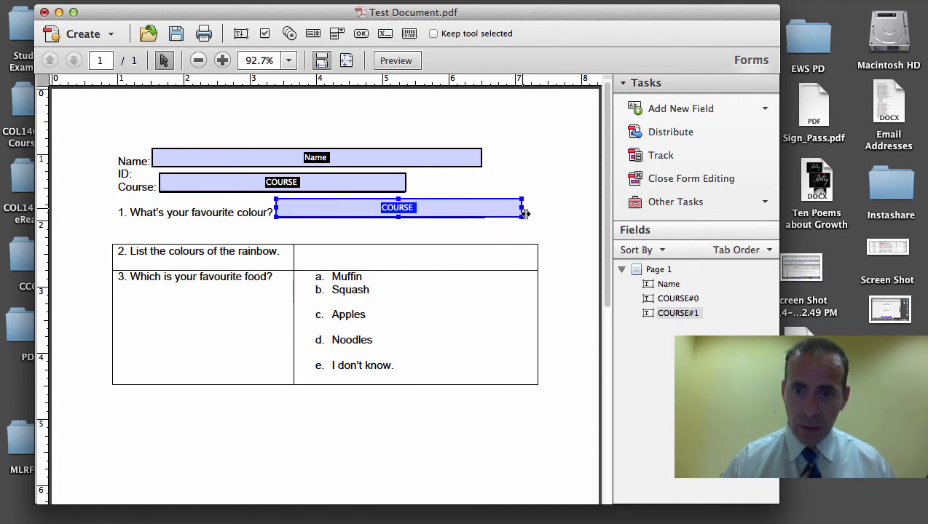
left_click_drag(521, 208, 483, 212)
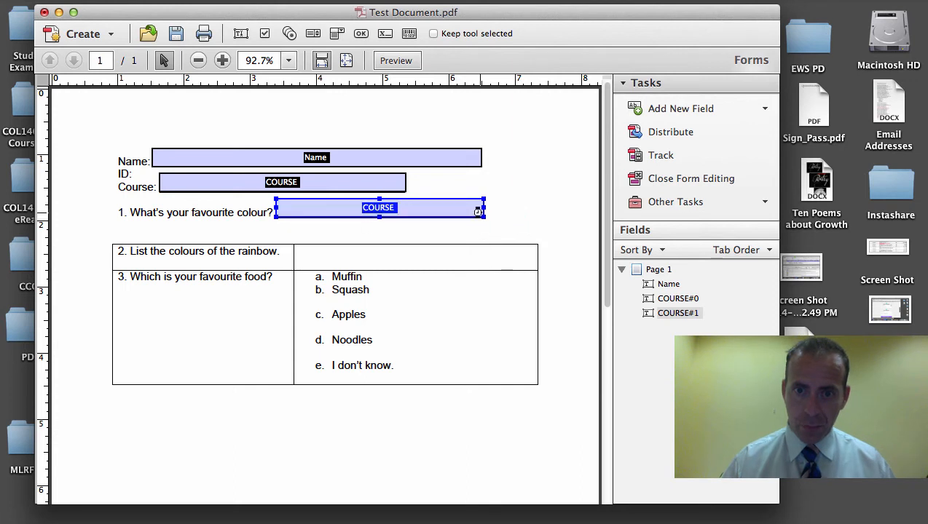
left_click(524, 208)
Rename the duplicate field on question 1's answer line as "Q1".
left_click(338, 187)
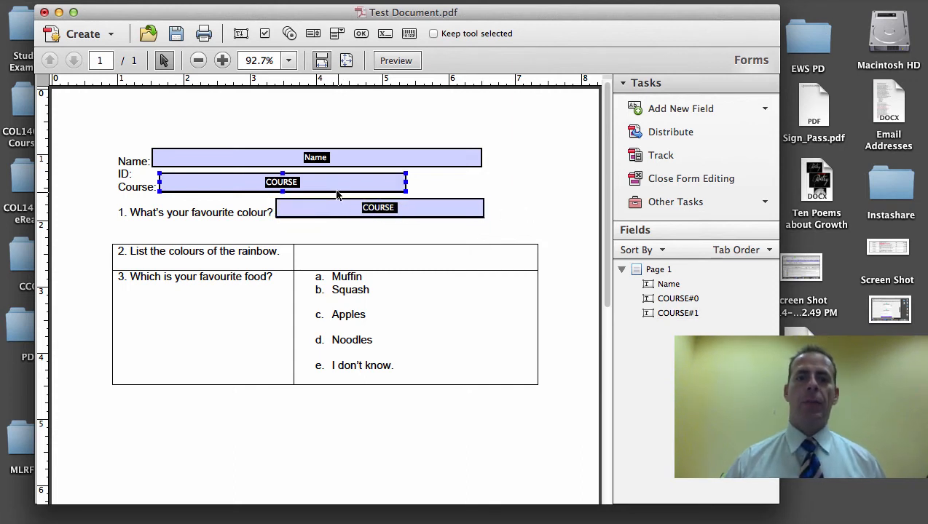
left_click(356, 208)
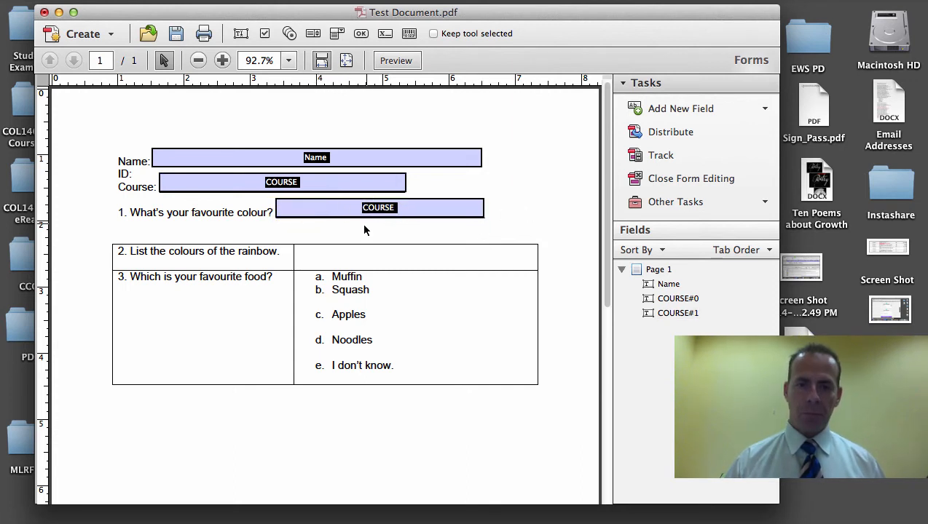
double_click(379, 211)
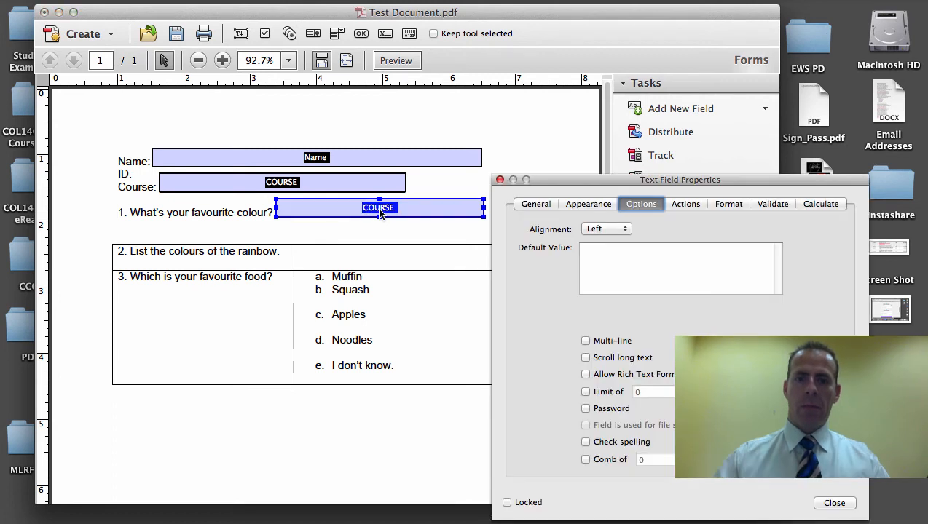
left_click(531, 205)
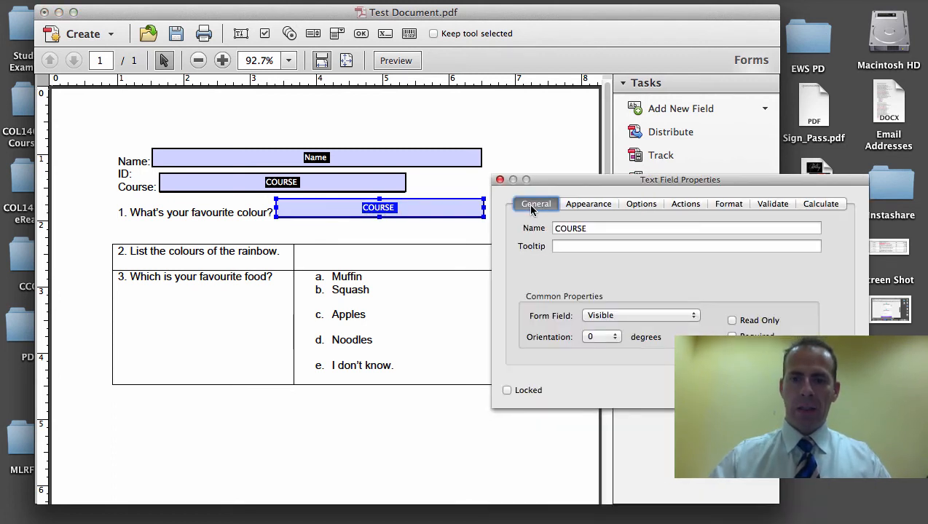
double_click(574, 228)
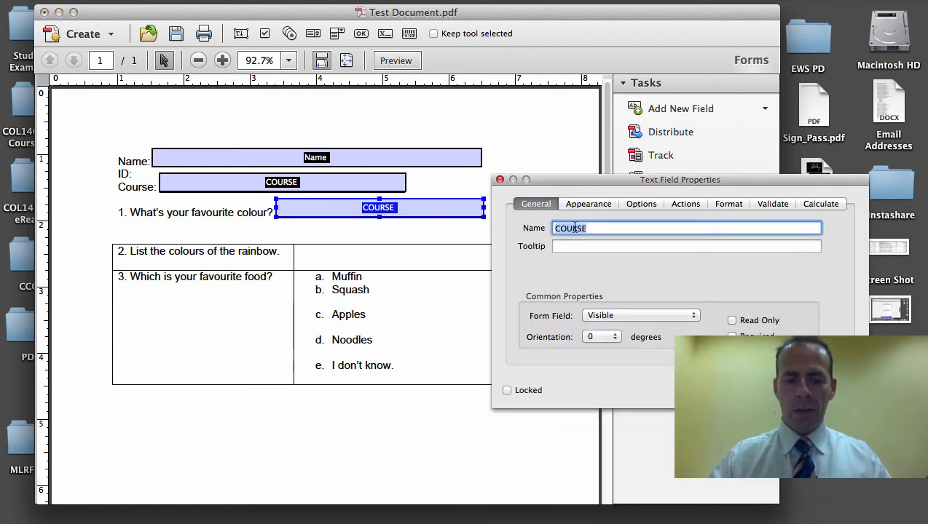
type("Q1")
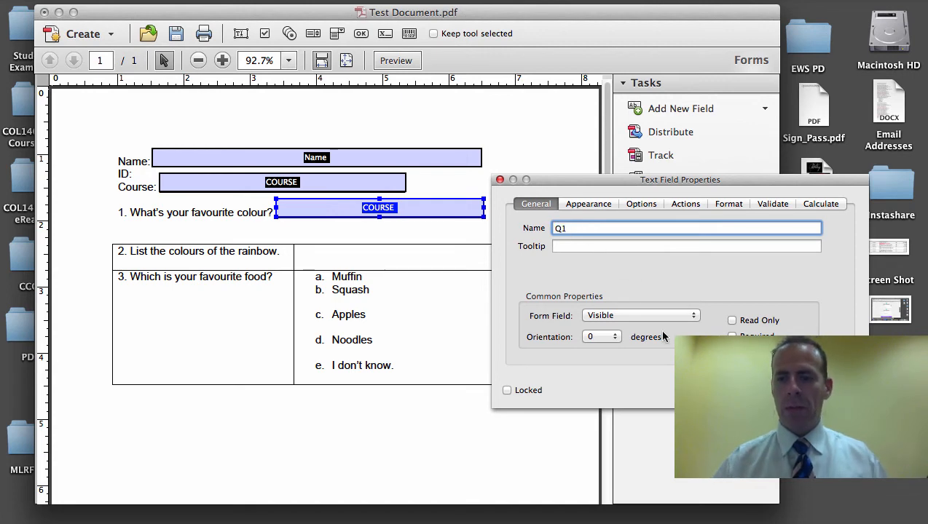
key("Return")
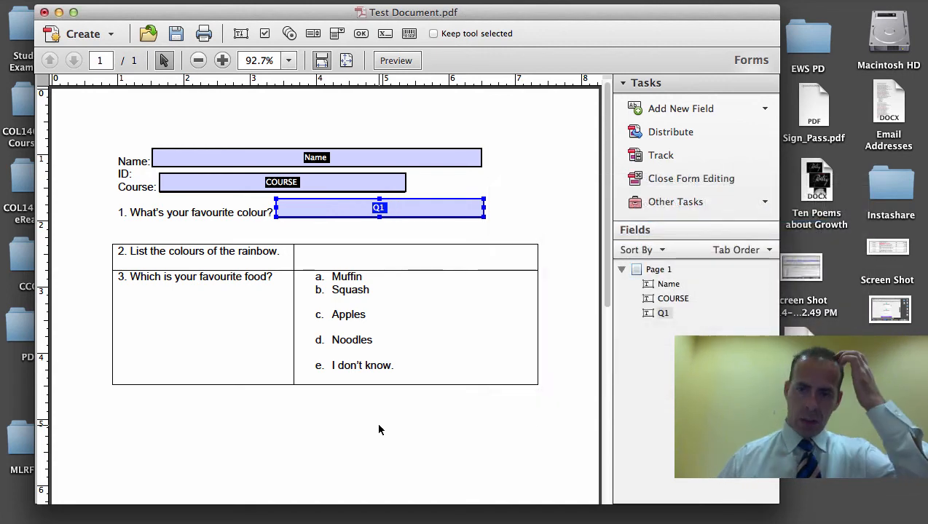
Add a text field filling the empty table cell beside question 2 and name it "Q2".
left_click(308, 257)
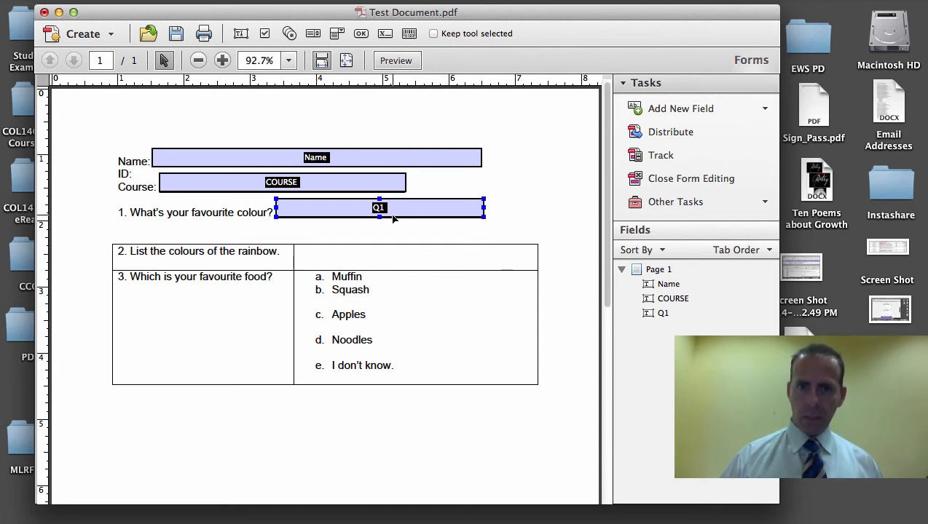
left_click(681, 110)
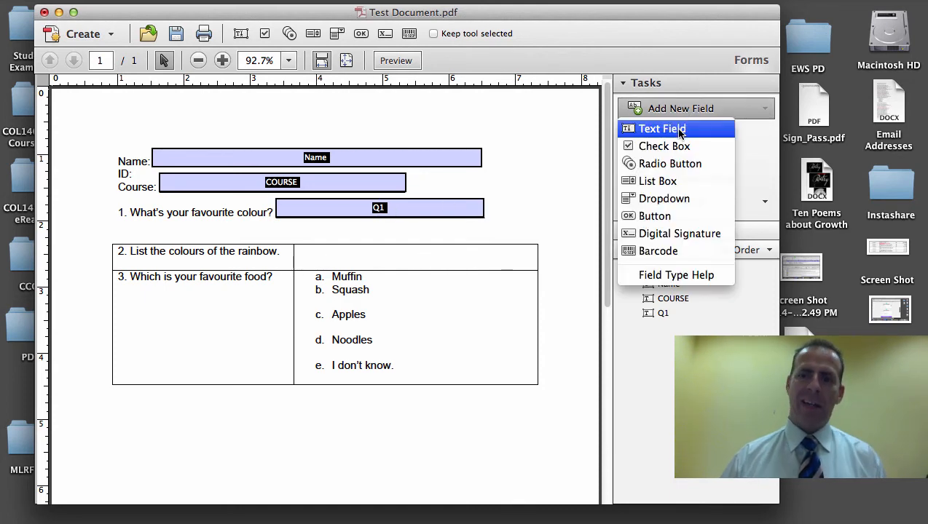
left_click(671, 128)
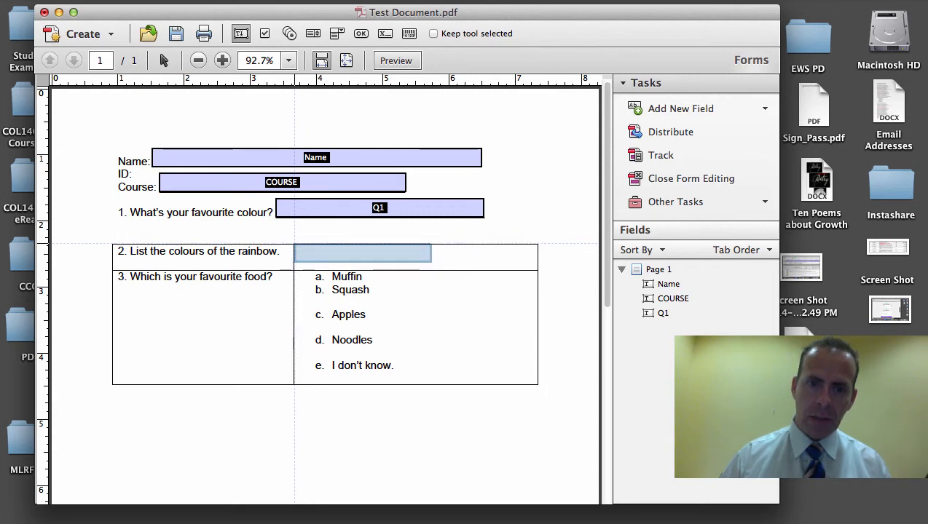
mouse_move(293, 244)
left_mouse_down()
mouse_move(586, 271)
mouse_move(611, 266)
mouse_move(537, 264)
mouse_move(539, 271)
left_mouse_up()
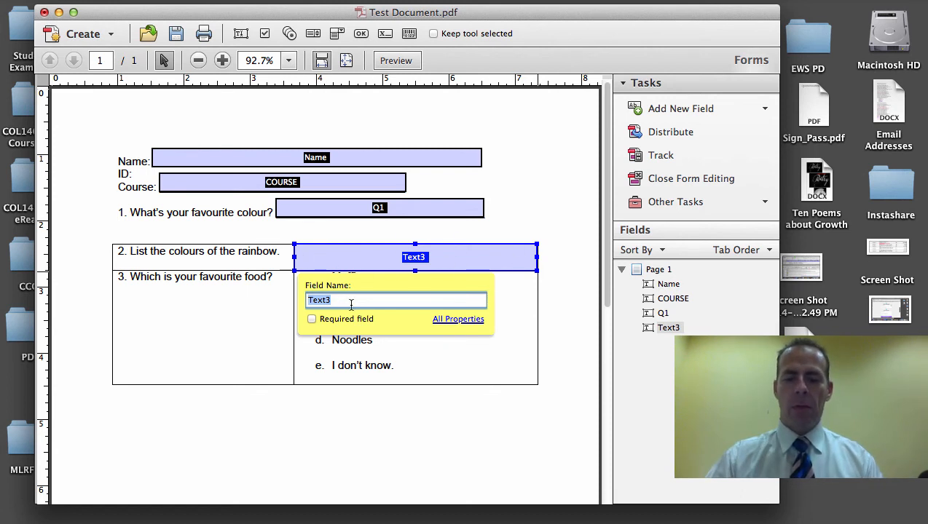
type("Q2")
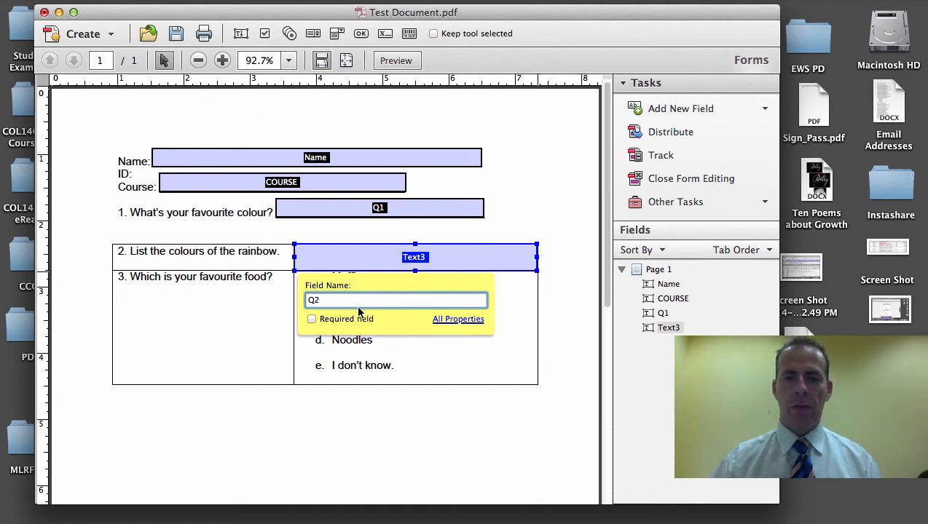
Set the Q2 field's options to multi-line text with spell checking enabled.
left_click(459, 319)
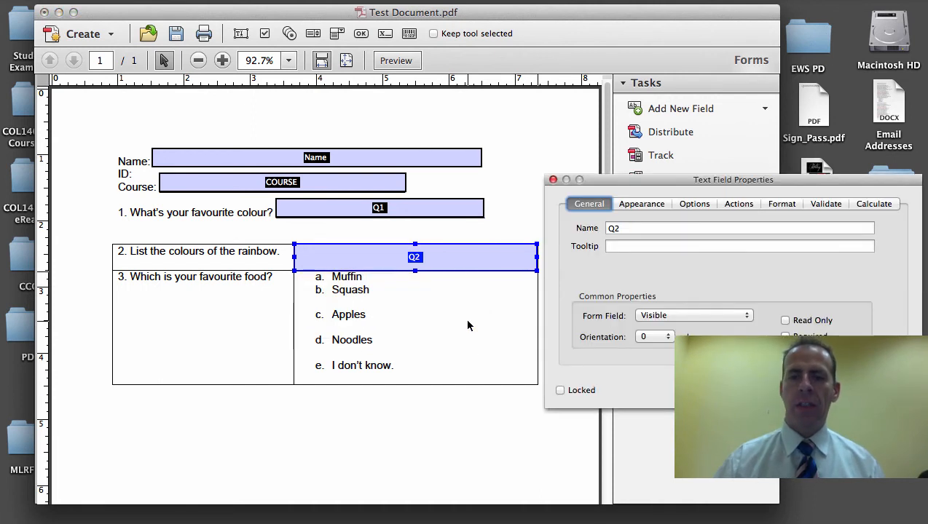
left_click(642, 205)
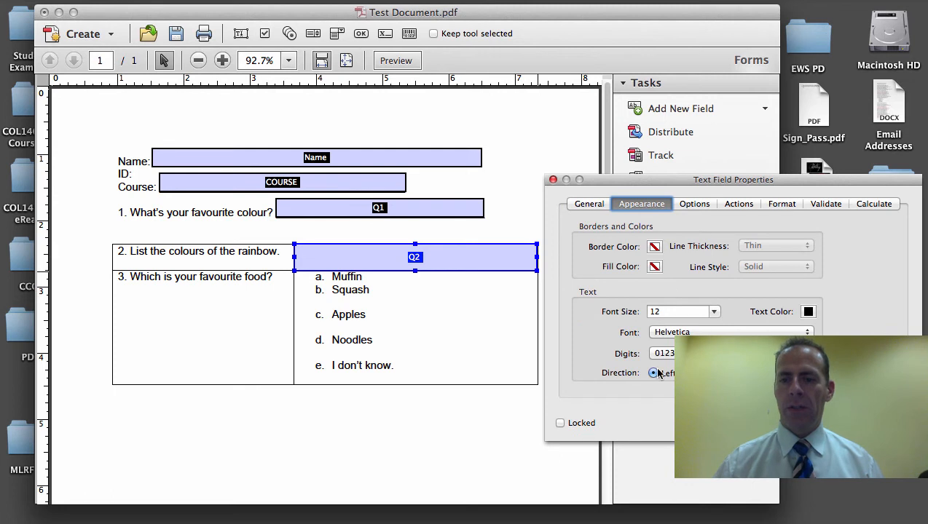
left_click(696, 205)
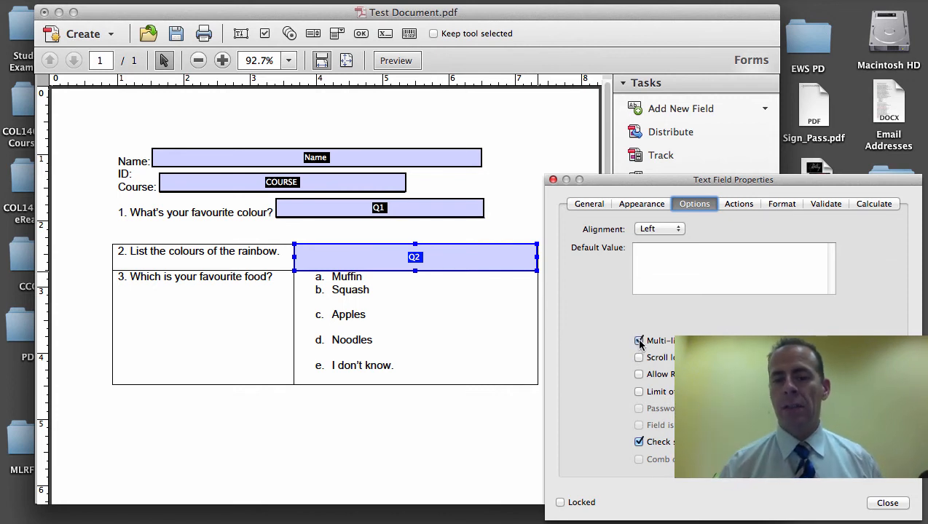
left_click(639, 442)
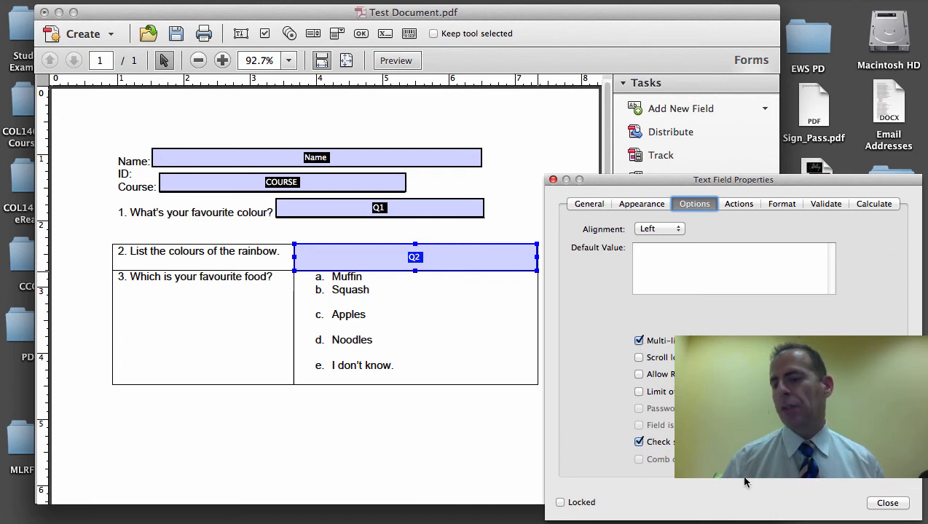
left_click(895, 502)
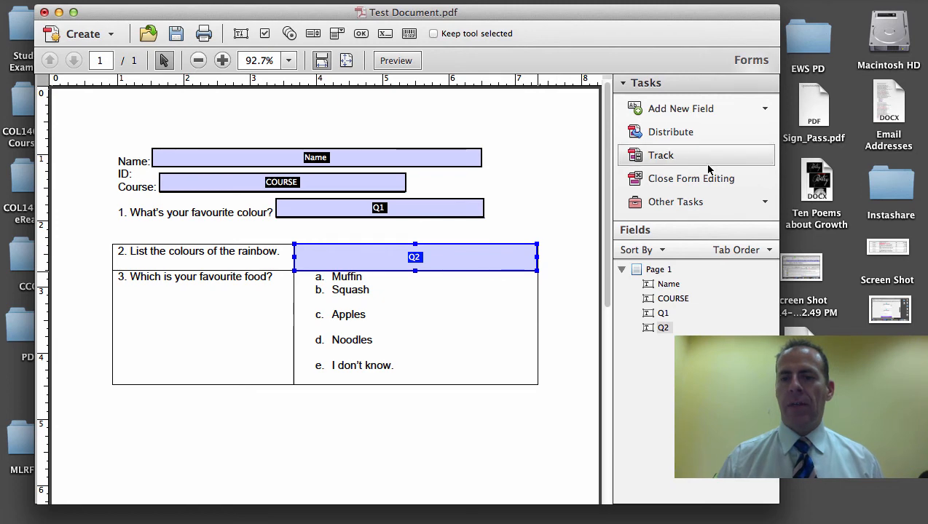
Close form editing, test the Q2 field by filling it with random sample text, and clear the form.
left_click(665, 179)
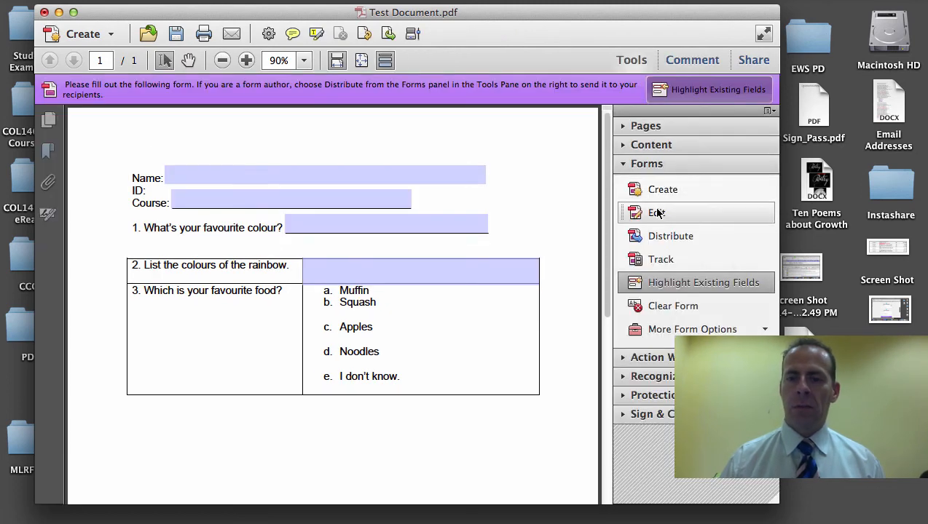
left_click(405, 266)
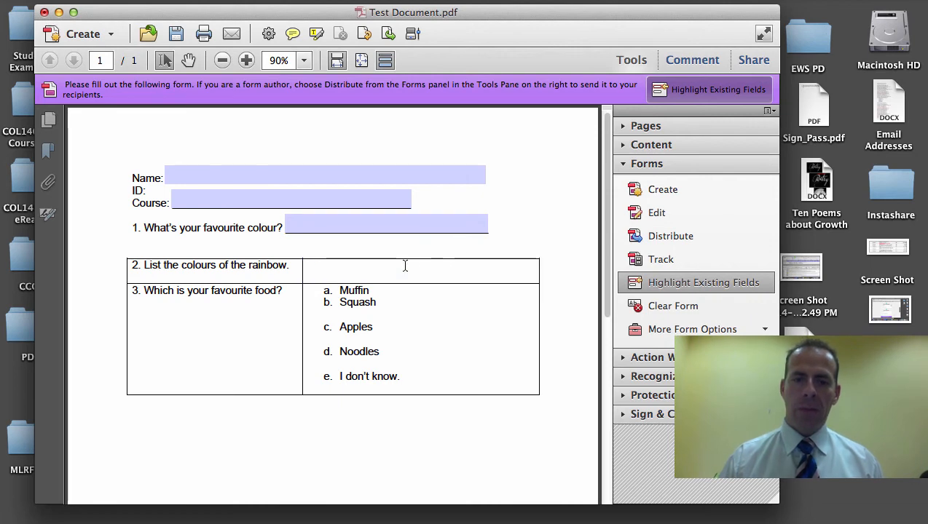
type("asd;fklajds;lfkjasdl; f")
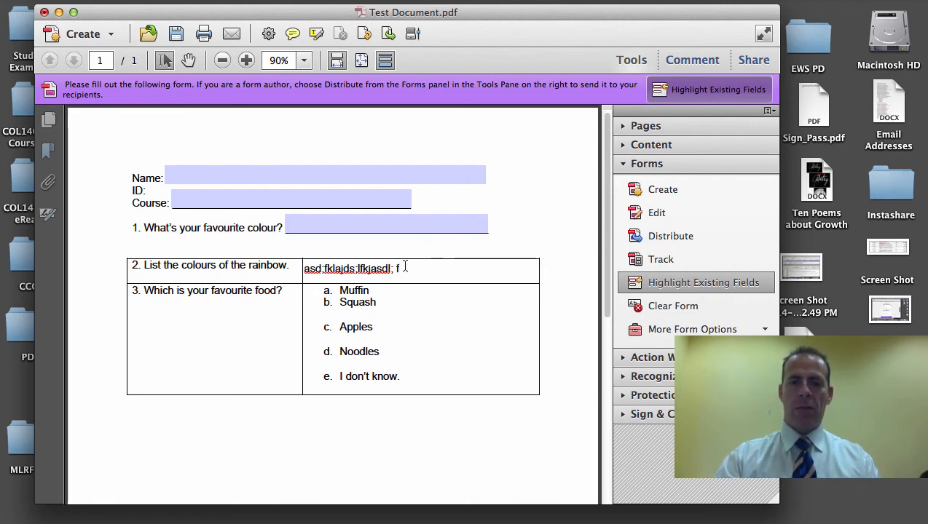
type("a;lsd al;sdjf asdlfj asd;fl asdl;j")
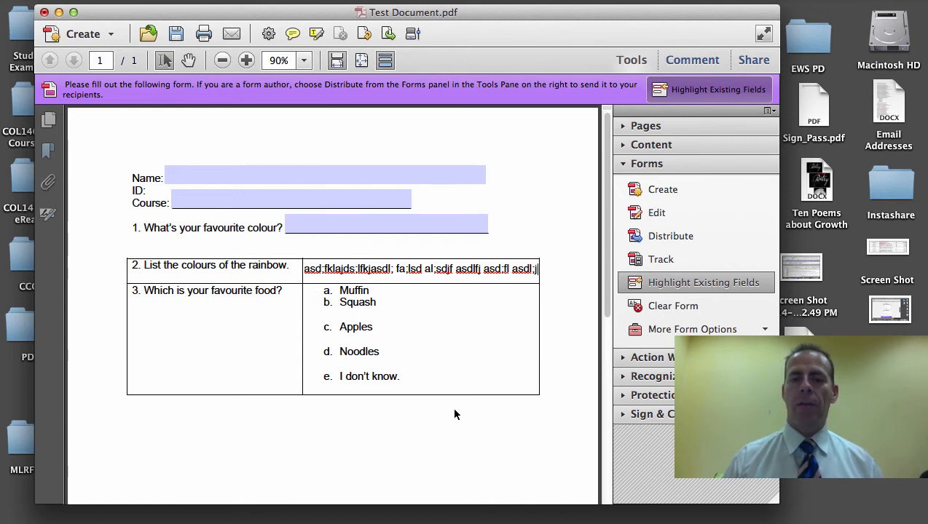
left_click(687, 305)
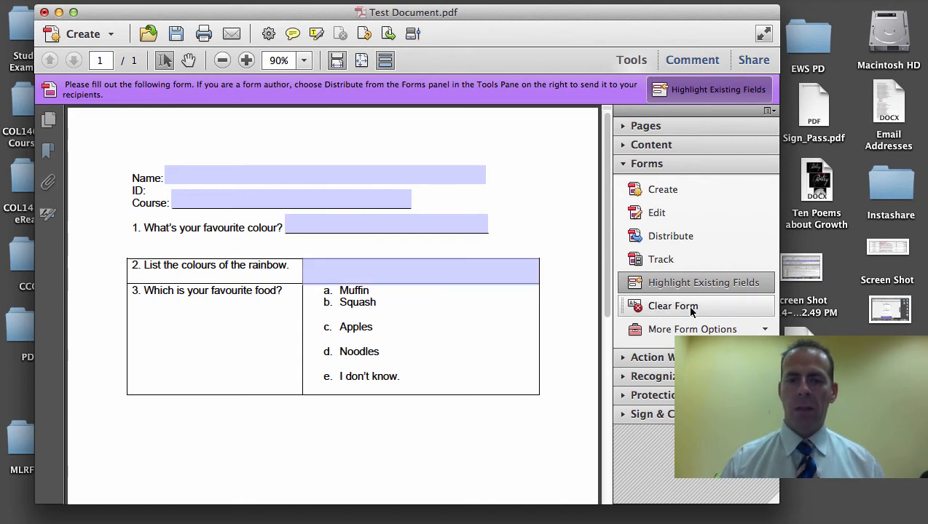
scroll(411, 439, "down", 2)
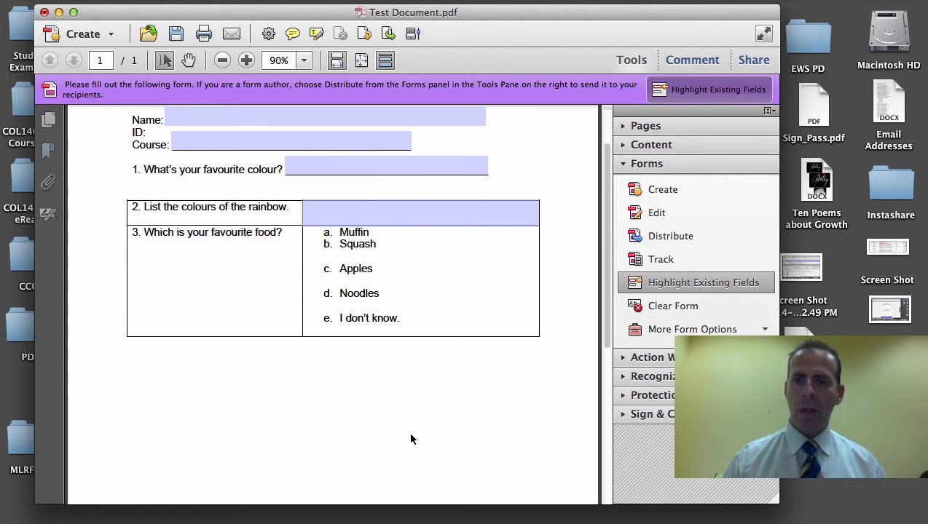
Reopen form editing, duplicate the Q2 field below the table, and enlarge the copy to the table's width, about 6.4 by 1.6 inches.
left_click(651, 213)
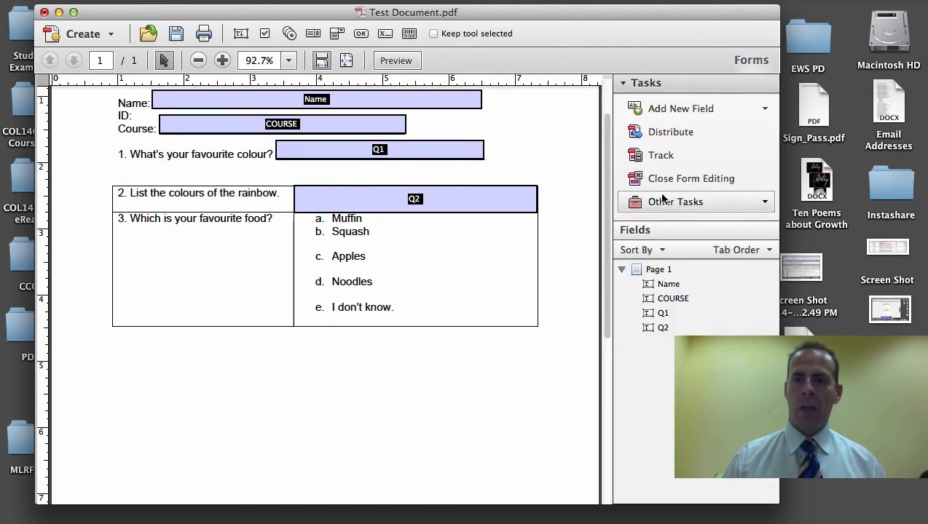
left_click(463, 204)
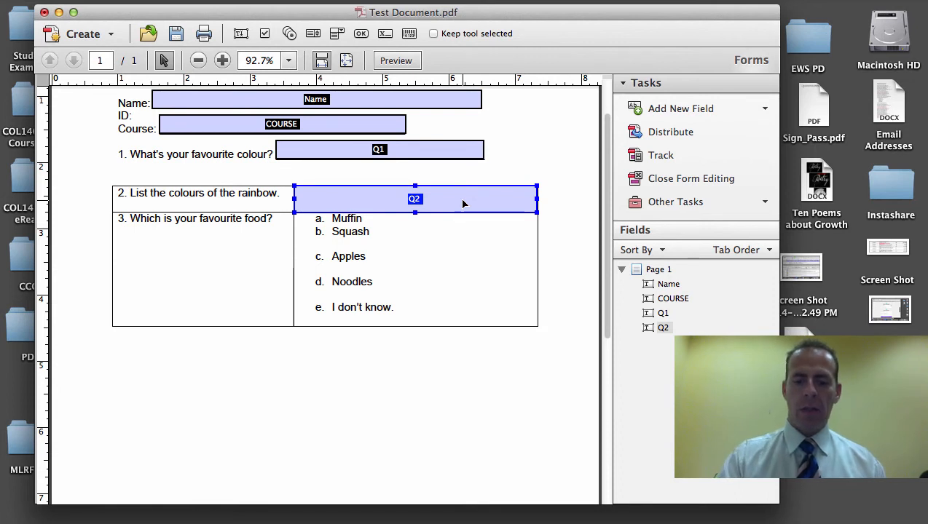
left_click(329, 399)
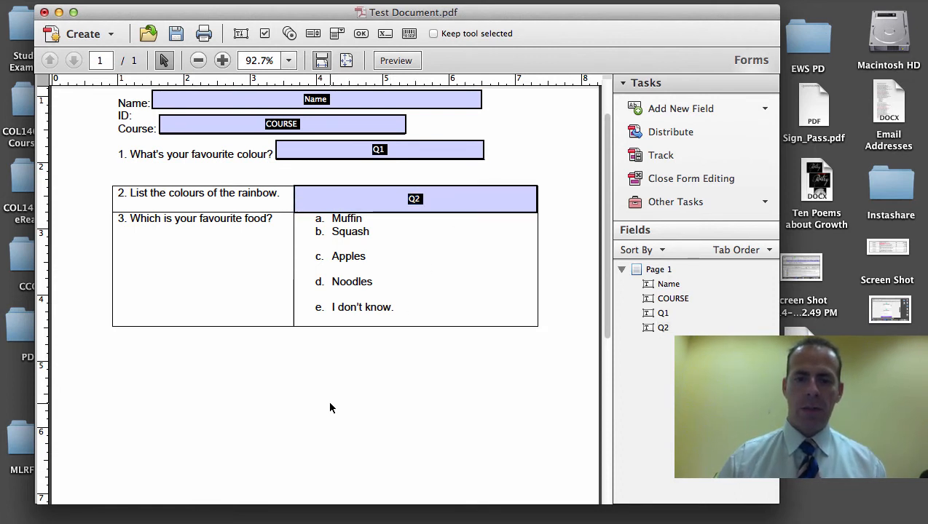
key("super+v")
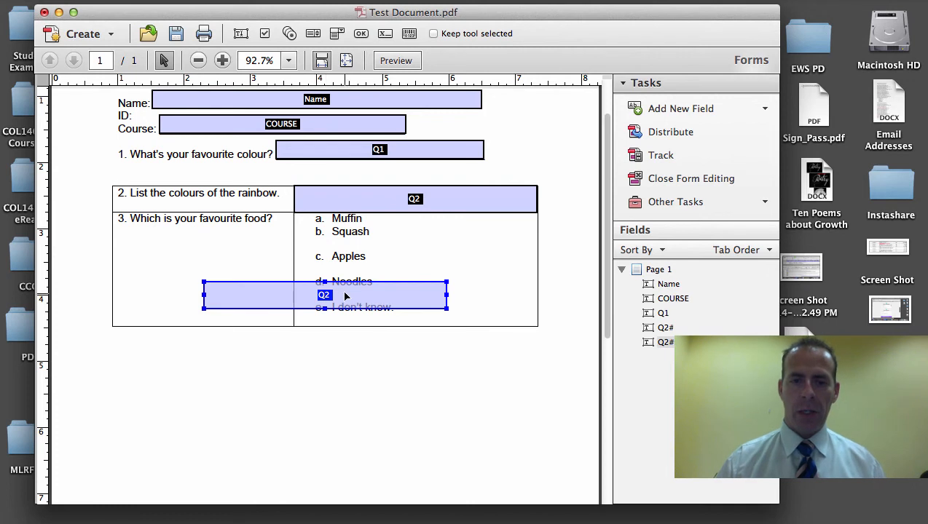
left_click_drag(347, 298, 255, 365)
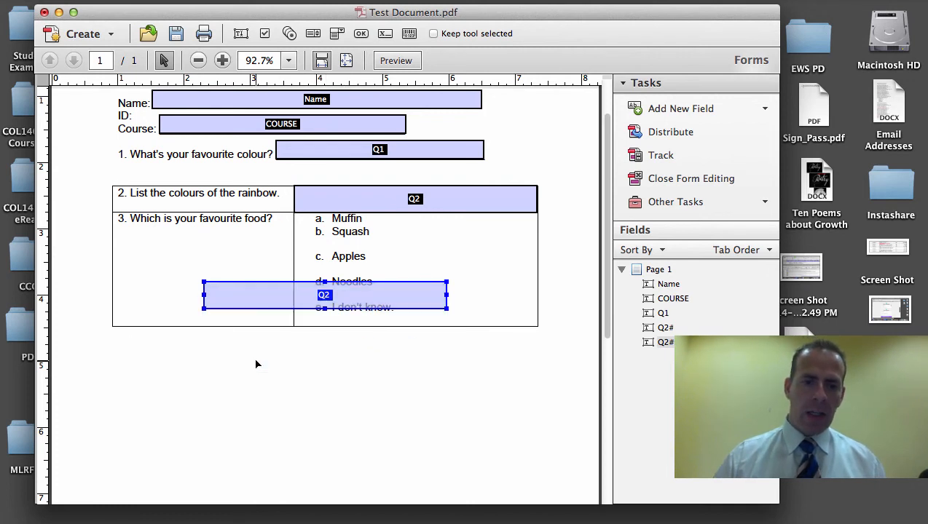
left_click_drag(356, 372, 539, 452)
Rename the large duplicate field below the table as "Q4" and review its multi-line and spell-checking options.
double_click(332, 402)
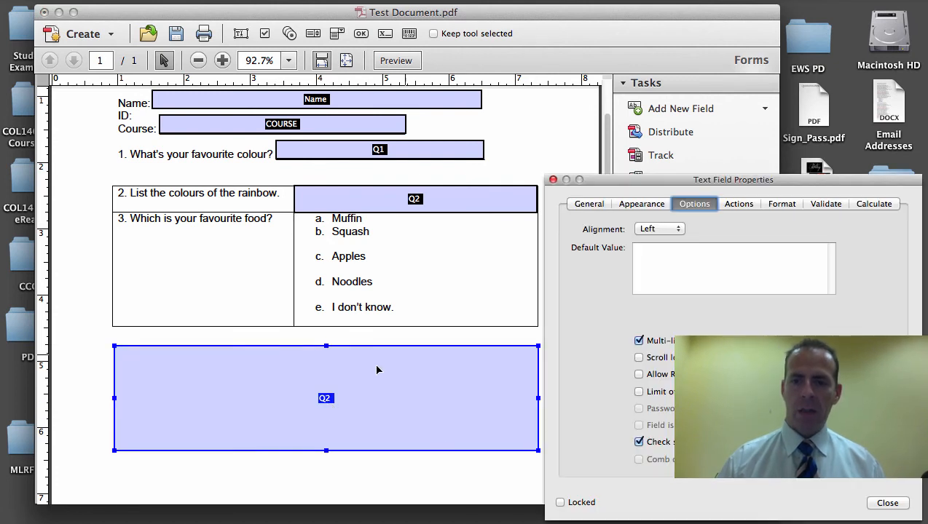
left_click(598, 207)
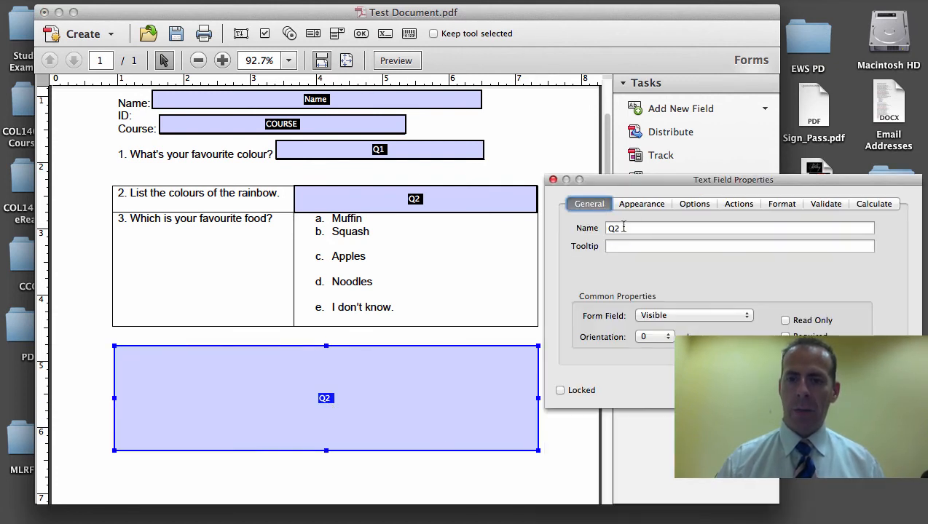
left_click(624, 228)
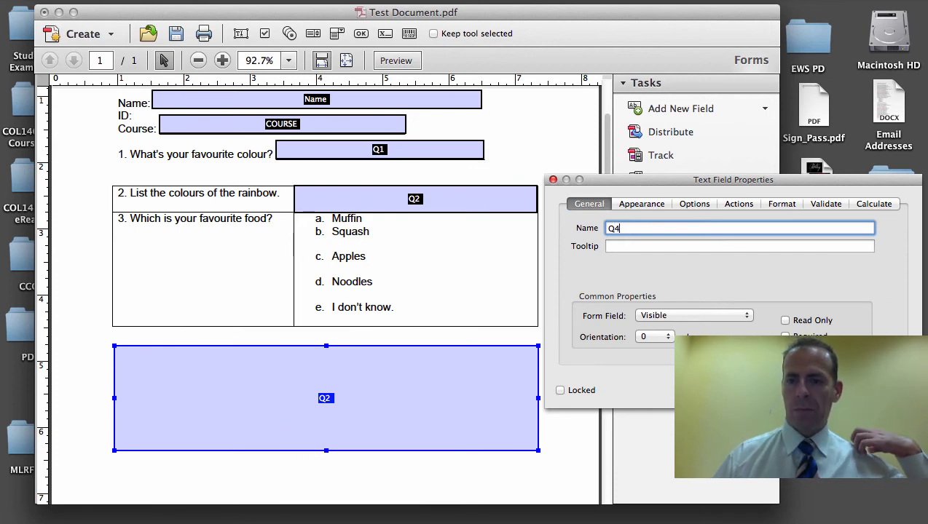
key("Return")
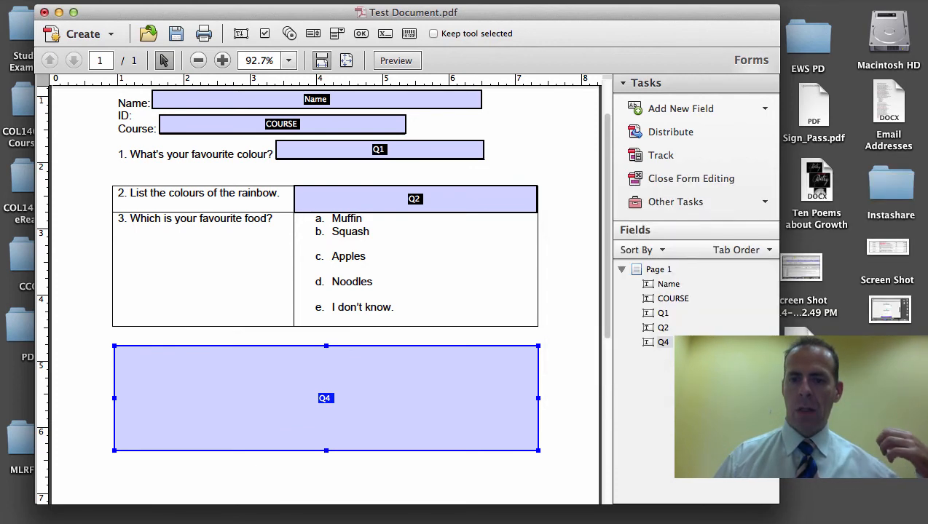
double_click(484, 393)
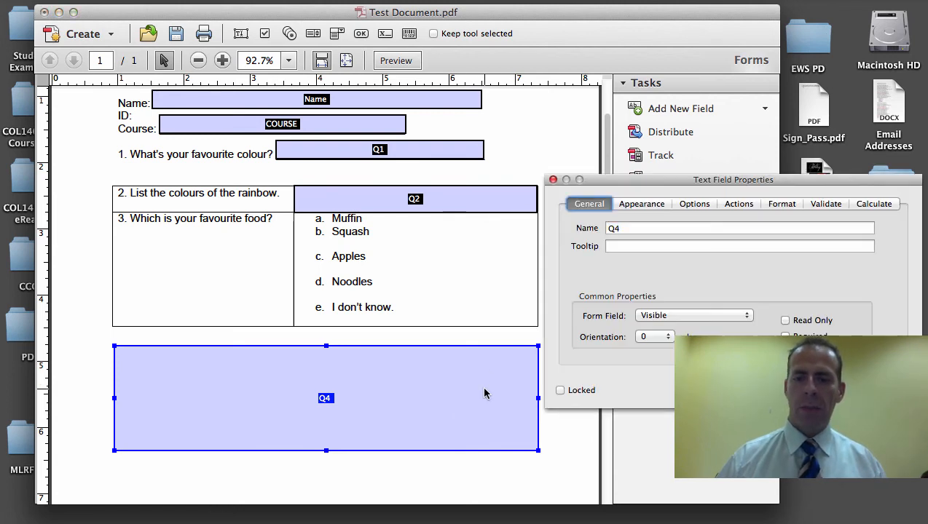
left_click(694, 206)
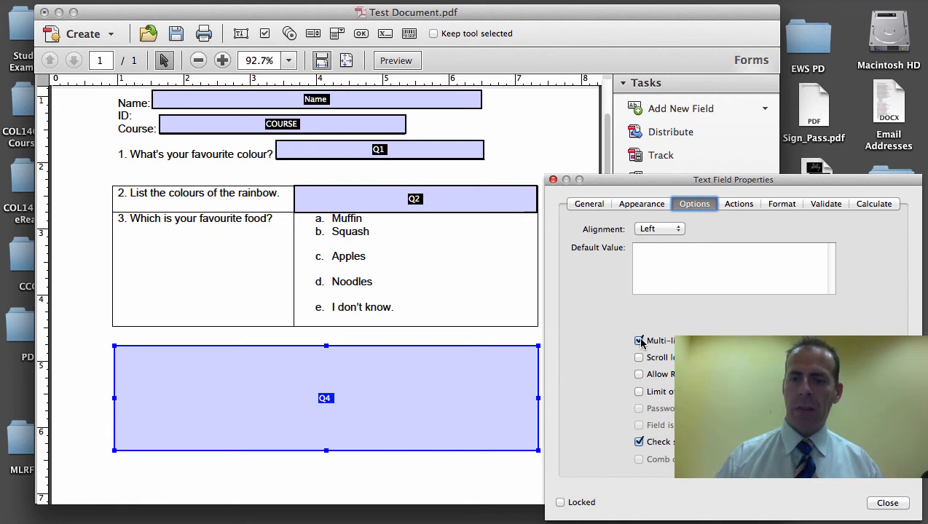
left_click(889, 503)
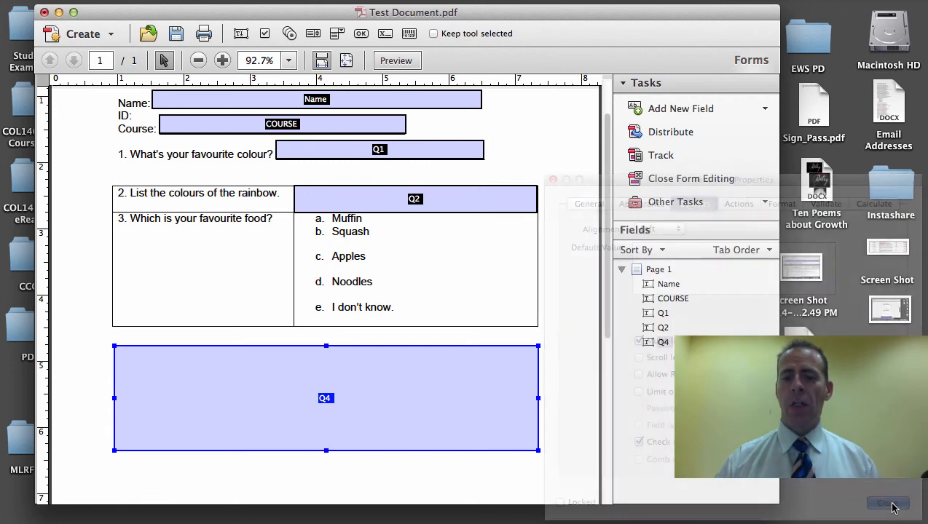
Close form editing, test the Q4 field's text wrapping with several lines of random sample text, and clear the form.
left_click(689, 178)
left_click(374, 381)
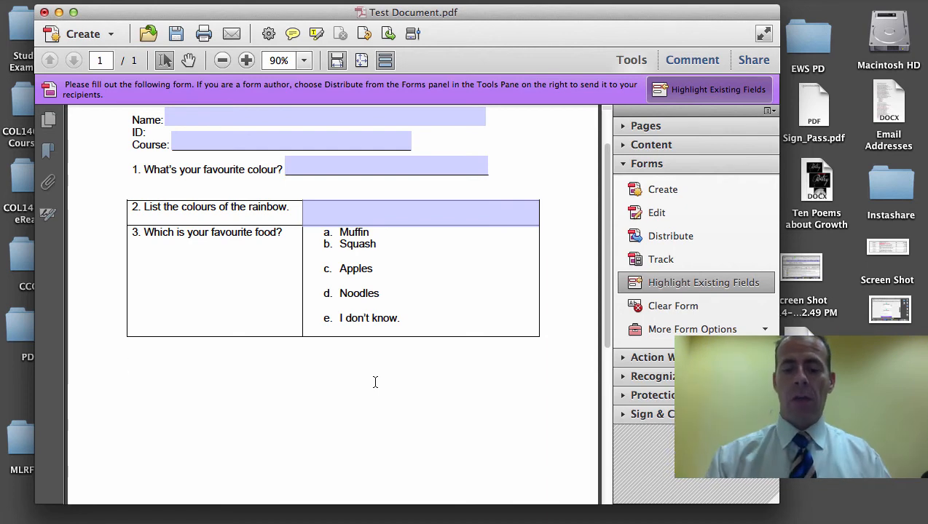
type("ajs;ldkfjasdl; fal;s fl;asd")
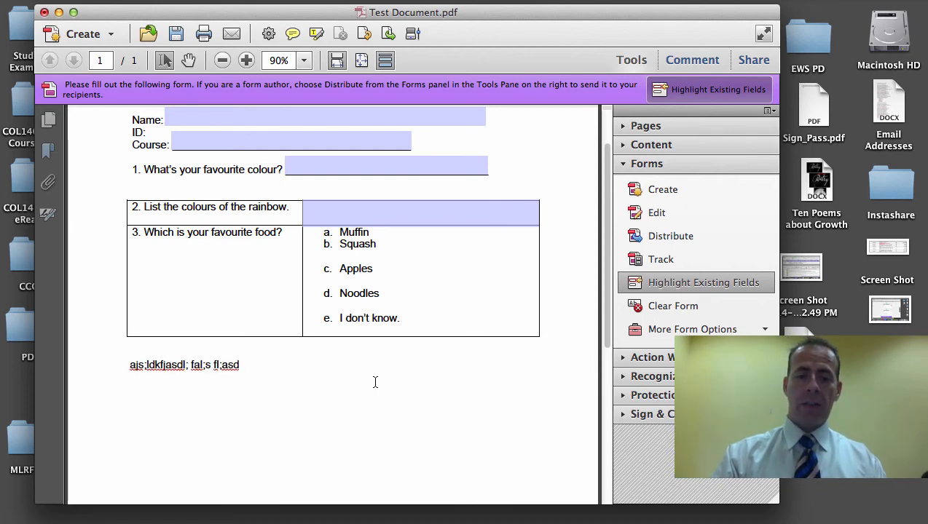
type(" fal;sdif la;sdif asd;lfjalsd fla")
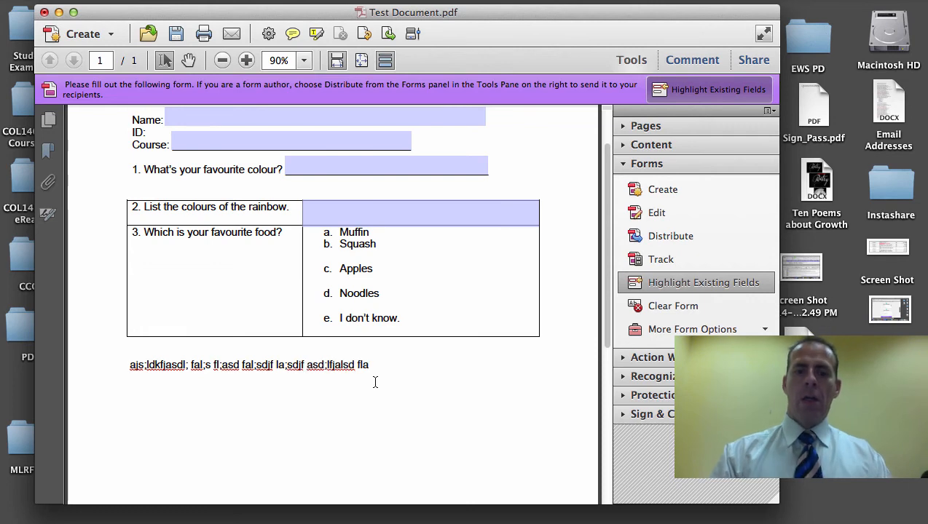
type("sd fladsj flsdkajf dsflasd f l;asd")
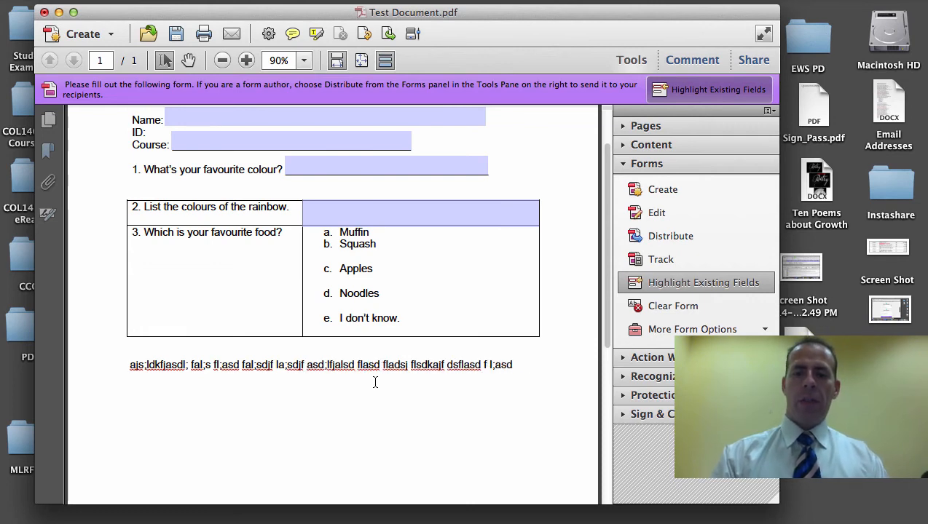
type("f sdajflads flasdfj adsfj asd;lfj a")
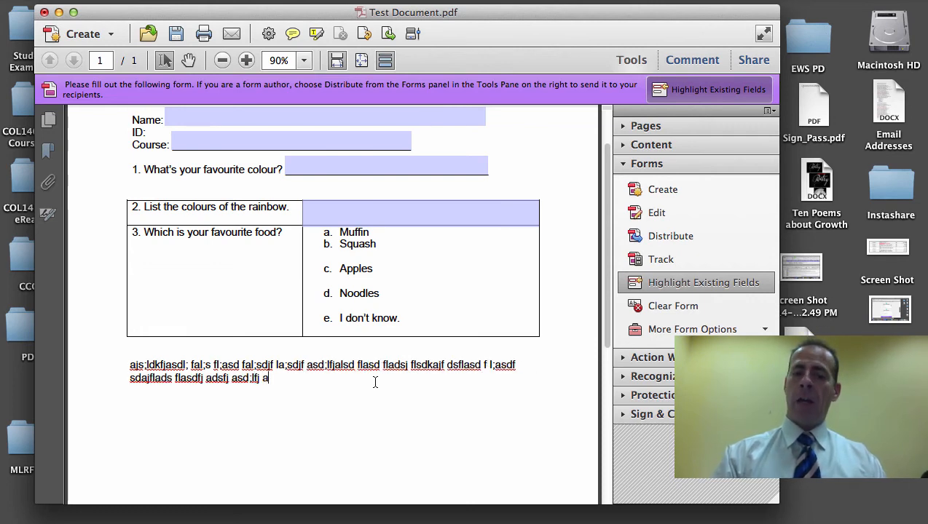
type(";sdlf adsdflj aldfadls fladsj f")
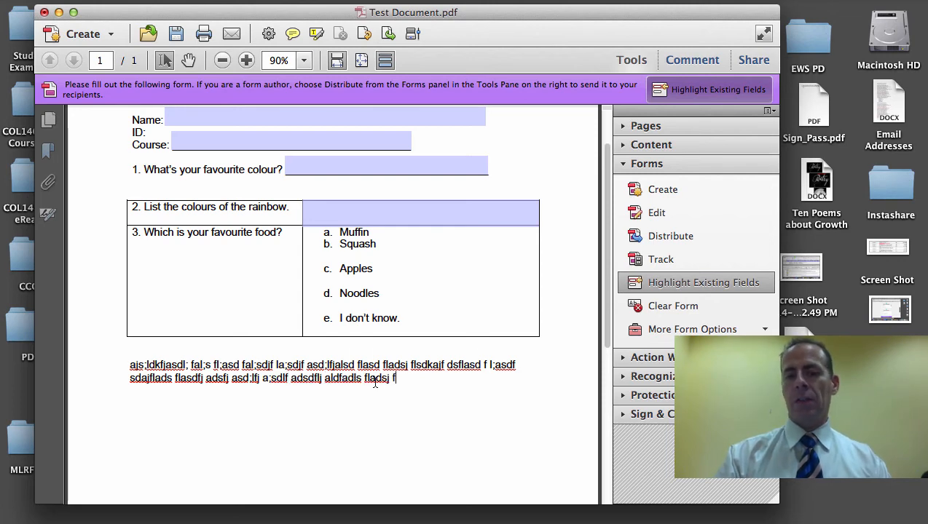
type("ads;lfj as;ldjf ;lasdfl;as f a;dsl")
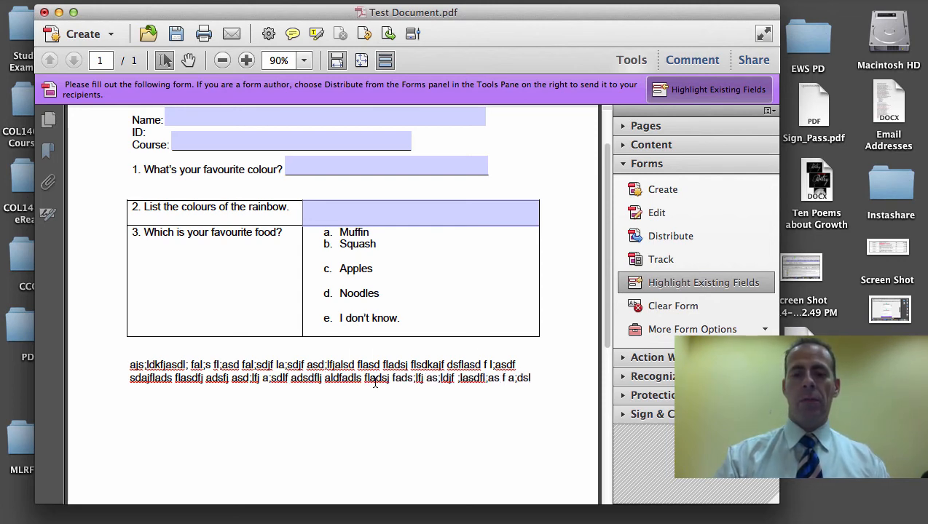
type("f")
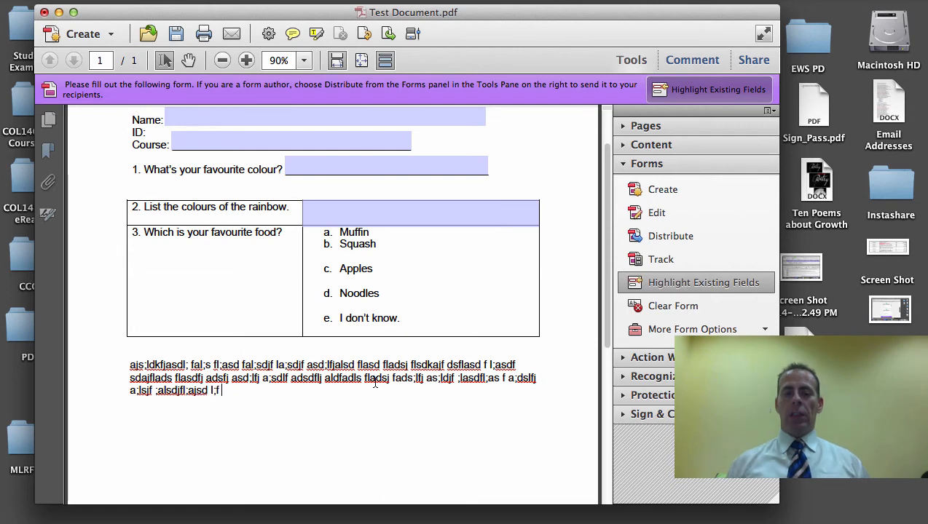
type("j a;lsjf ;alsdjfl;ajsd l;f al;sdjf alsdjf l;asdjf; laf;lj")
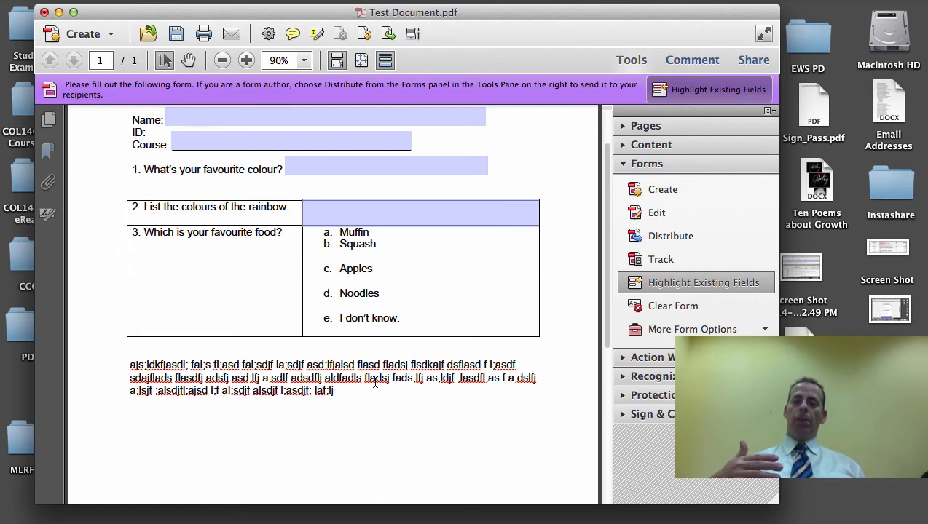
type("a sd;lfadsjfl asfl;ja sdf")
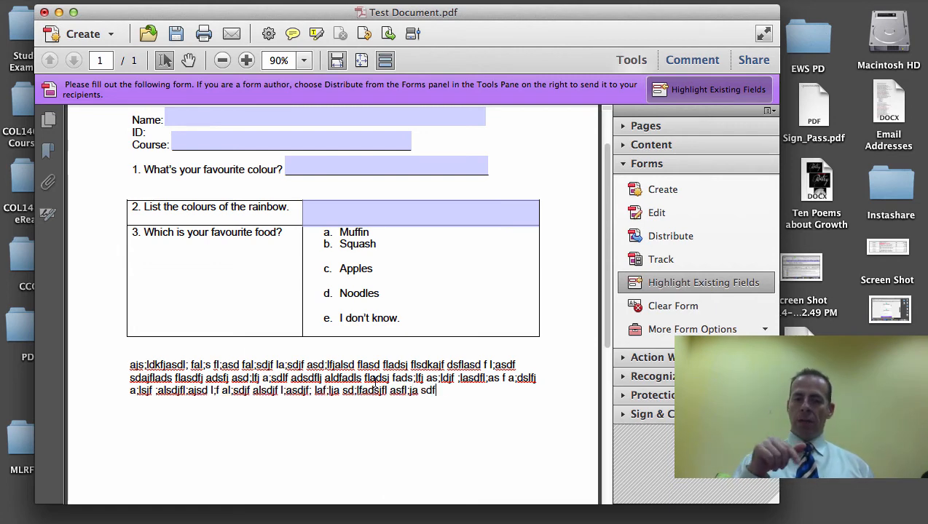
type("jadls;f")
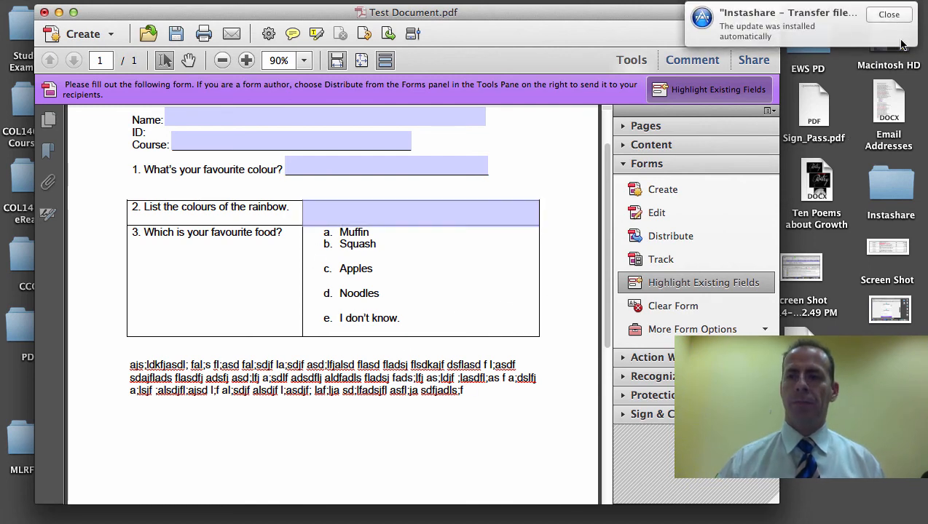
left_click(892, 15)
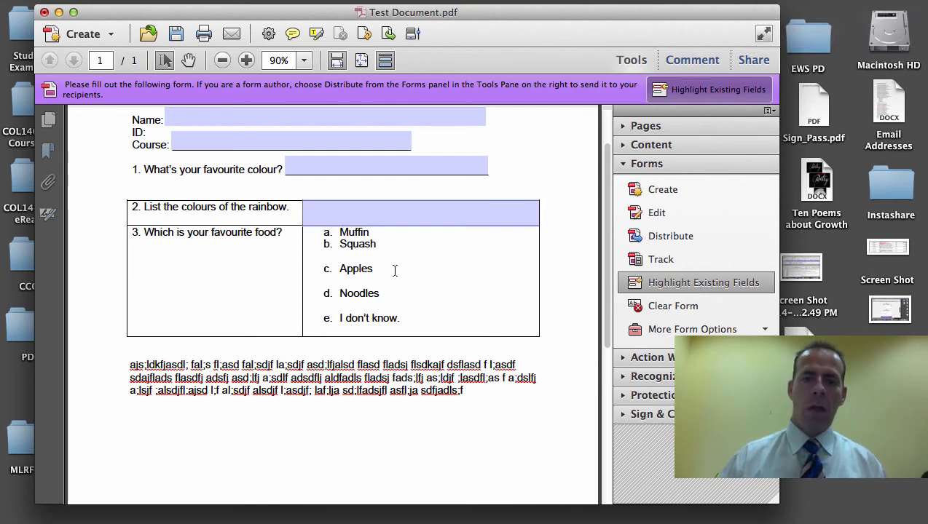
left_click(660, 308)
Reopen form editing and place two radio buttons in one group beside the Question 3 answers Muffin and Squash.
left_click(653, 216)
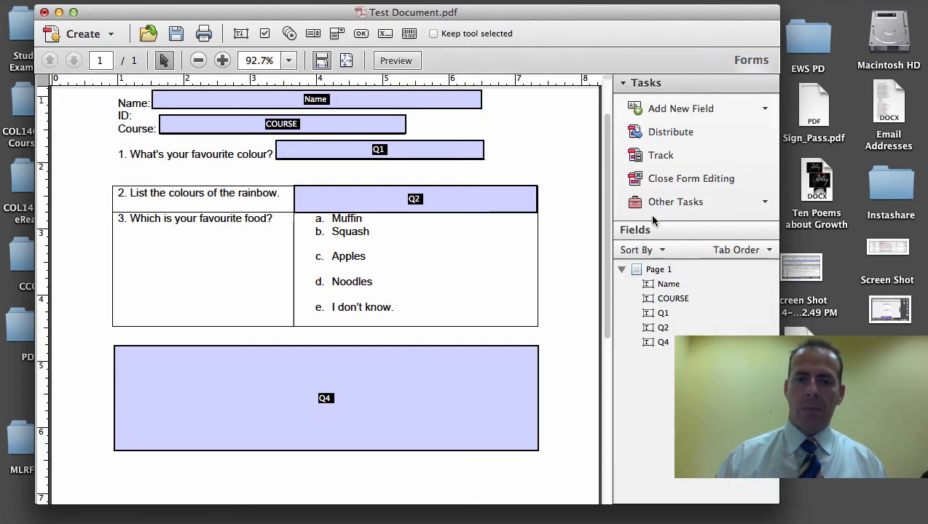
left_click(660, 111)
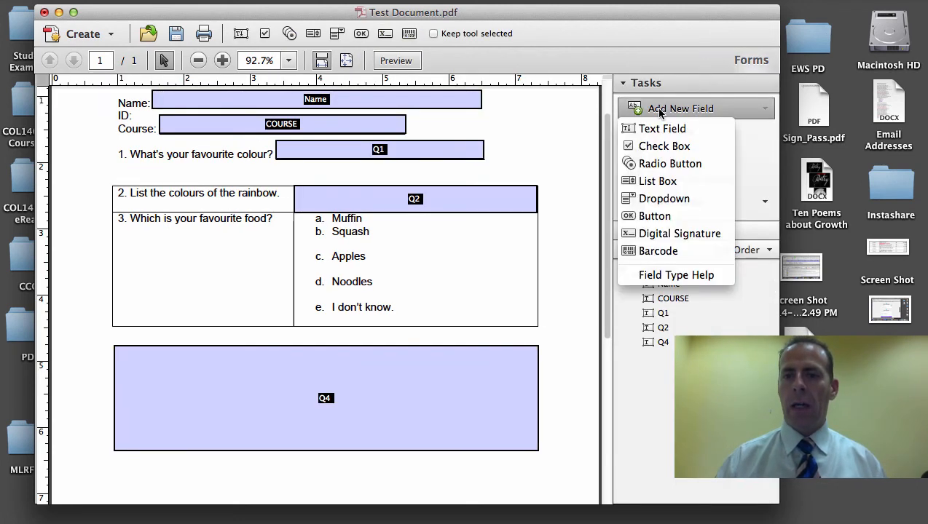
left_click(652, 161)
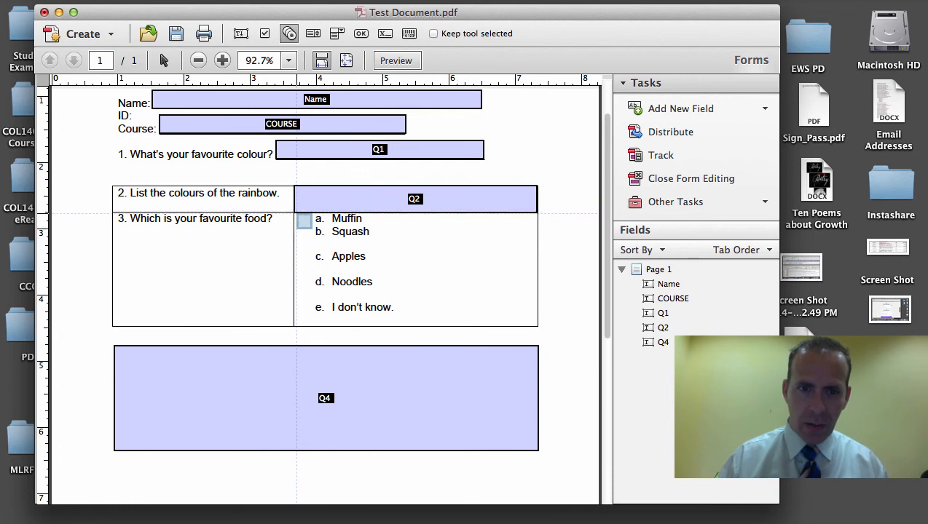
left_click(299, 216)
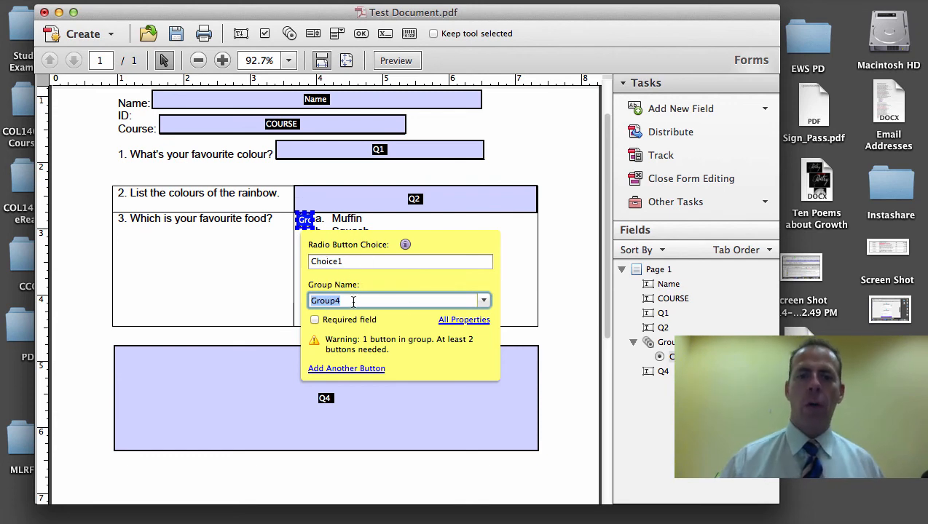
left_click(352, 369)
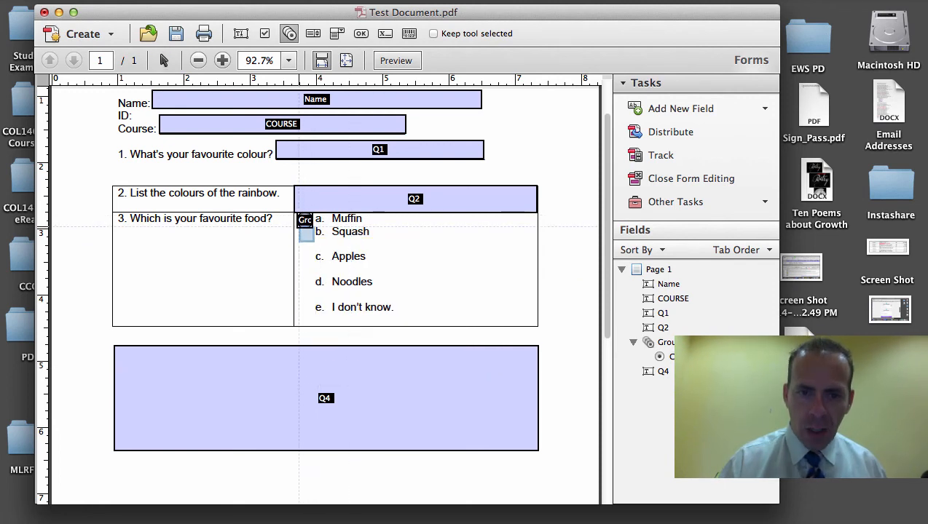
left_click(304, 236)
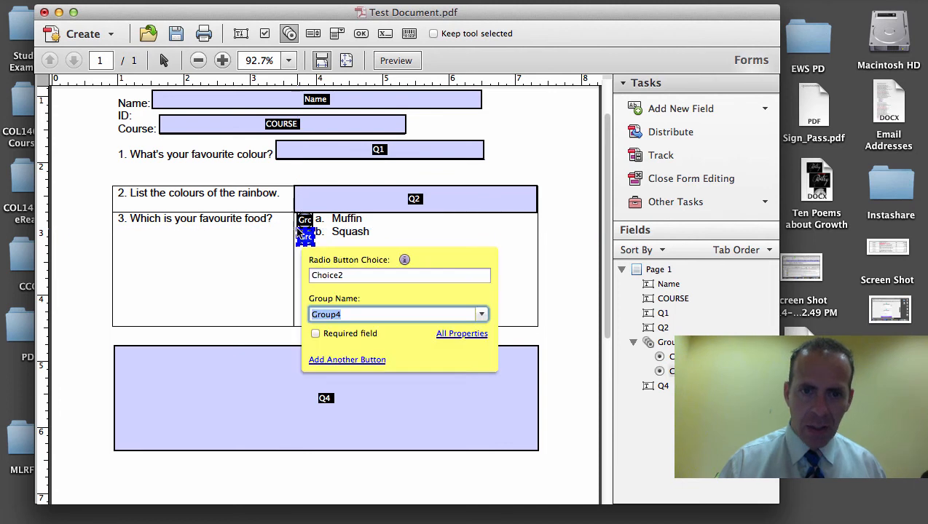
Add three more radio buttons to the same group beside the answers Apples, Noodles and I don't know.
left_click(372, 362)
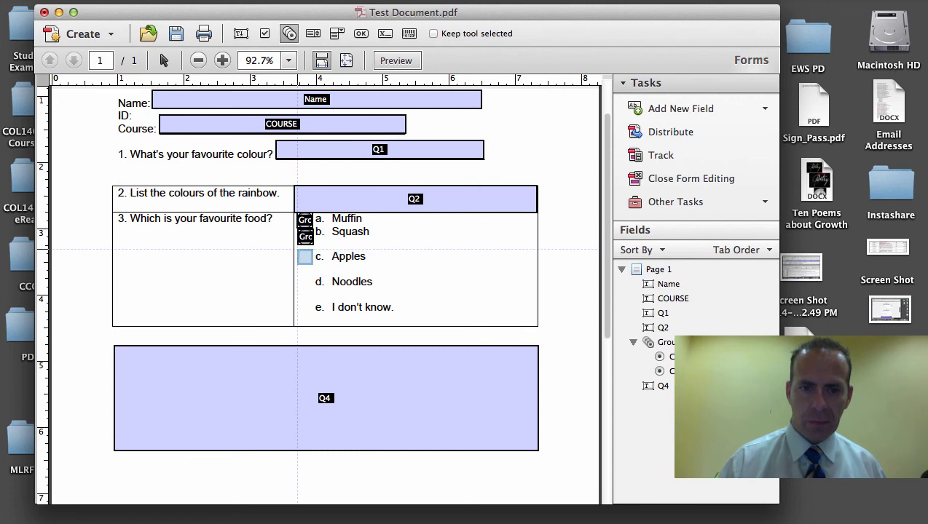
left_click(306, 258)
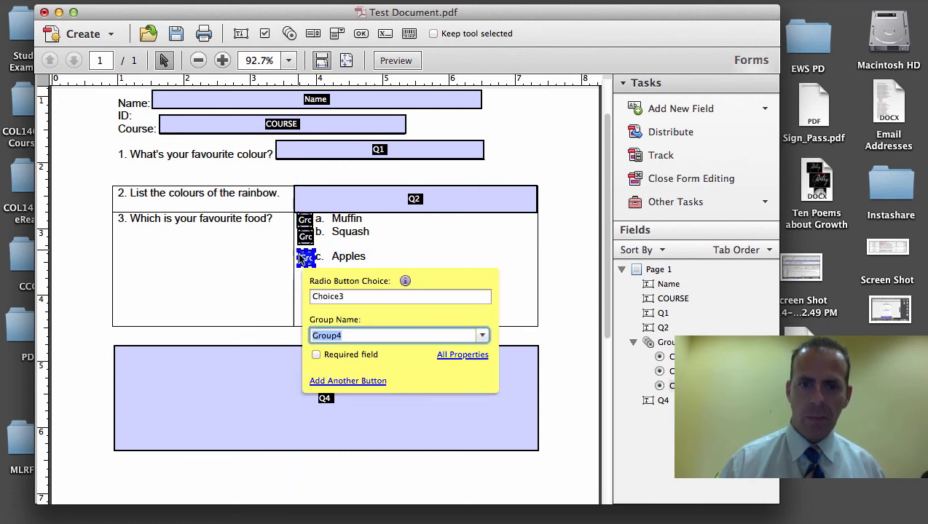
left_click(348, 382)
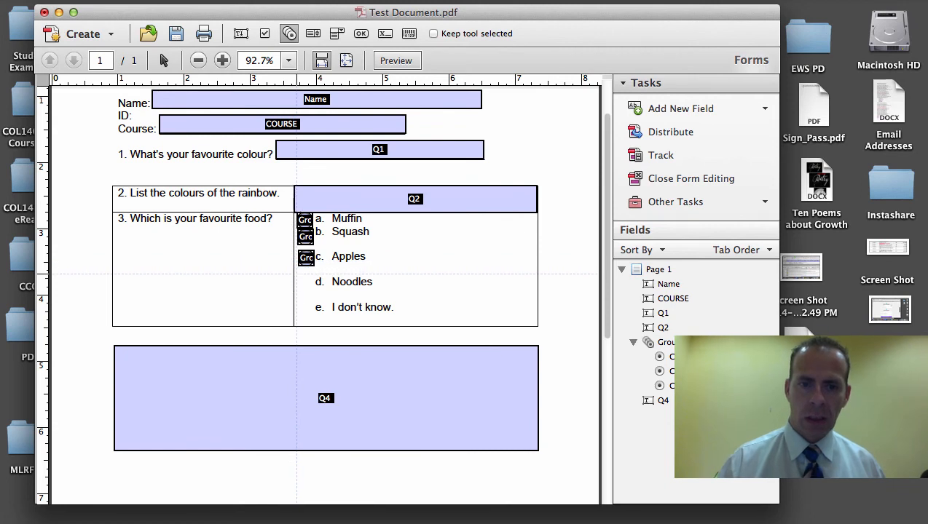
left_click(303, 281)
left_click(348, 406)
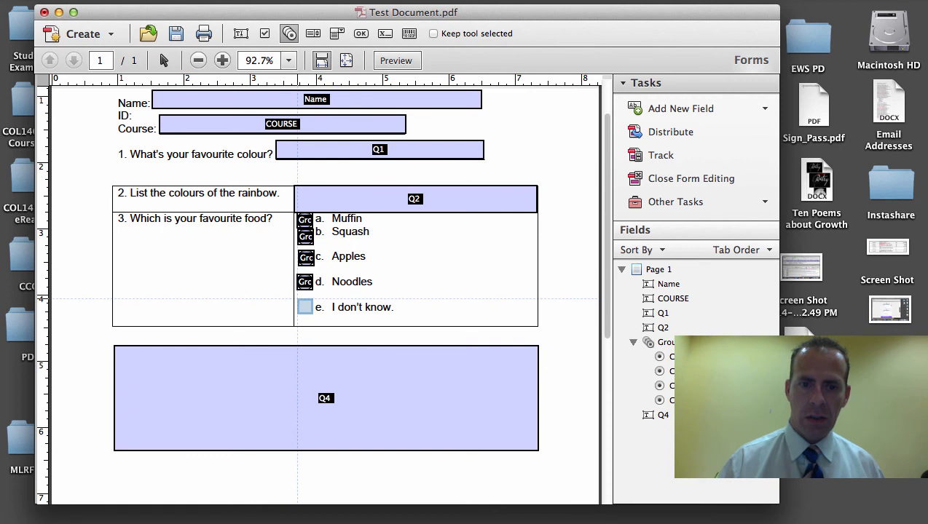
left_click(307, 309)
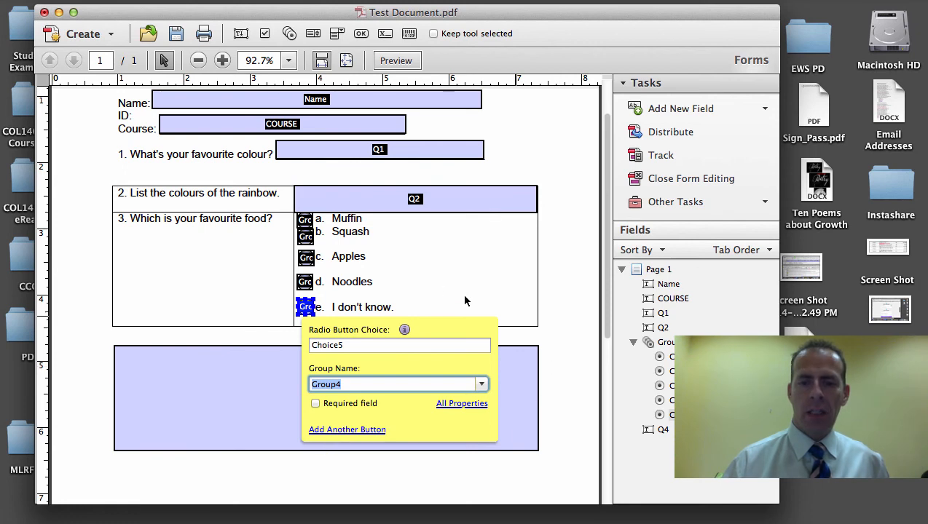
left_click(558, 344)
left_click(318, 207)
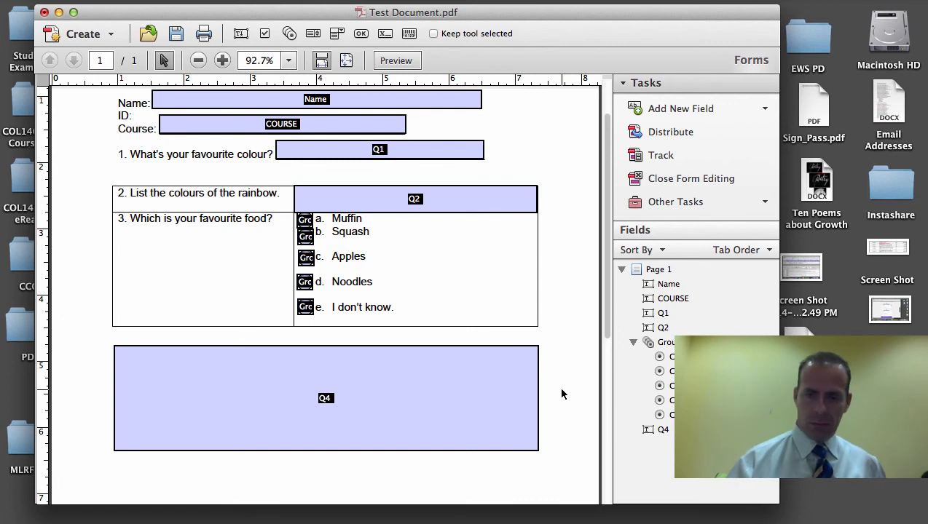
scroll(560, 428, "down", 4)
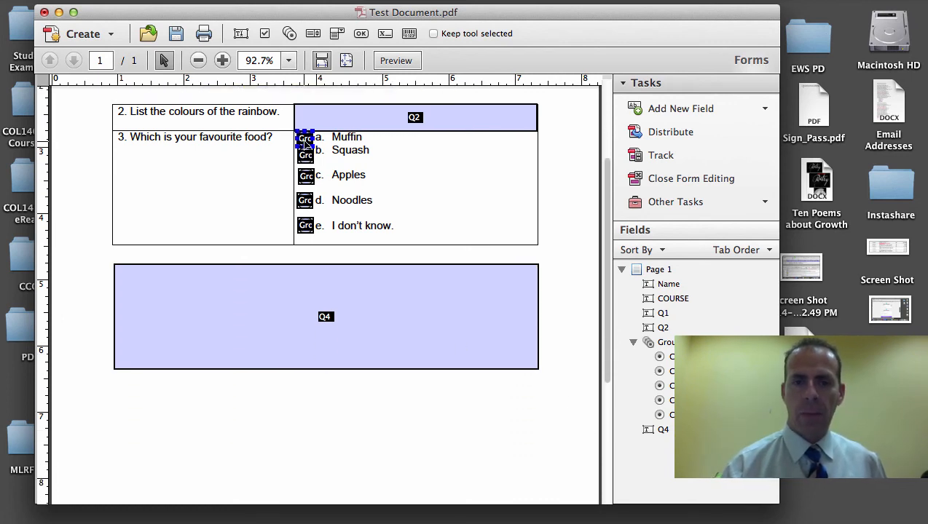
left_click(306, 140)
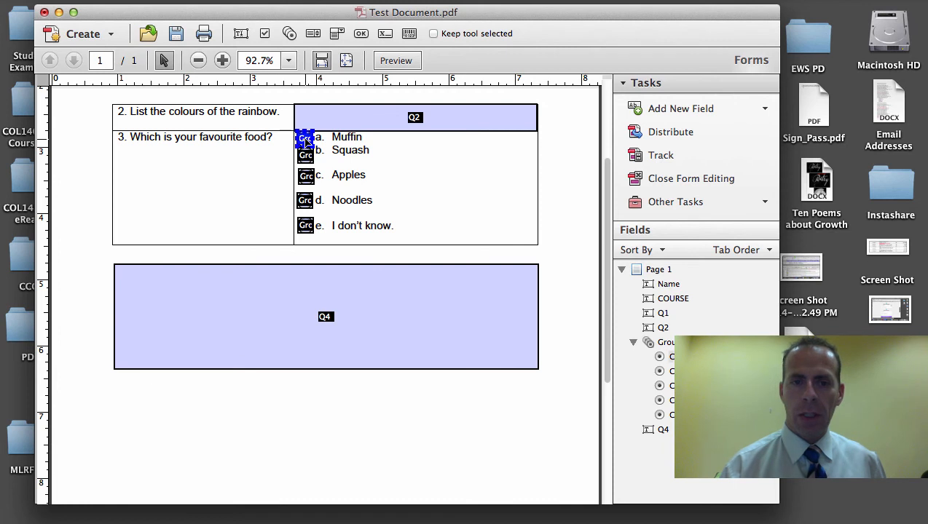
left_click(307, 225, "shift")
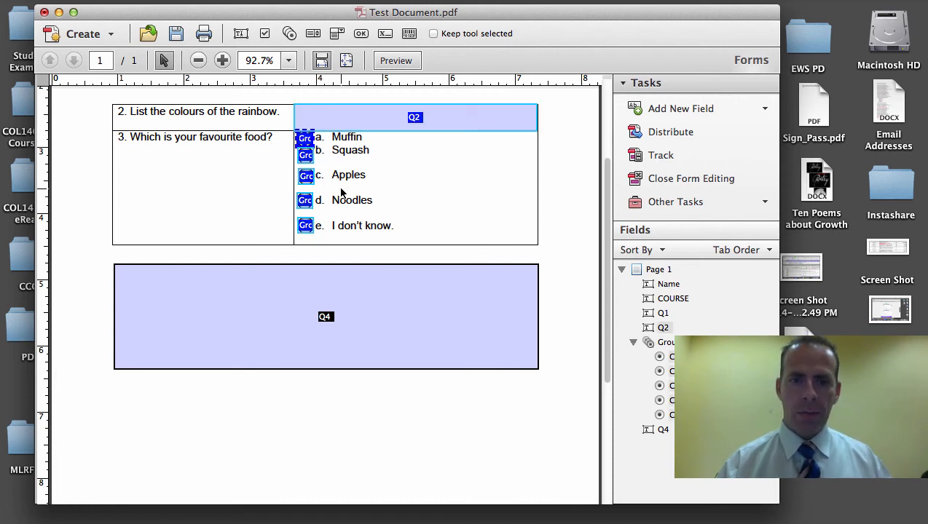
left_click(384, 175)
left_click(306, 139)
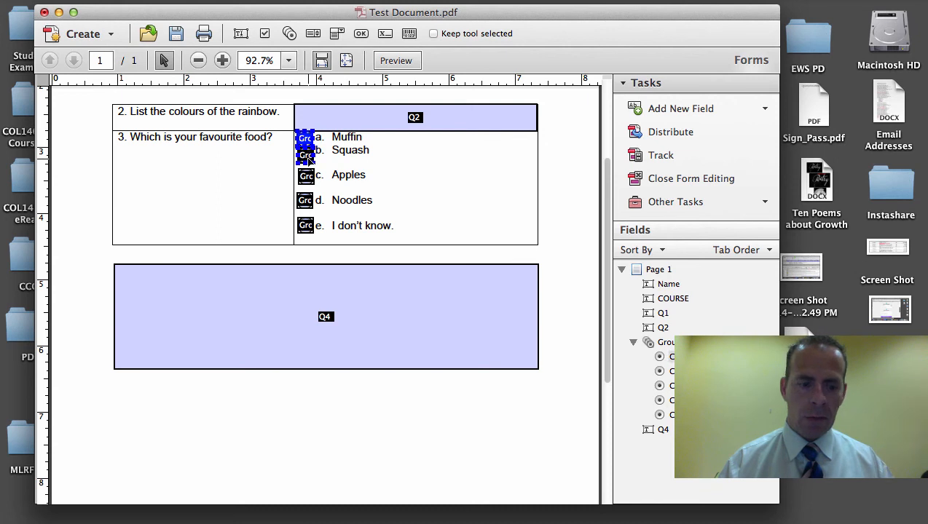
left_click(305, 156, "shift")
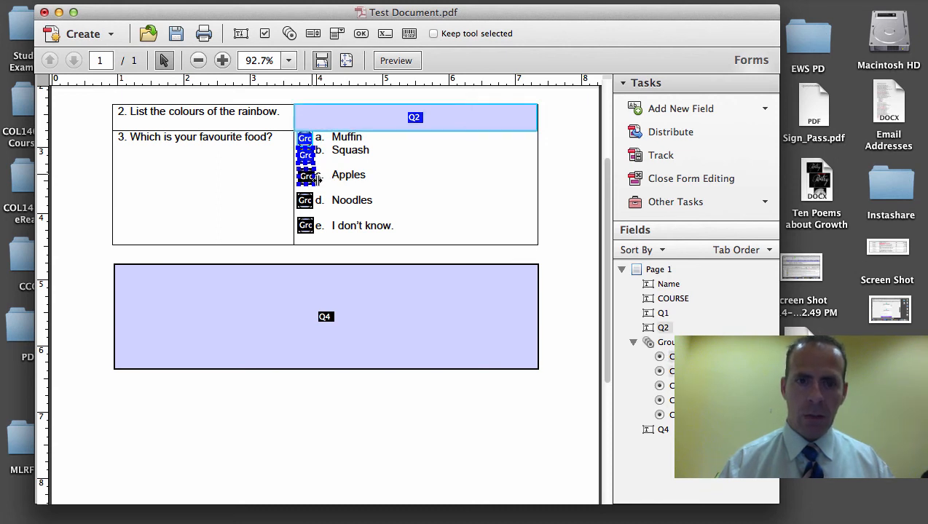
left_click(306, 177, "shift")
left_click(307, 200, "shift")
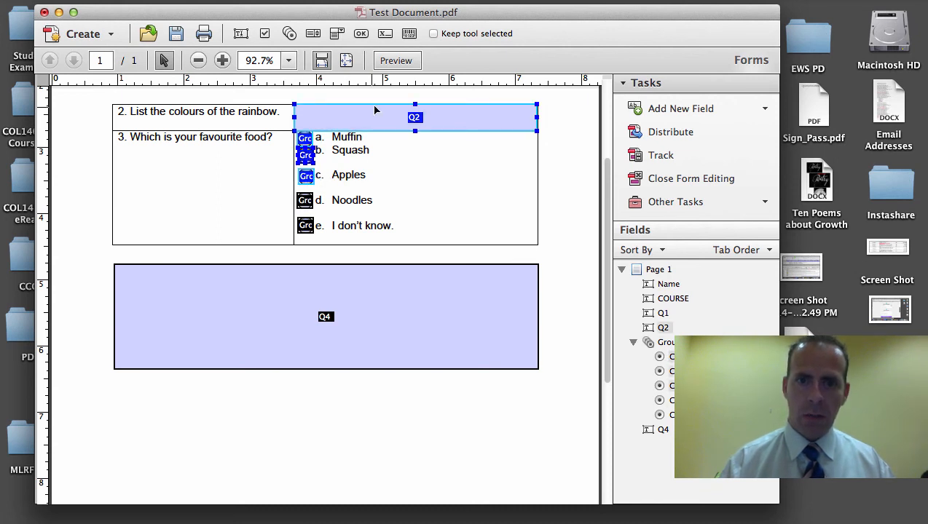
left_click(306, 226, "shift")
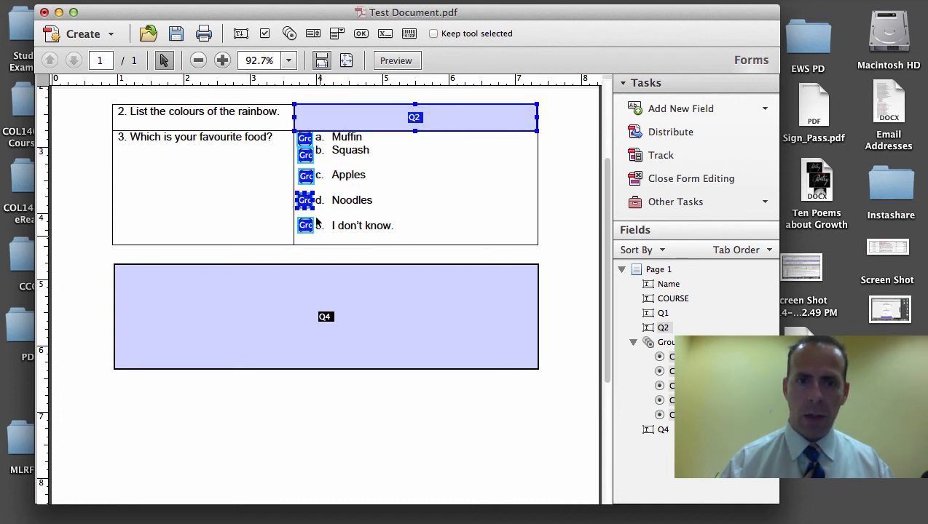
left_click(420, 168)
Copy the four radio buttons from Squash through I don't know and paste them into the blank area below the Q4 field.
left_click(312, 159)
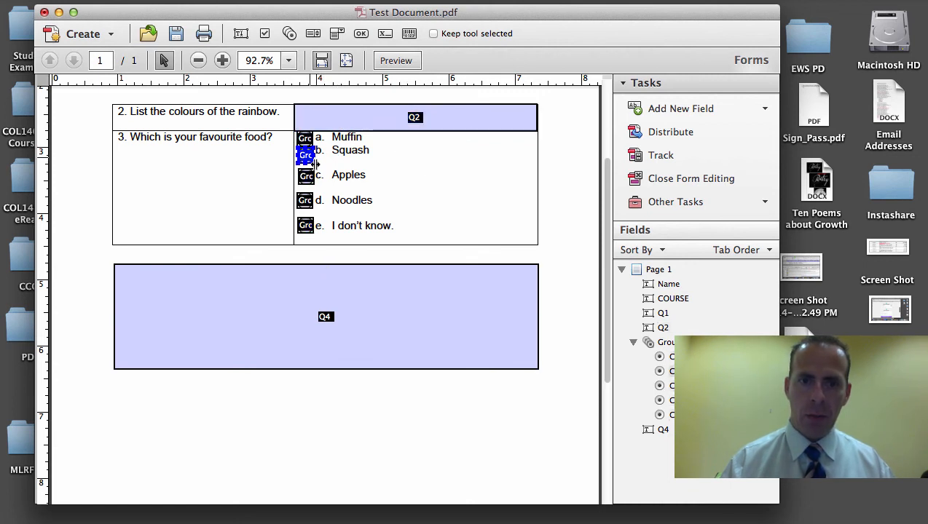
left_click(306, 176, "shift")
left_click(306, 201, "shift")
left_click(306, 226, "shift")
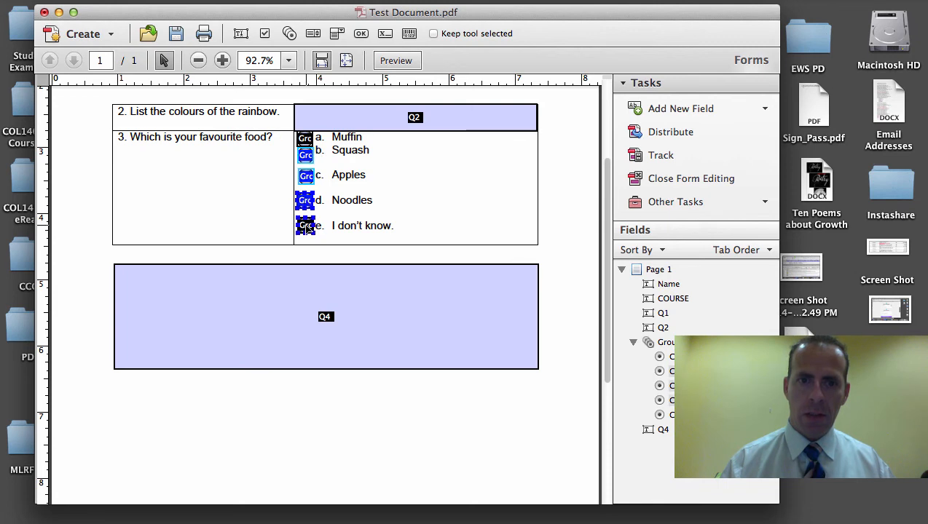
right_click(307, 227)
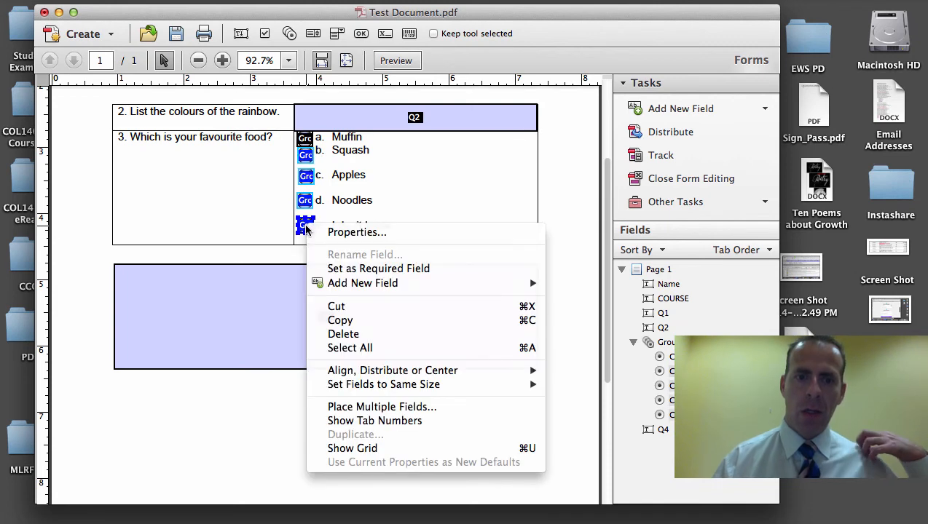
left_click(355, 321)
left_click(240, 432)
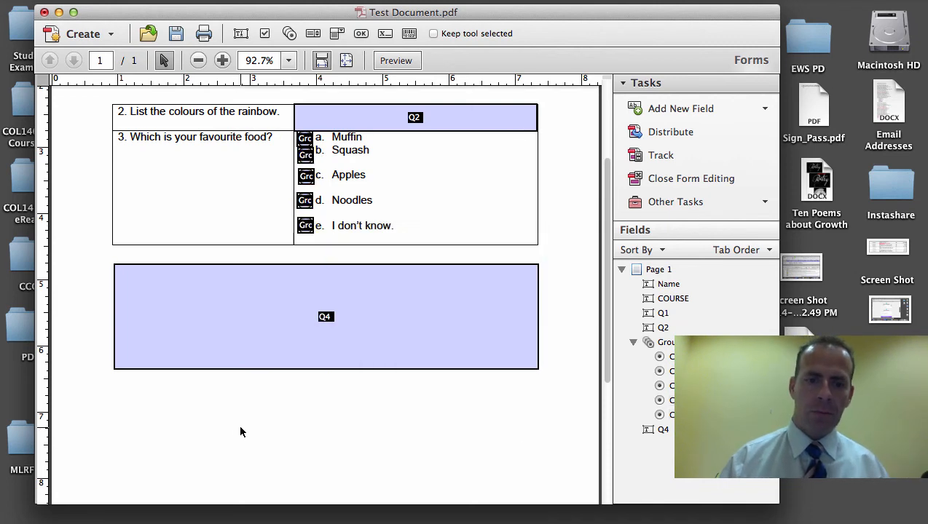
right_click(242, 432)
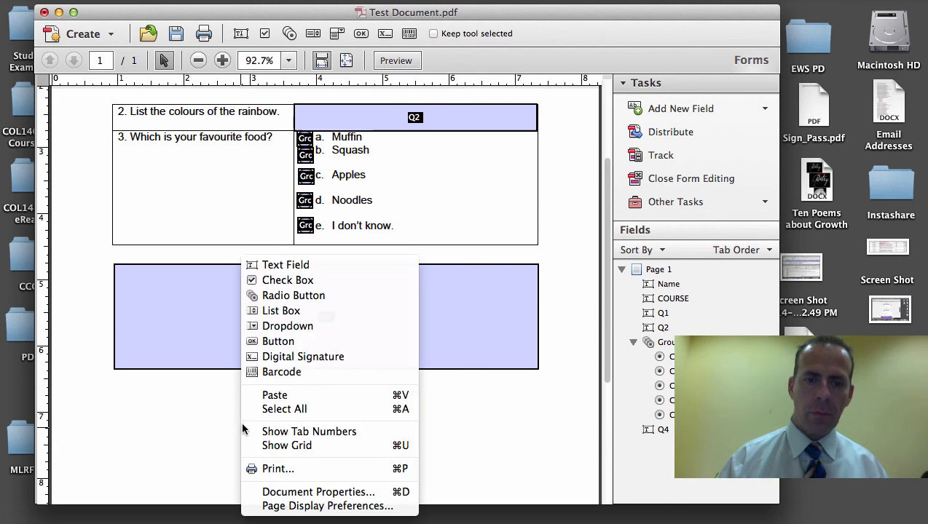
left_click(270, 397)
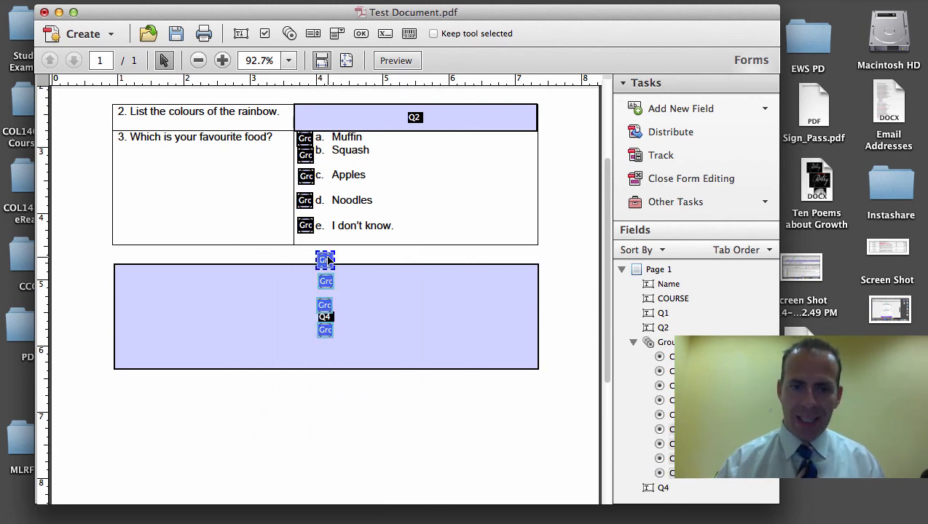
left_click_drag(328, 263, 297, 412)
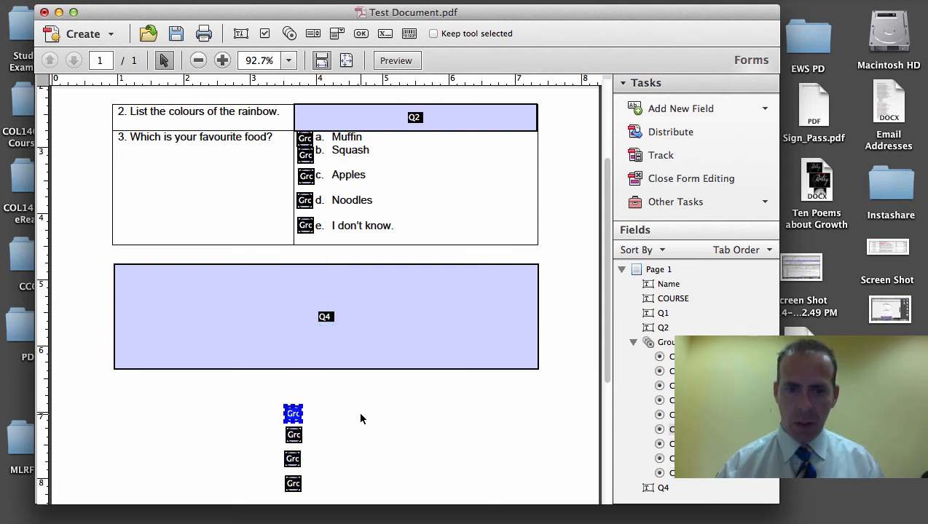
Rename the group of the first two copied radio buttons below the Q4 field to "Group5" in their properties.
scroll(360, 418, "down", 1)
scroll(360, 418, "down", 1)
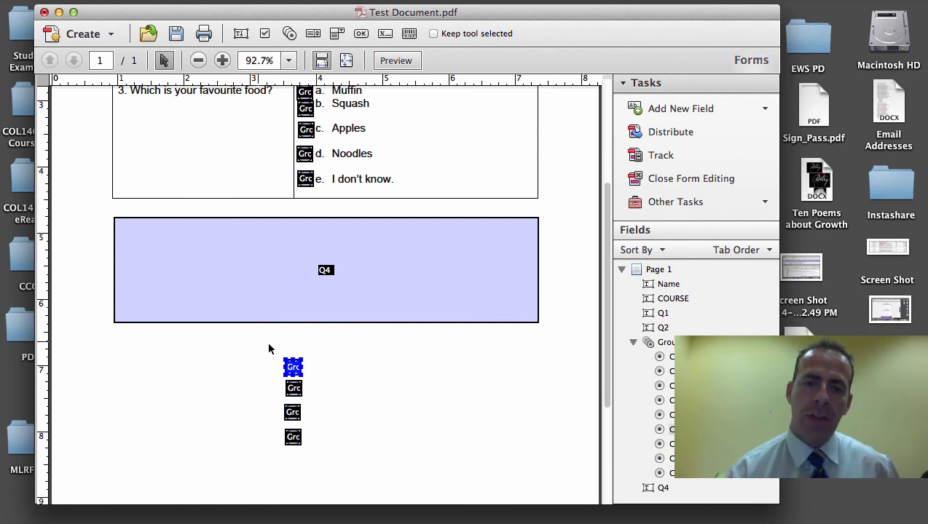
double_click(298, 369)
left_click(649, 228)
left_click(649, 228)
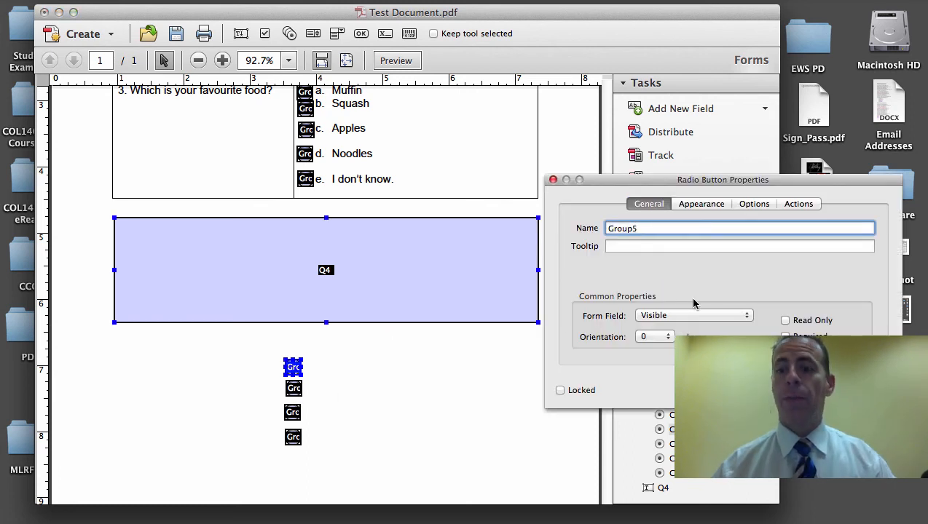
left_click(292, 389)
left_click(650, 227)
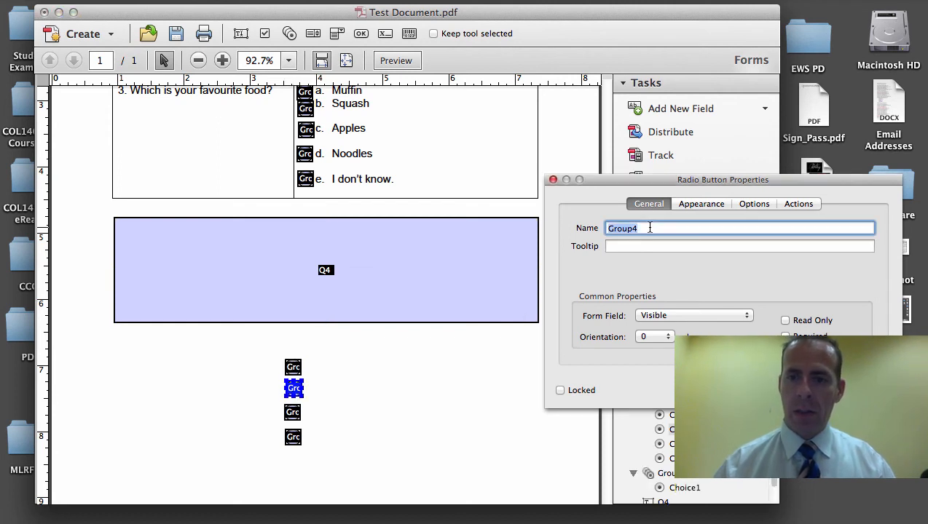
key("Right")
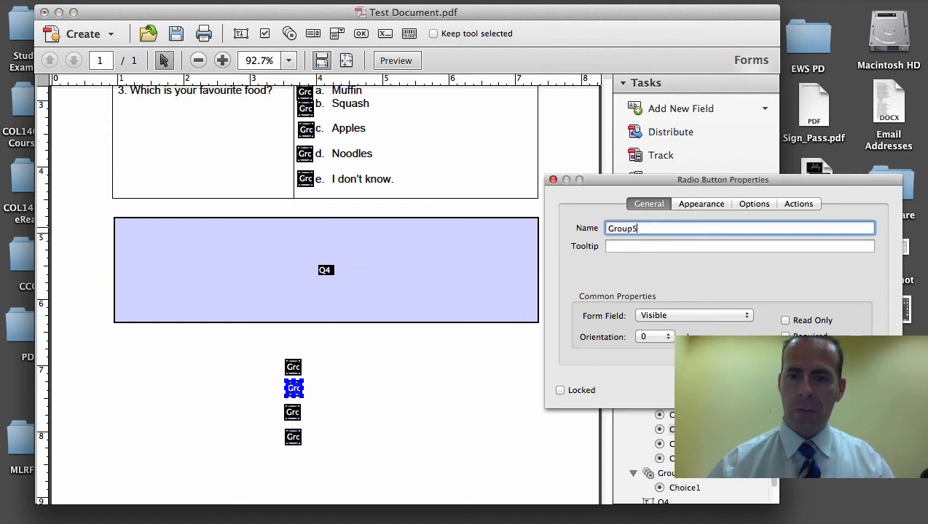
key("Tab")
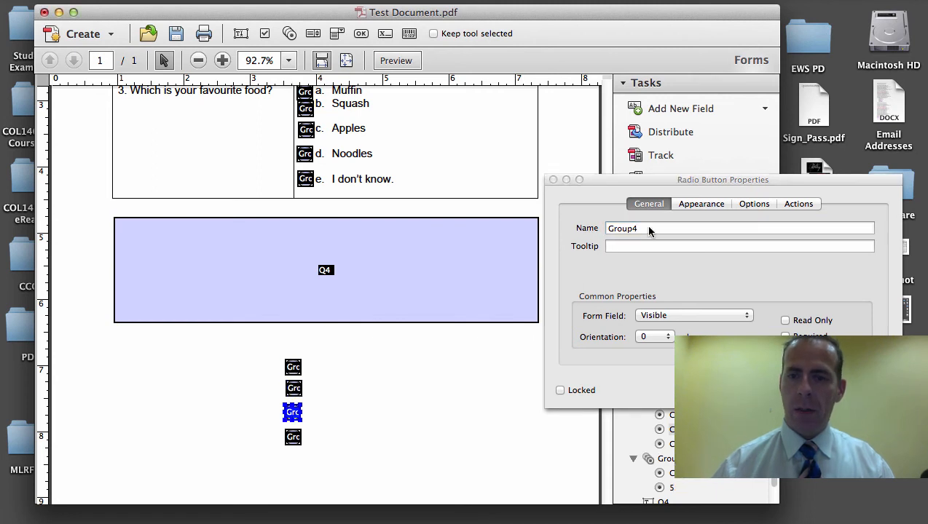
Rename the group of the last two copied radio buttons to "Group5" and close their properties.
left_click(650, 229)
left_click(649, 227)
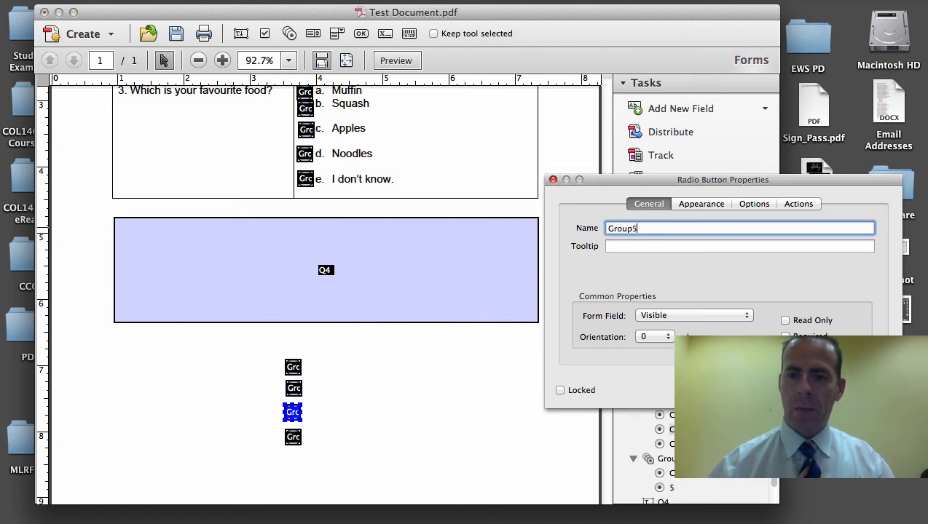
left_click(293, 437)
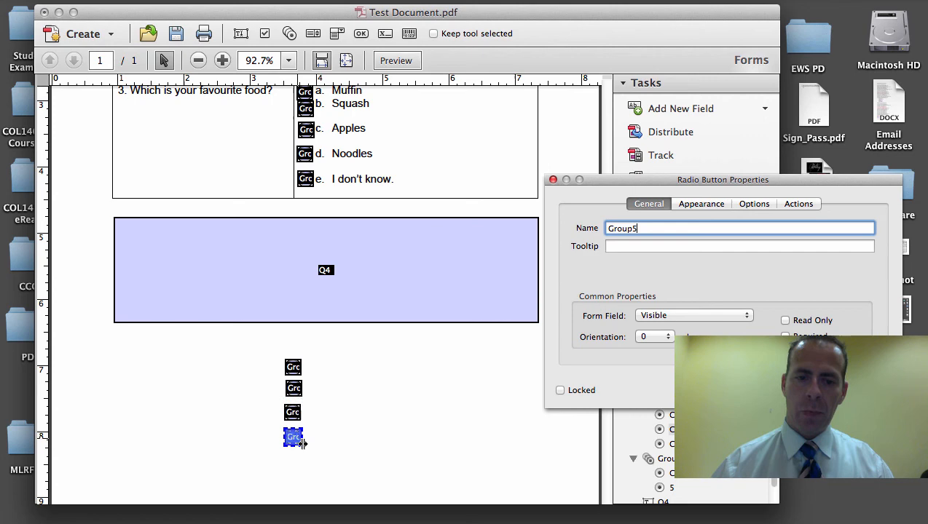
left_click(689, 228)
left_click(689, 226)
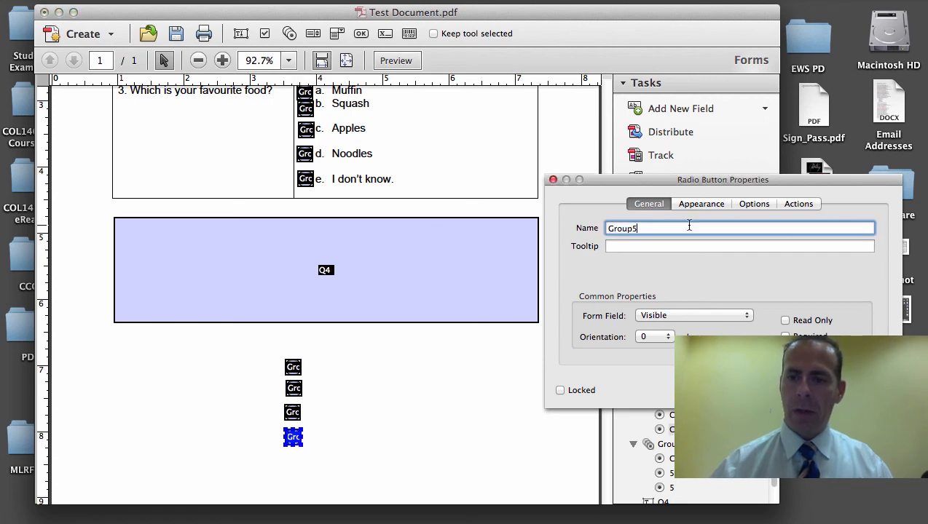
type("5")
key("Return")
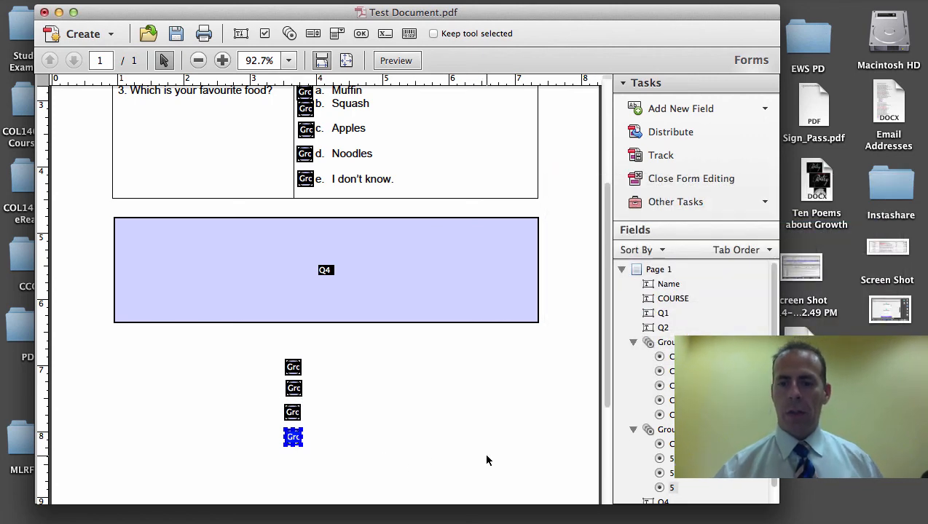
Close form editing to return the worksheet to its fillable view.
scroll(484, 453, "down", 3)
scroll(487, 461, "up", 2)
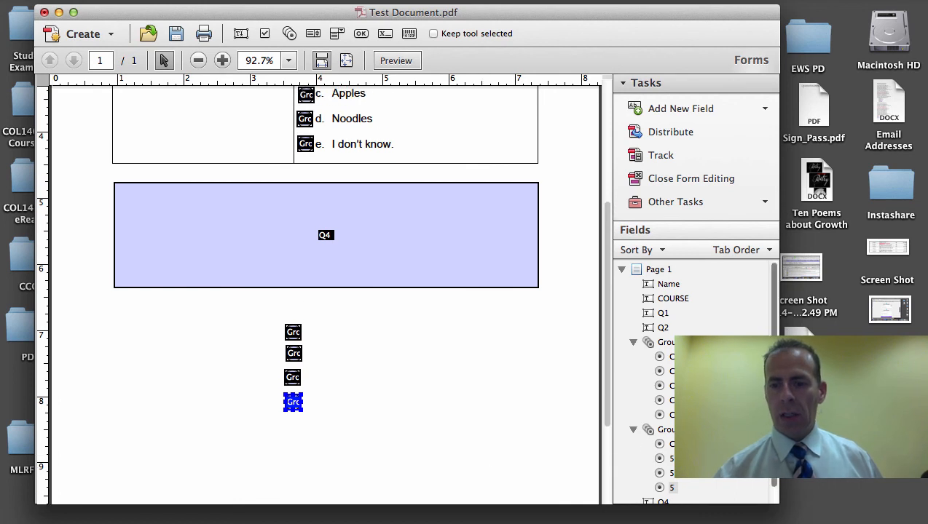
scroll(692, 379, "down", 1)
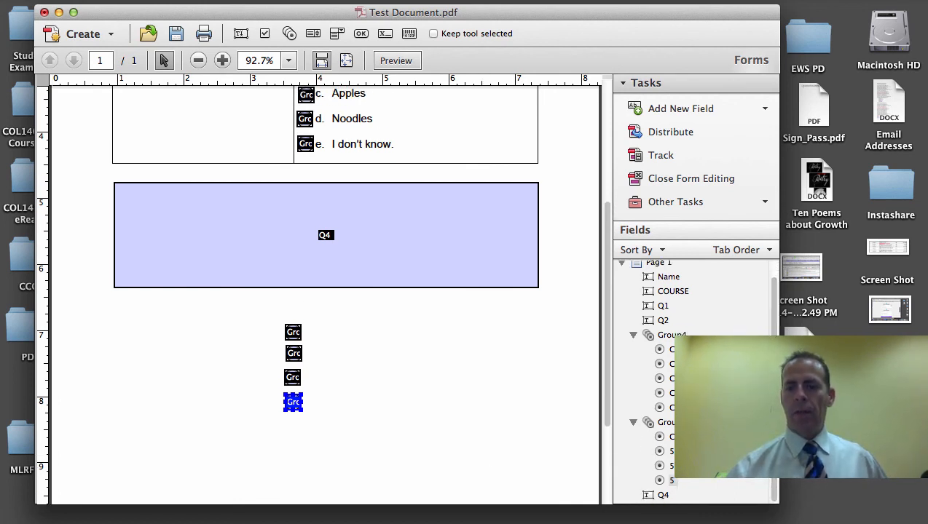
scroll(561, 311, "up", 3)
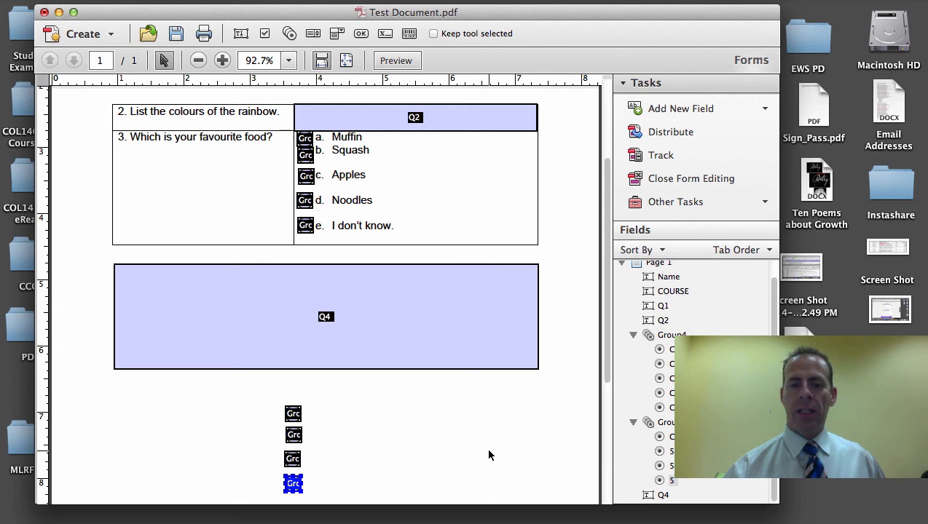
scroll(489, 453, "down", 3)
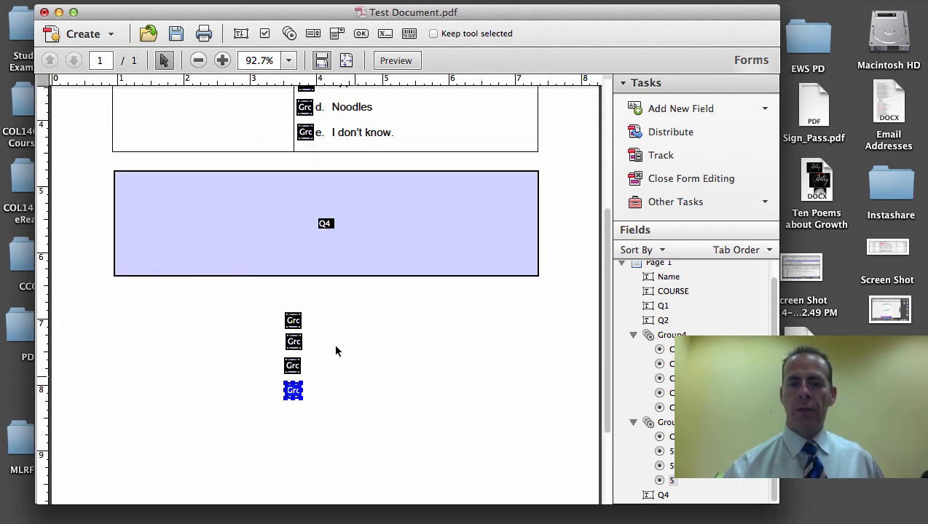
scroll(360, 399, "up", 3)
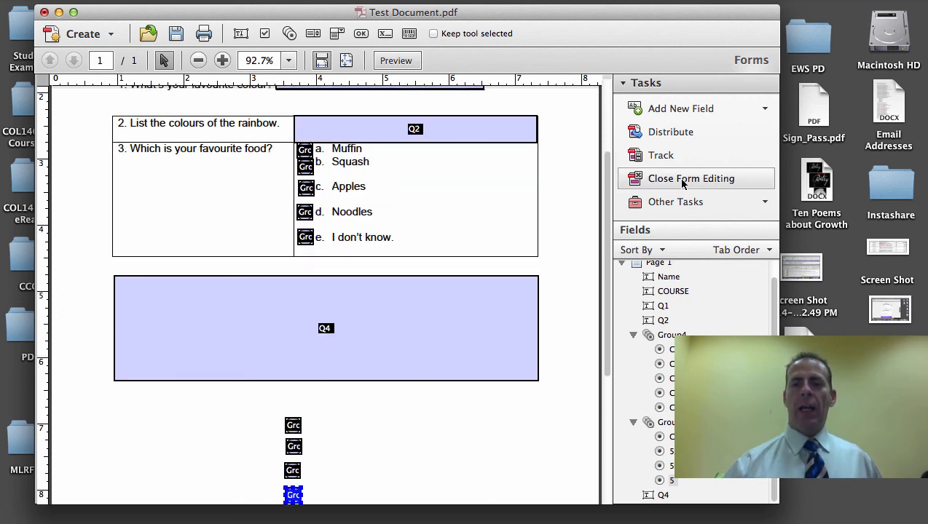
left_click(680, 180)
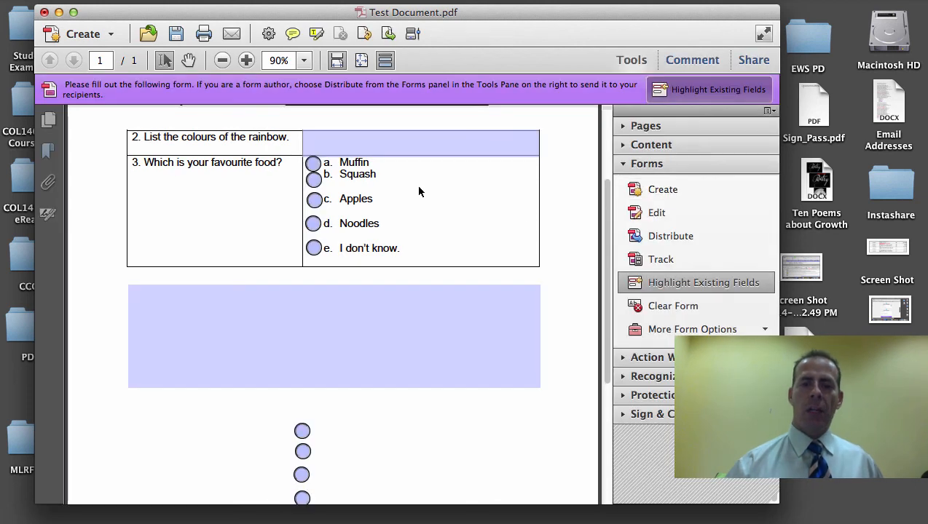
Test the question 3 radio buttons by selecting each answer in order from Muffin to I don't know.
left_click(313, 165)
left_click(313, 179)
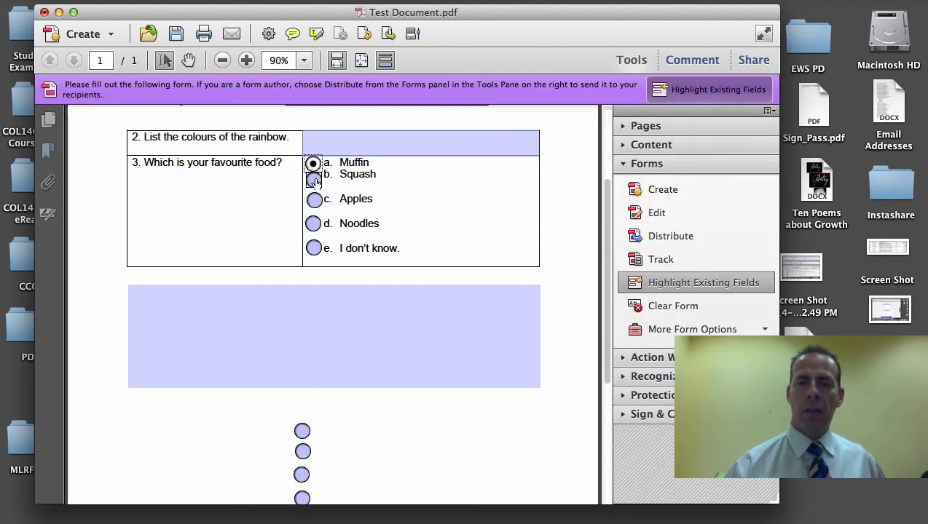
left_click(315, 203)
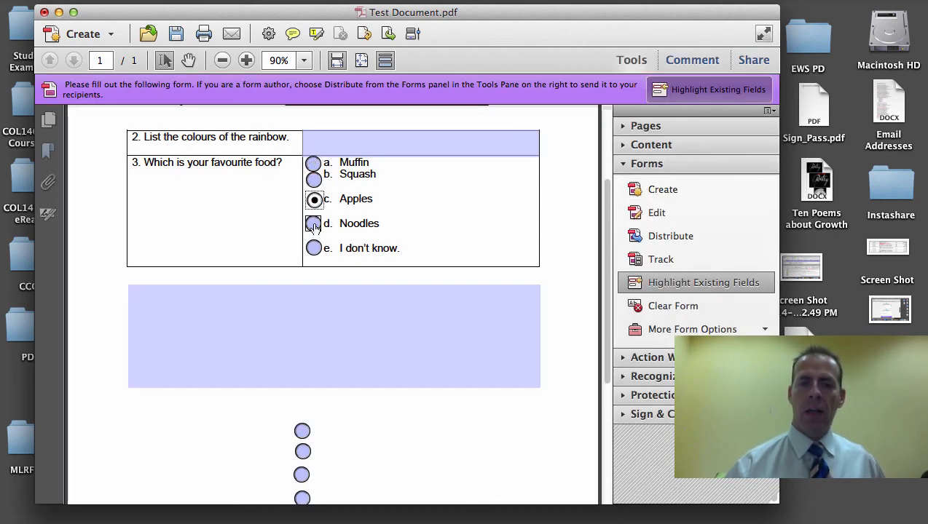
left_click(313, 225)
left_click(314, 248)
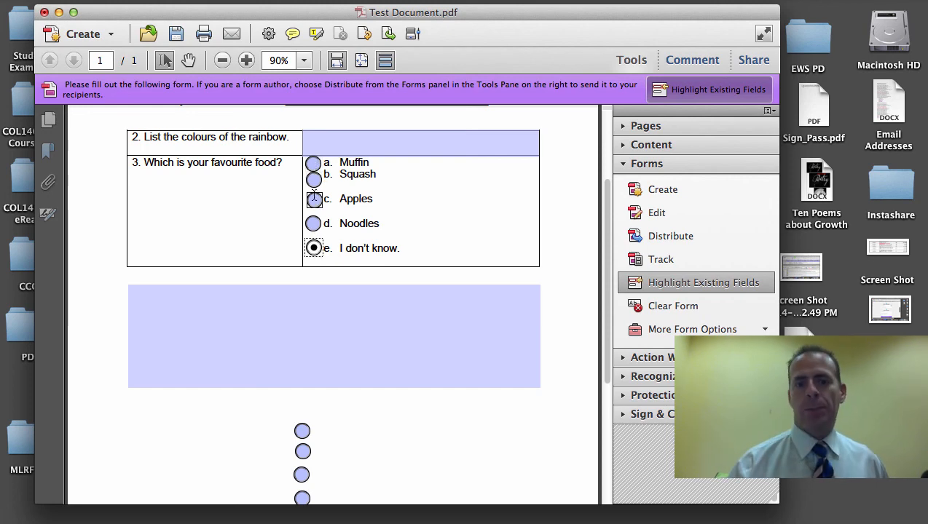
Test the separate radio group below the large text field by selecting its first and then its second button.
scroll(360, 401, "down", 3)
scroll(360, 402, "up", 1)
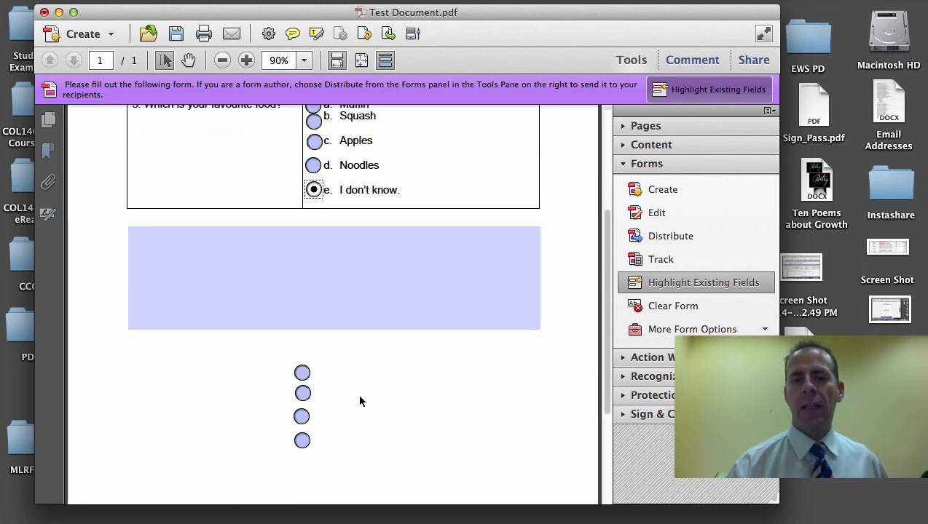
left_click(301, 374)
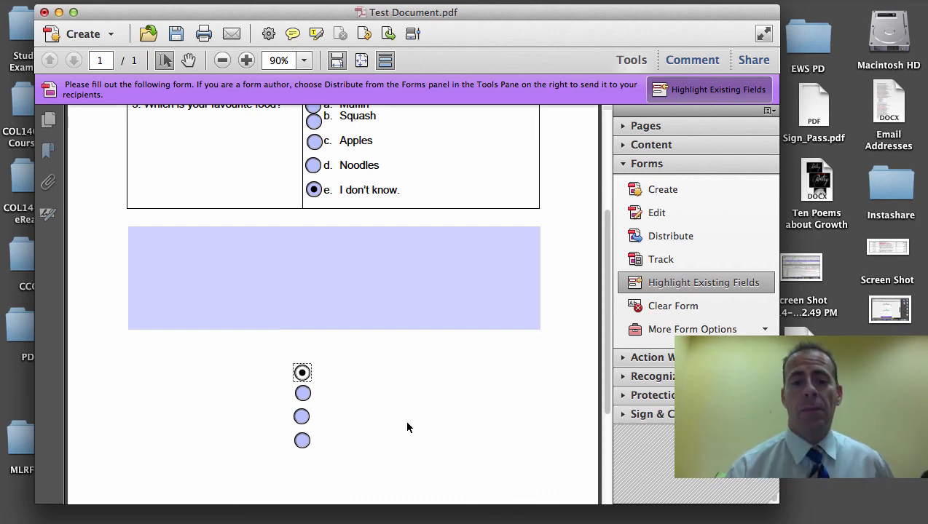
scroll(405, 419, "up", 2)
left_click(302, 452)
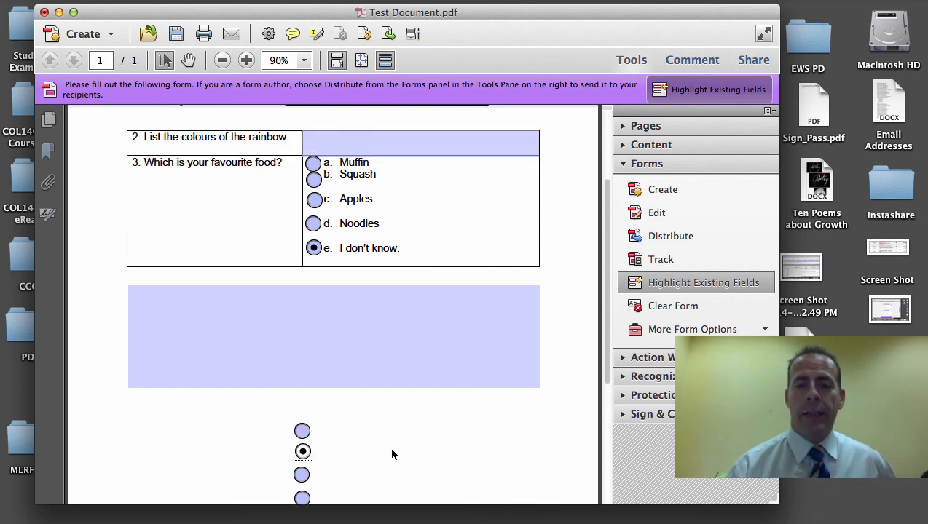
scroll(391, 452, "up", 3)
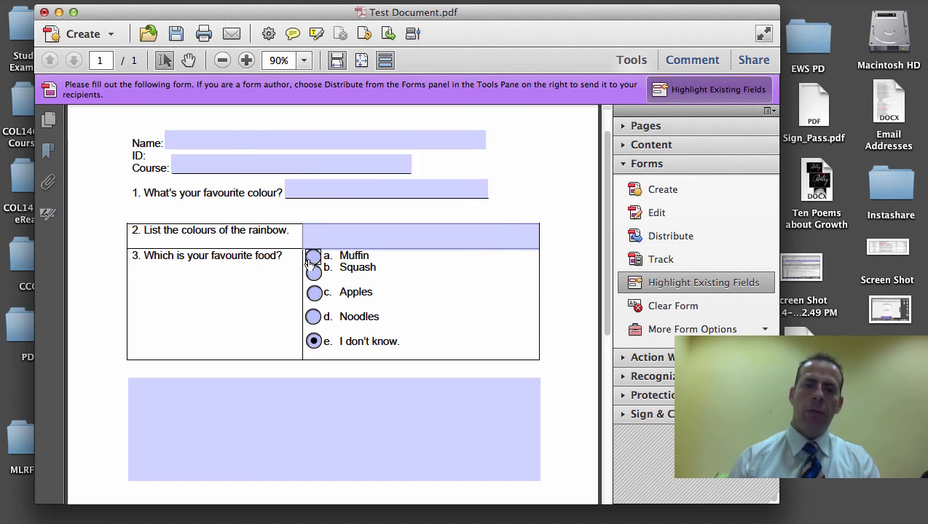
scroll(489, 360, "down", 5)
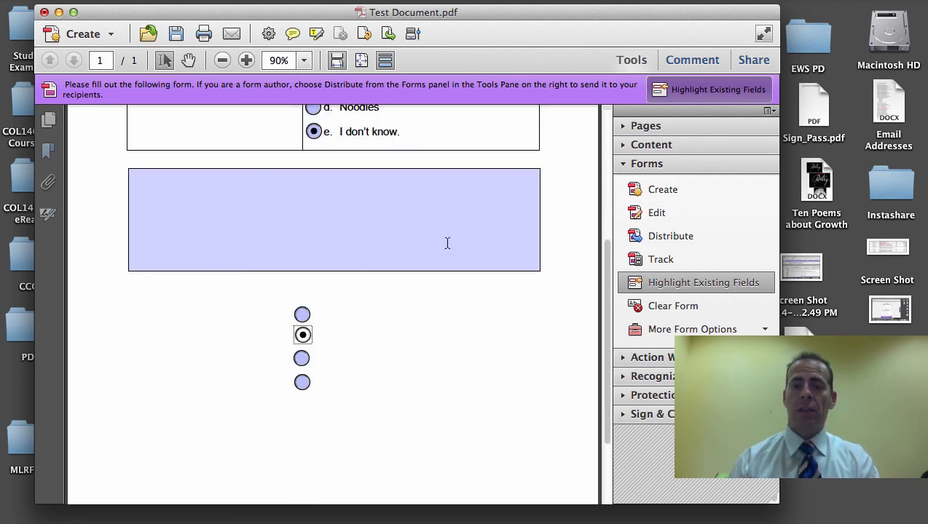
scroll(506, 405, "up", 6)
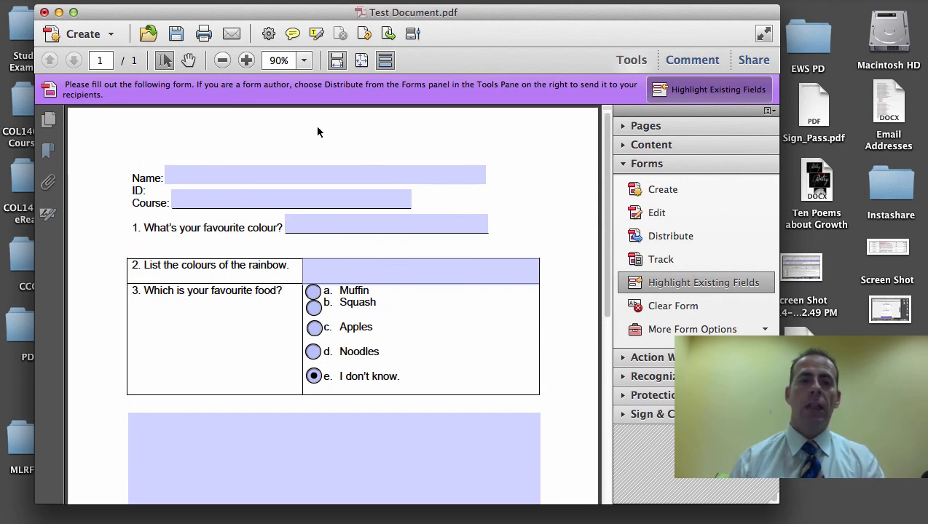
left_click(59, 13)
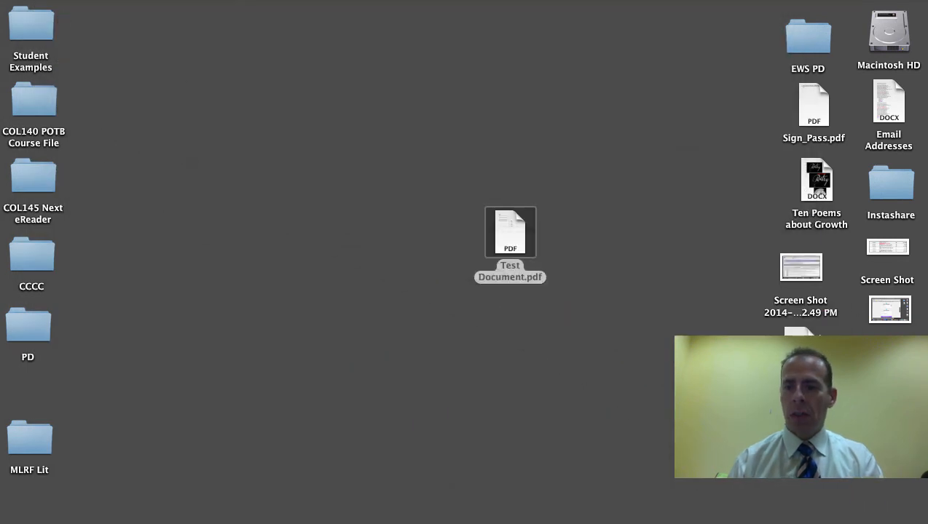
left_click(800, 332)
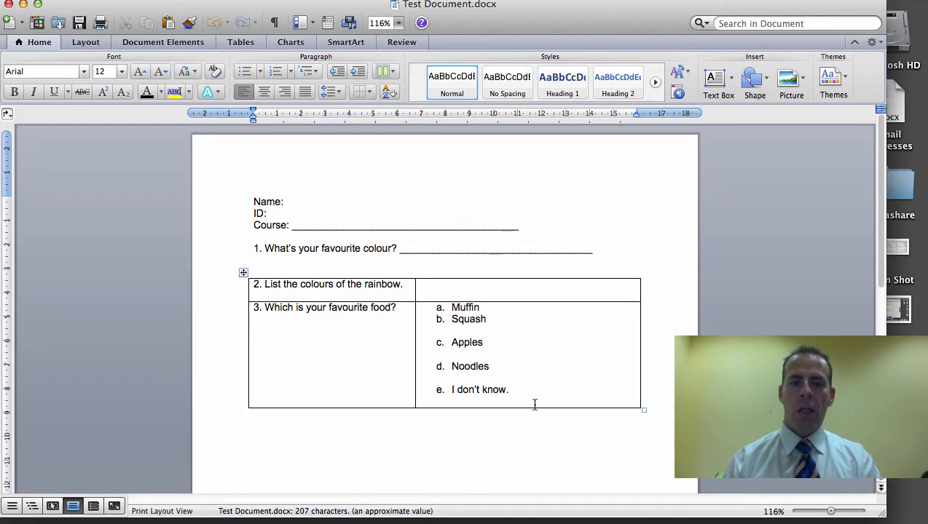
scroll(535, 405, "down", 1)
left_click(532, 406)
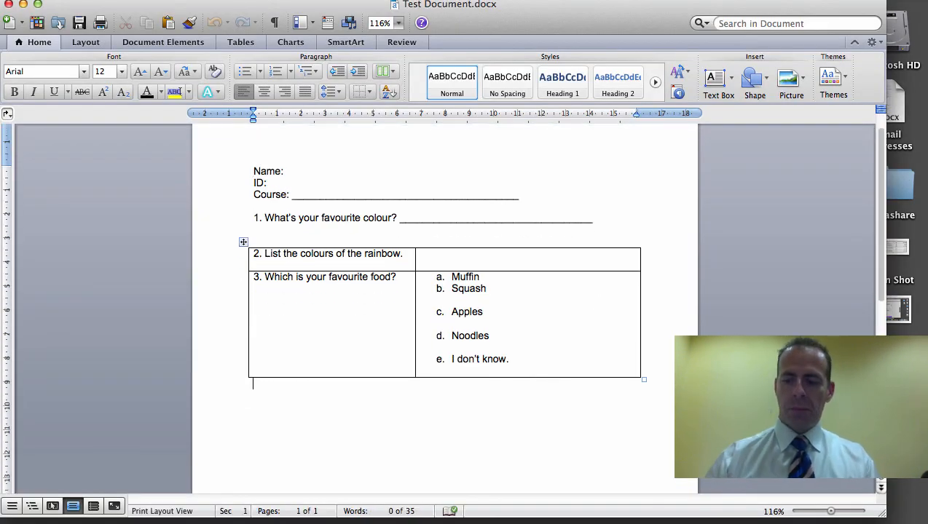
key("Return")
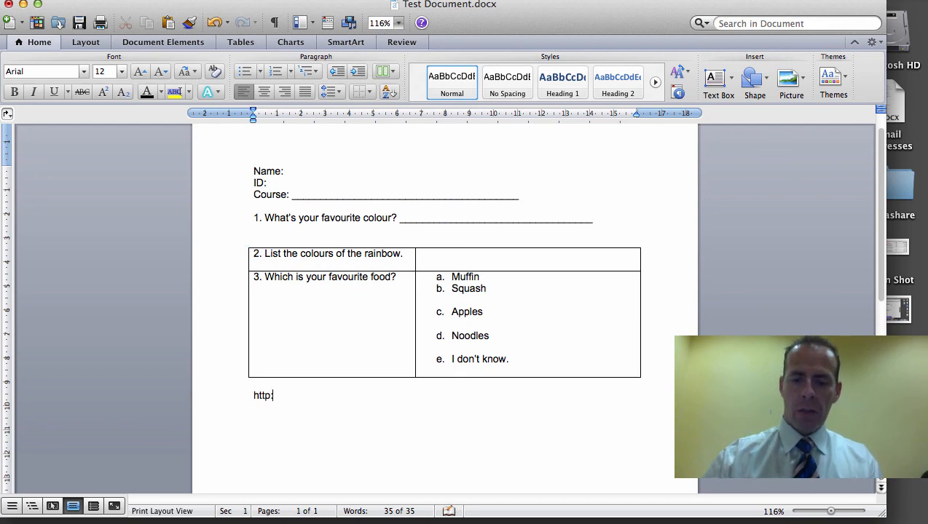
type("http://zu.ac.ae")
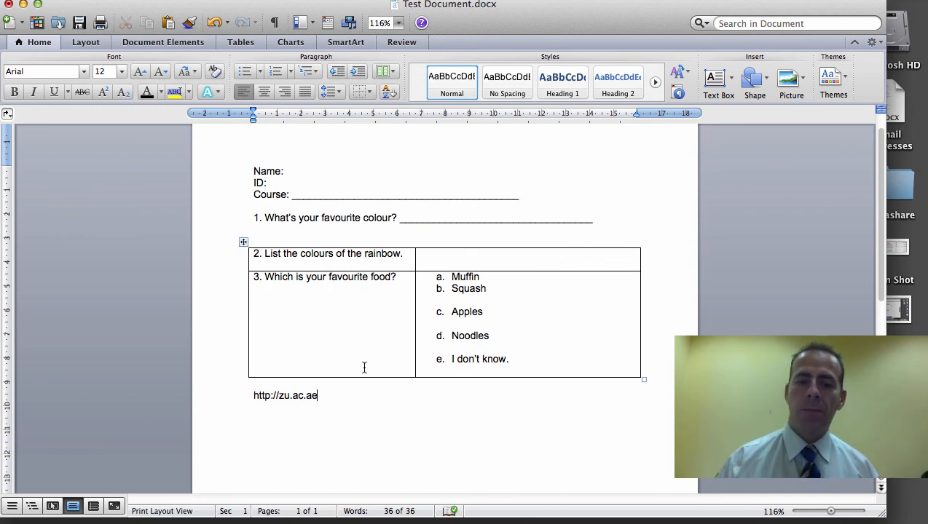
left_click_drag(326, 397, 251, 394)
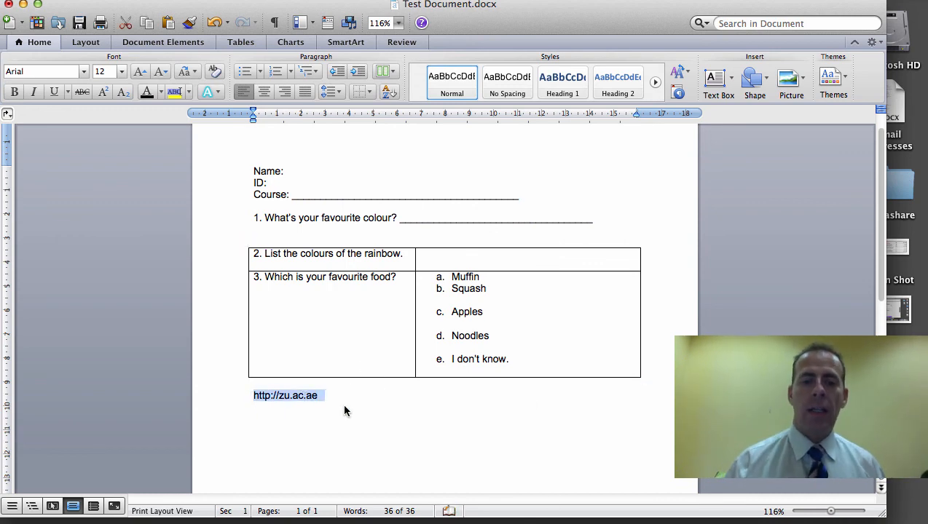
right_click(300, 399)
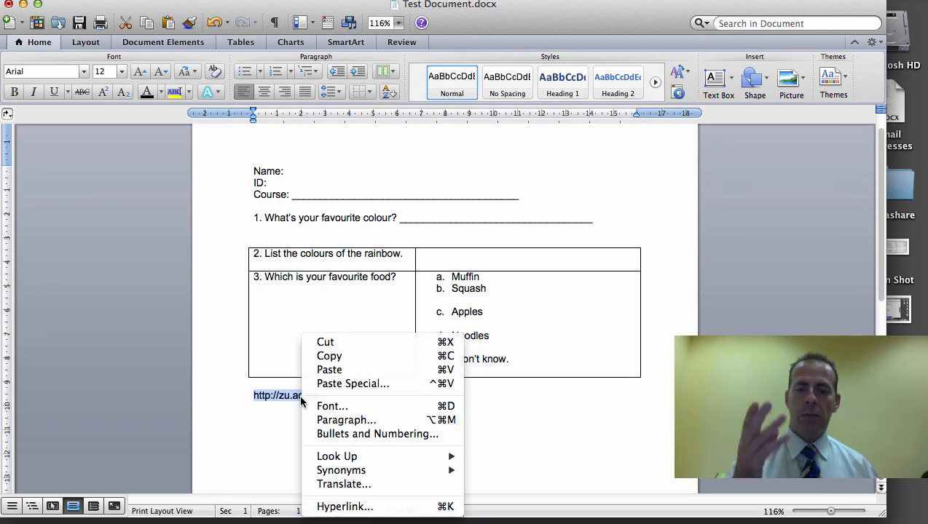
left_click(352, 510)
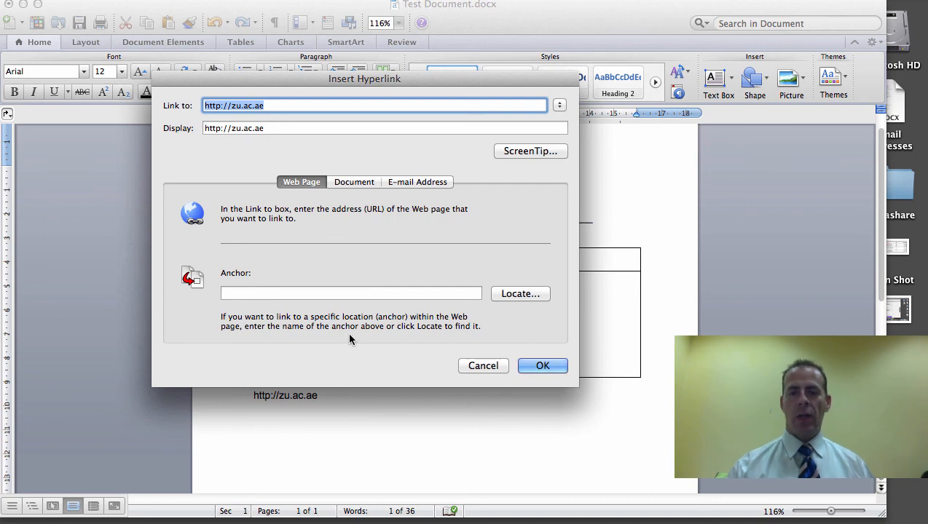
left_click(547, 366)
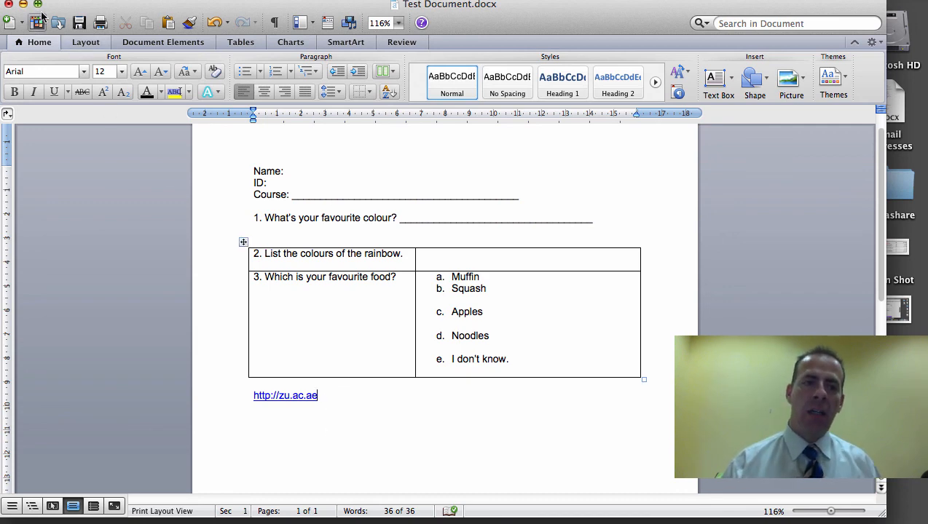
left_click(78, 22)
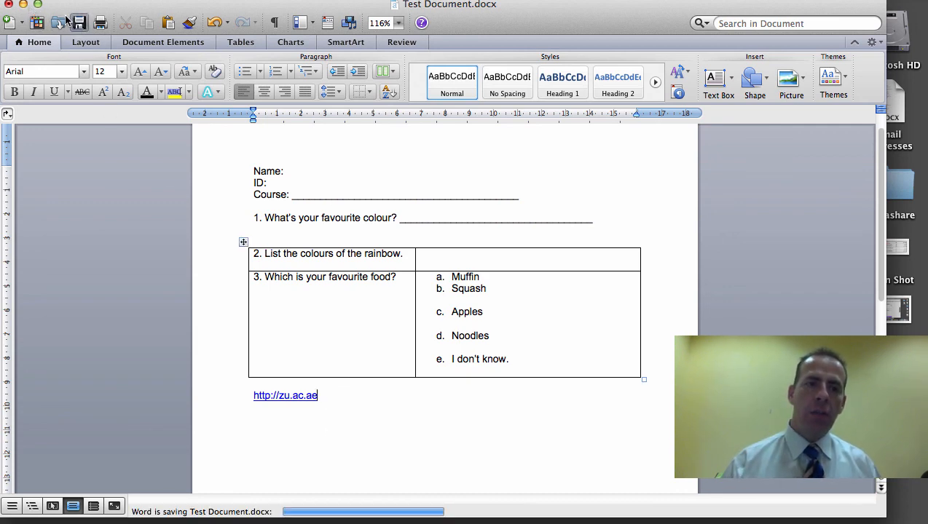
Switch back to Test Document.pdf in Acrobat and look over the form from its header to the lower radio buttons.
left_click(23, 4)
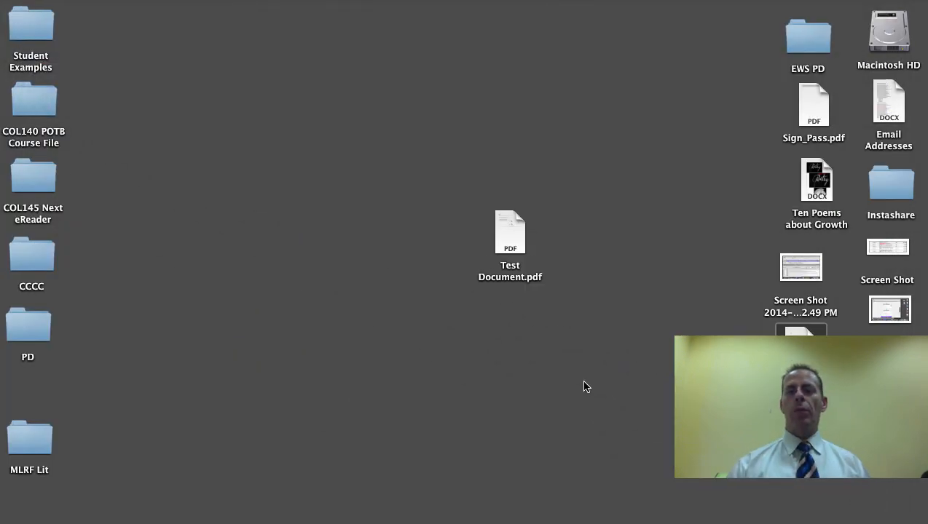
double_click(514, 226)
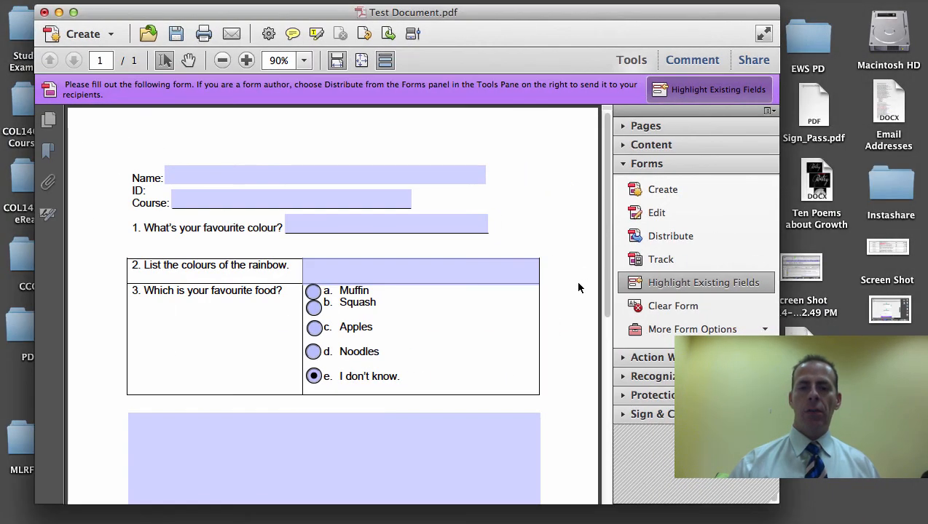
scroll(490, 365, "down", 5)
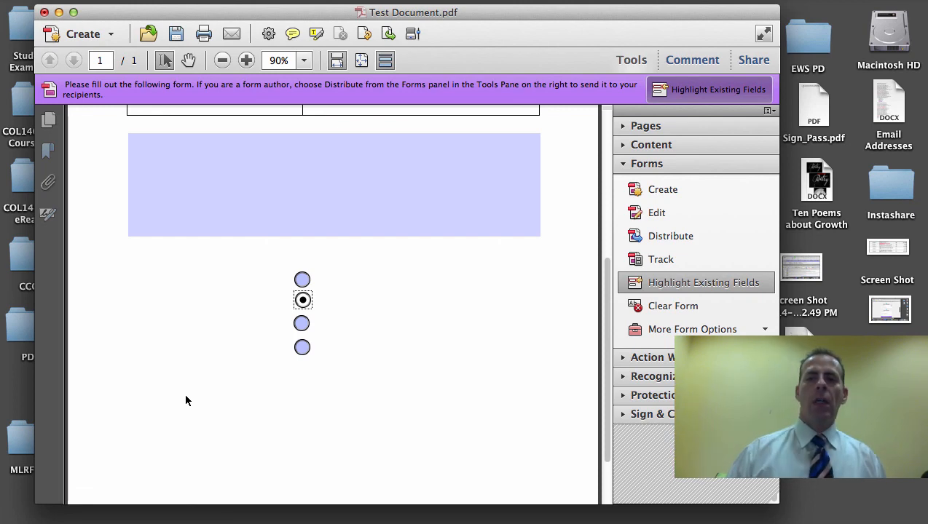
scroll(185, 401, "up", 8)
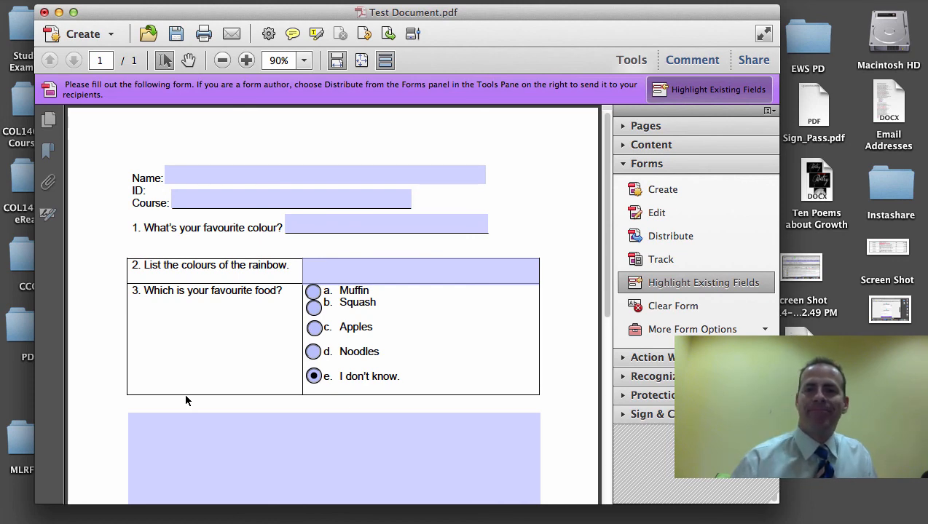
left_click(553, 1)
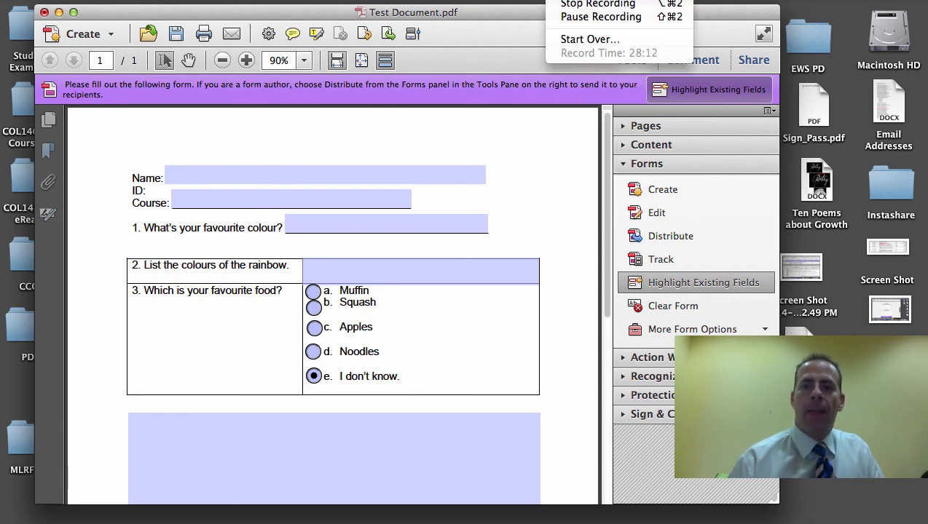